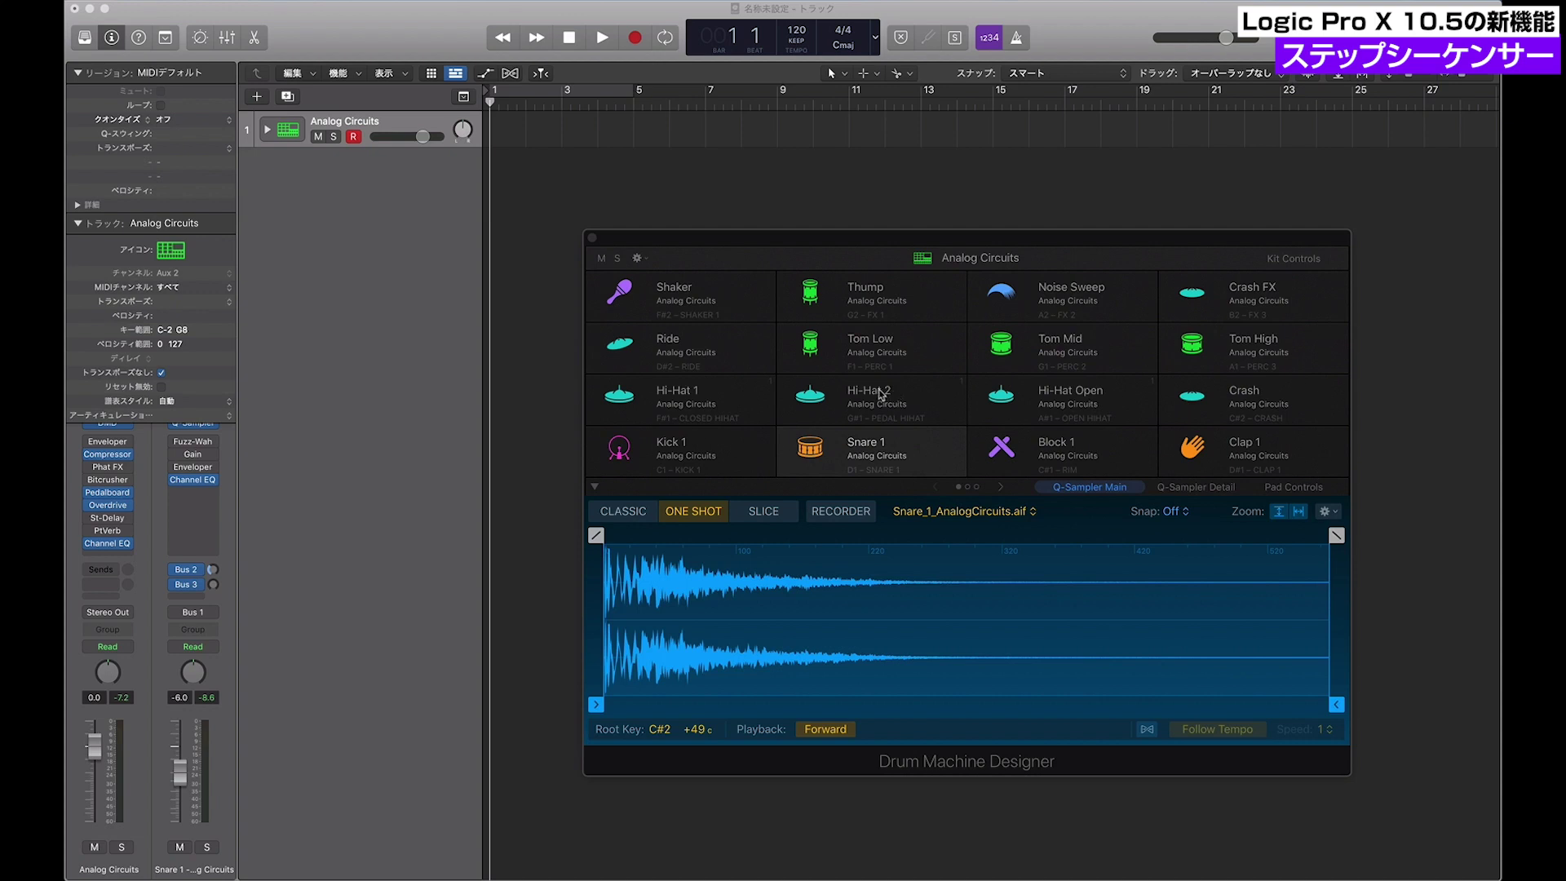
Audition the Kick 1 pad and close the Drum Machine Designer window
{"action": "left_click", "coordinate": [617, 458]}
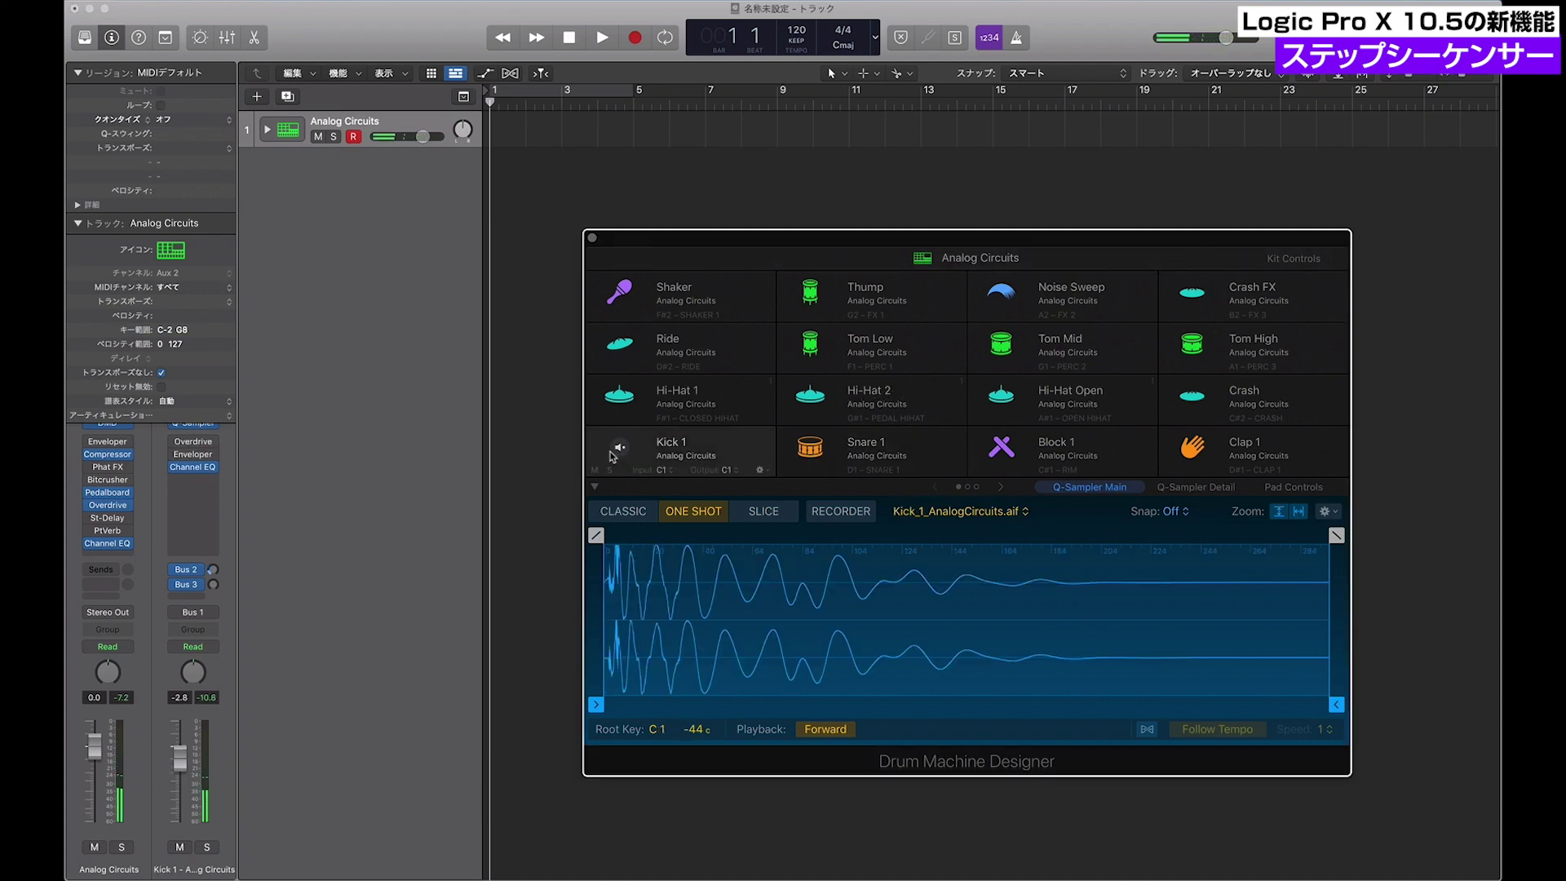
{"action": "left_click", "coordinate": [592, 238]}
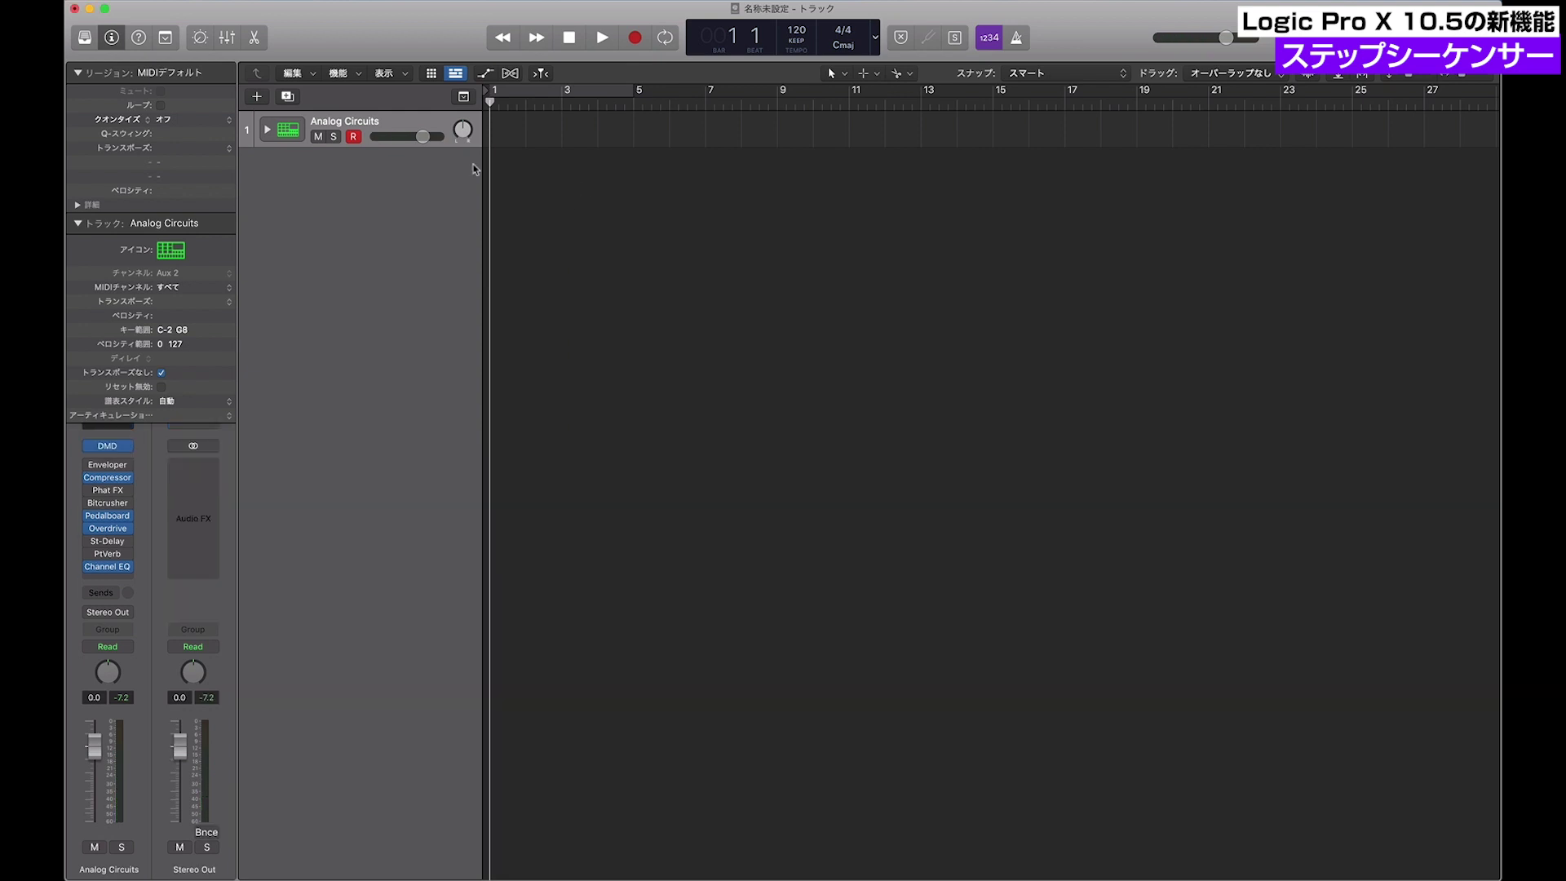
View the Step Sequencer for the Analog Circuits track and hide the editor area again
{"action": "left_click", "coordinate": [253, 37]}
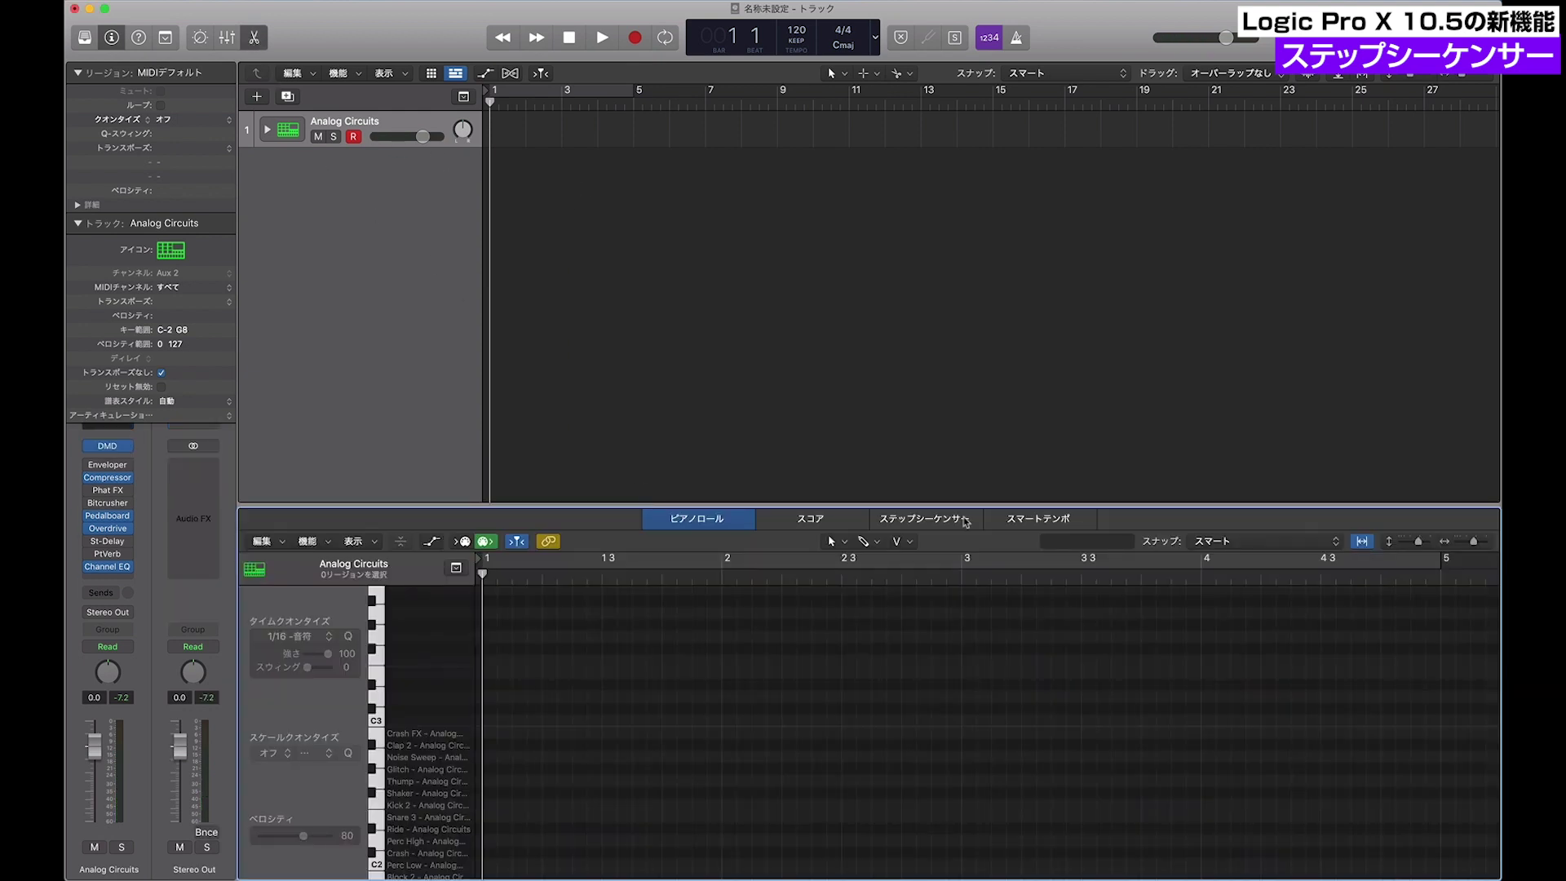
{"action": "left_click", "coordinate": [910, 524]}
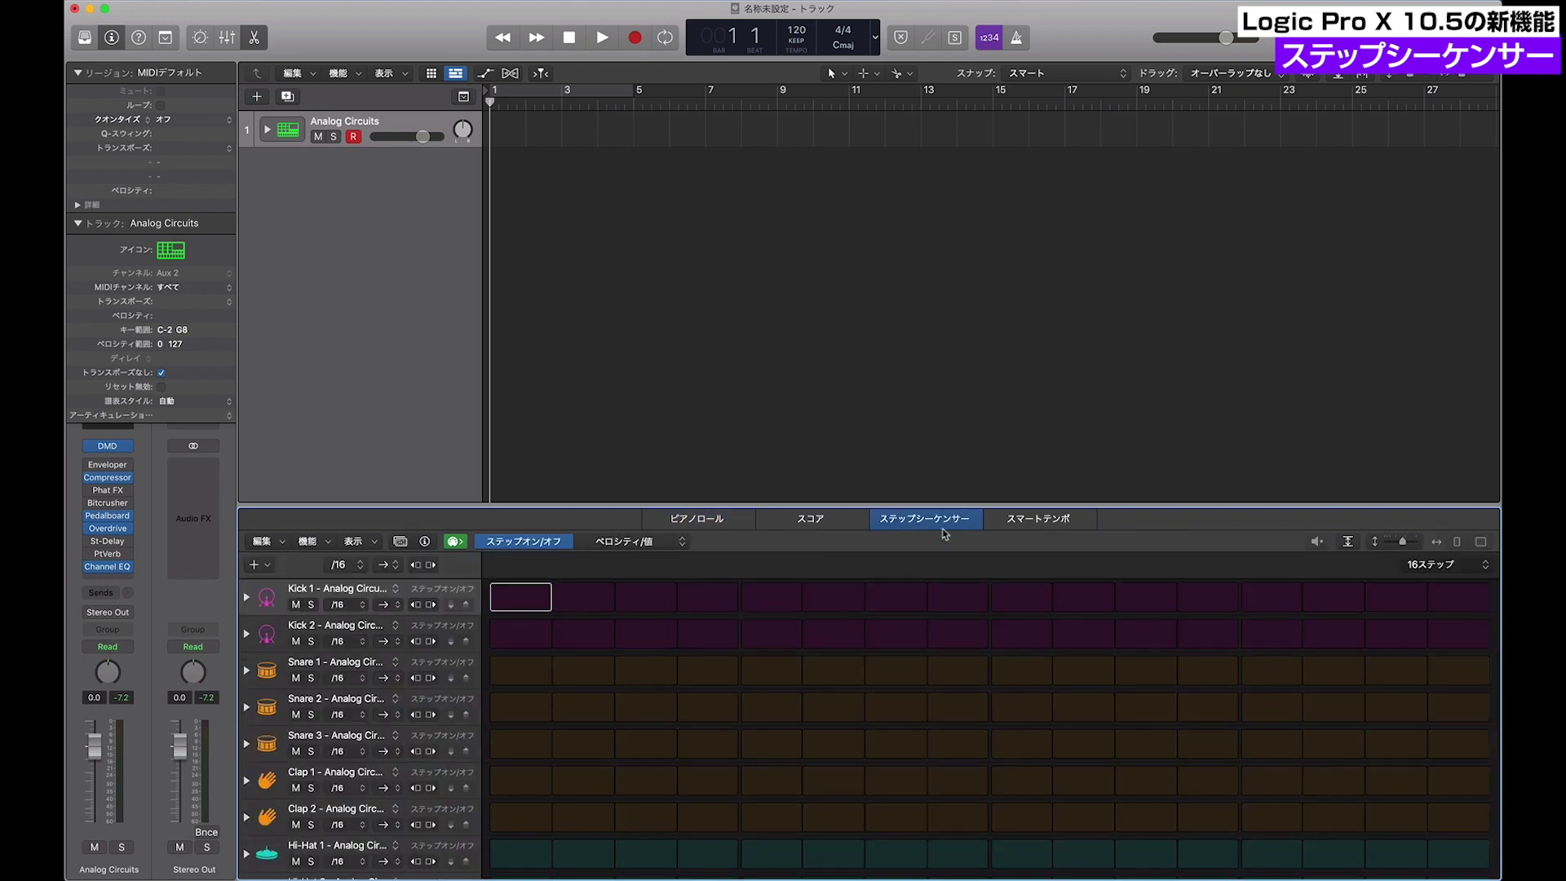
{"action": "left_click", "coordinate": [253, 37]}
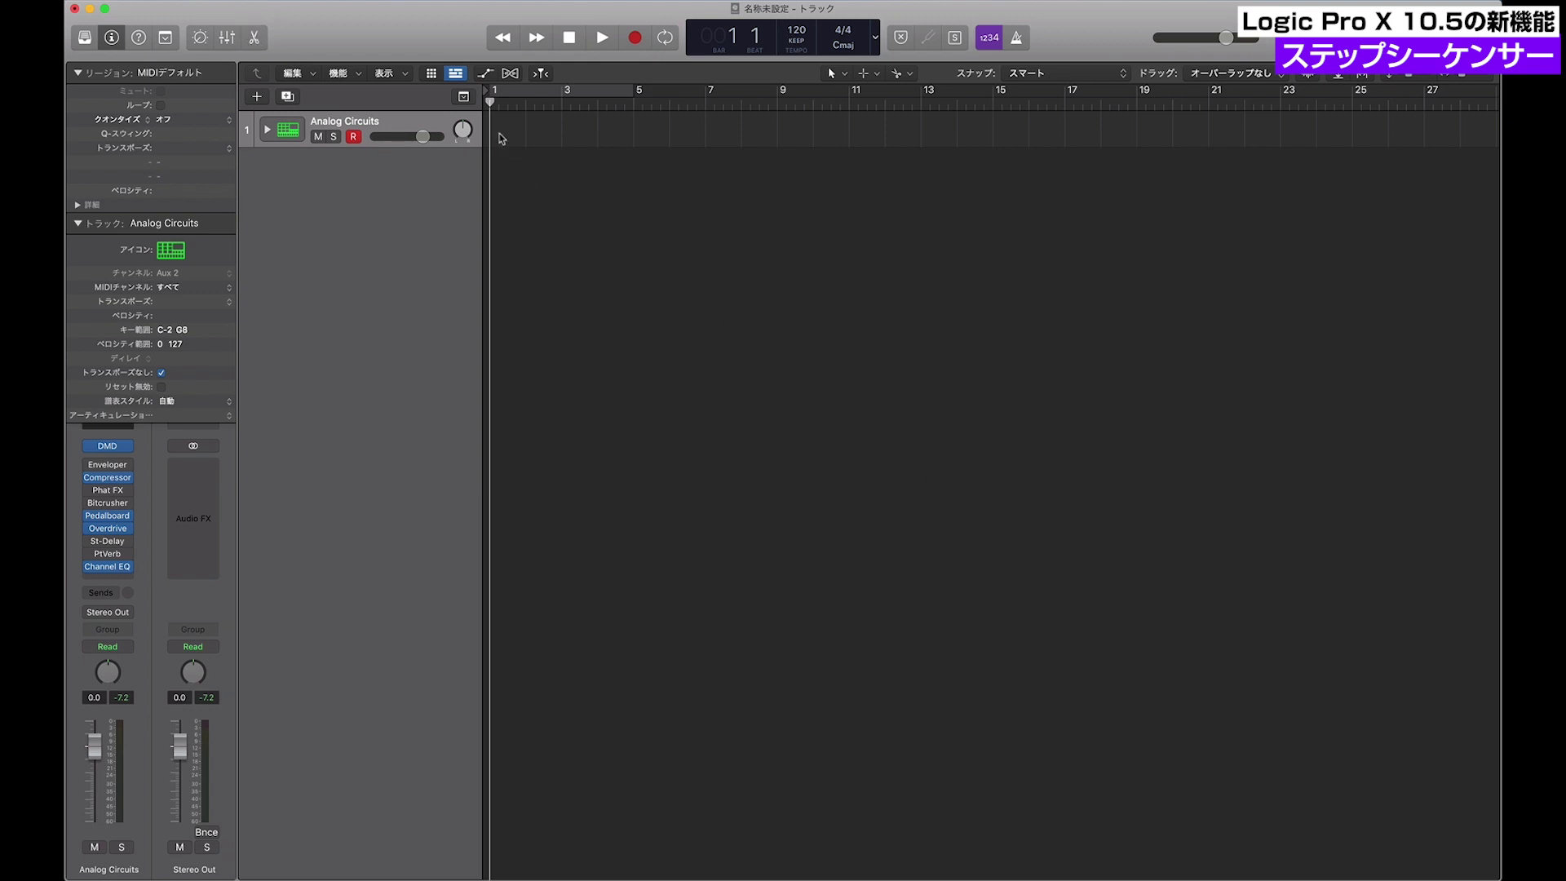
Create a pattern region at bar 1 of the Analog Circuits track and enlarge the Step Sequencer to show all its rows
{"action": "right_click", "coordinate": [503, 137]}
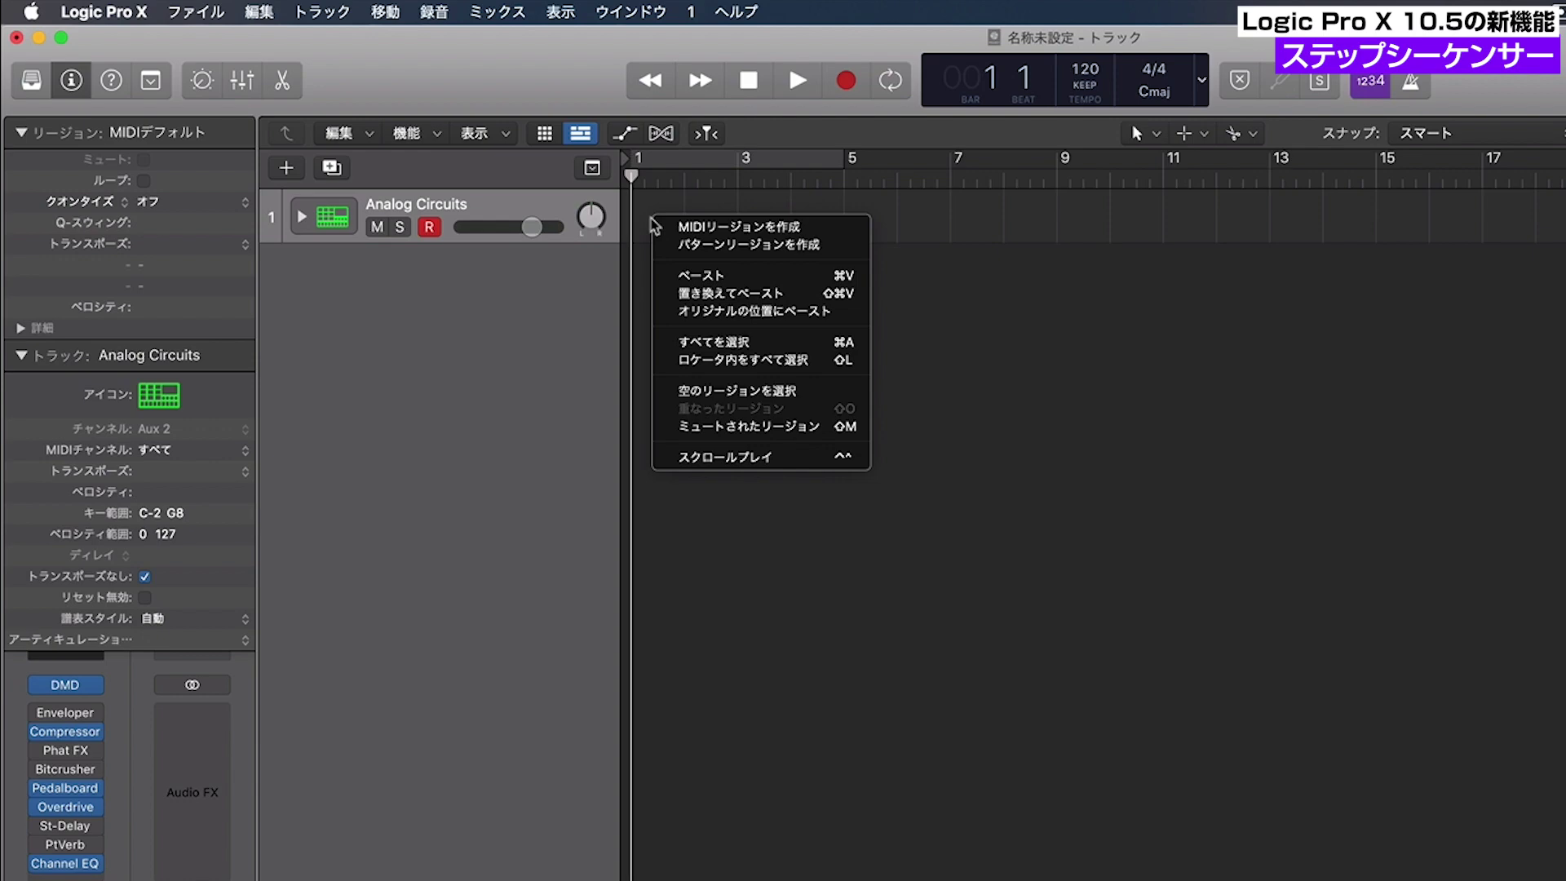
{"action": "left_click", "coordinate": [801, 246]}
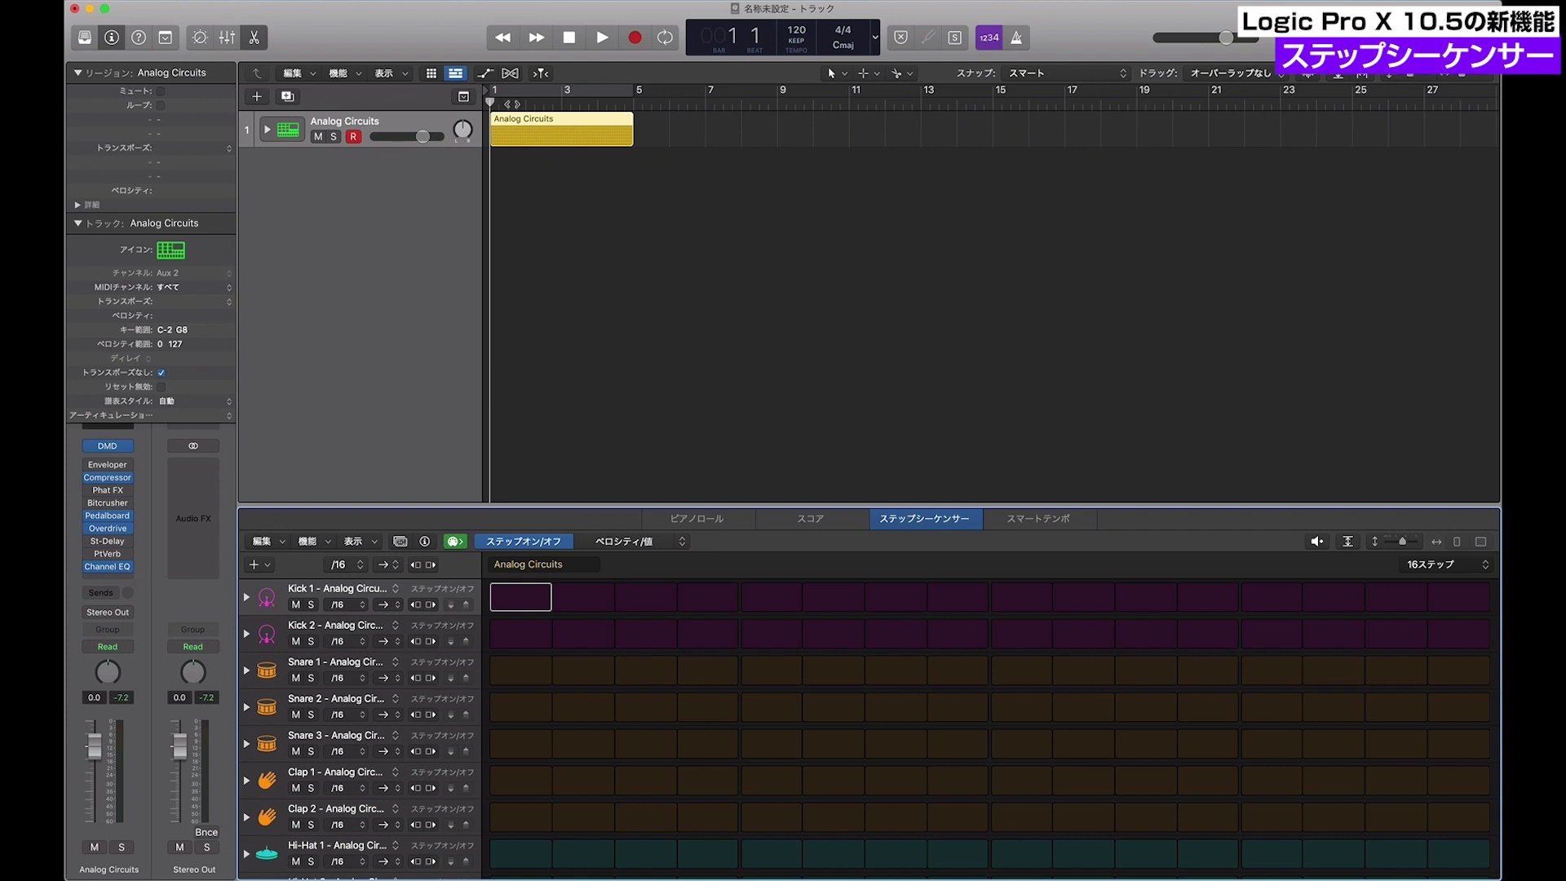
{"action": "left_click_drag", "start_coordinate": [613, 506], "coordinate": [628, 269]}
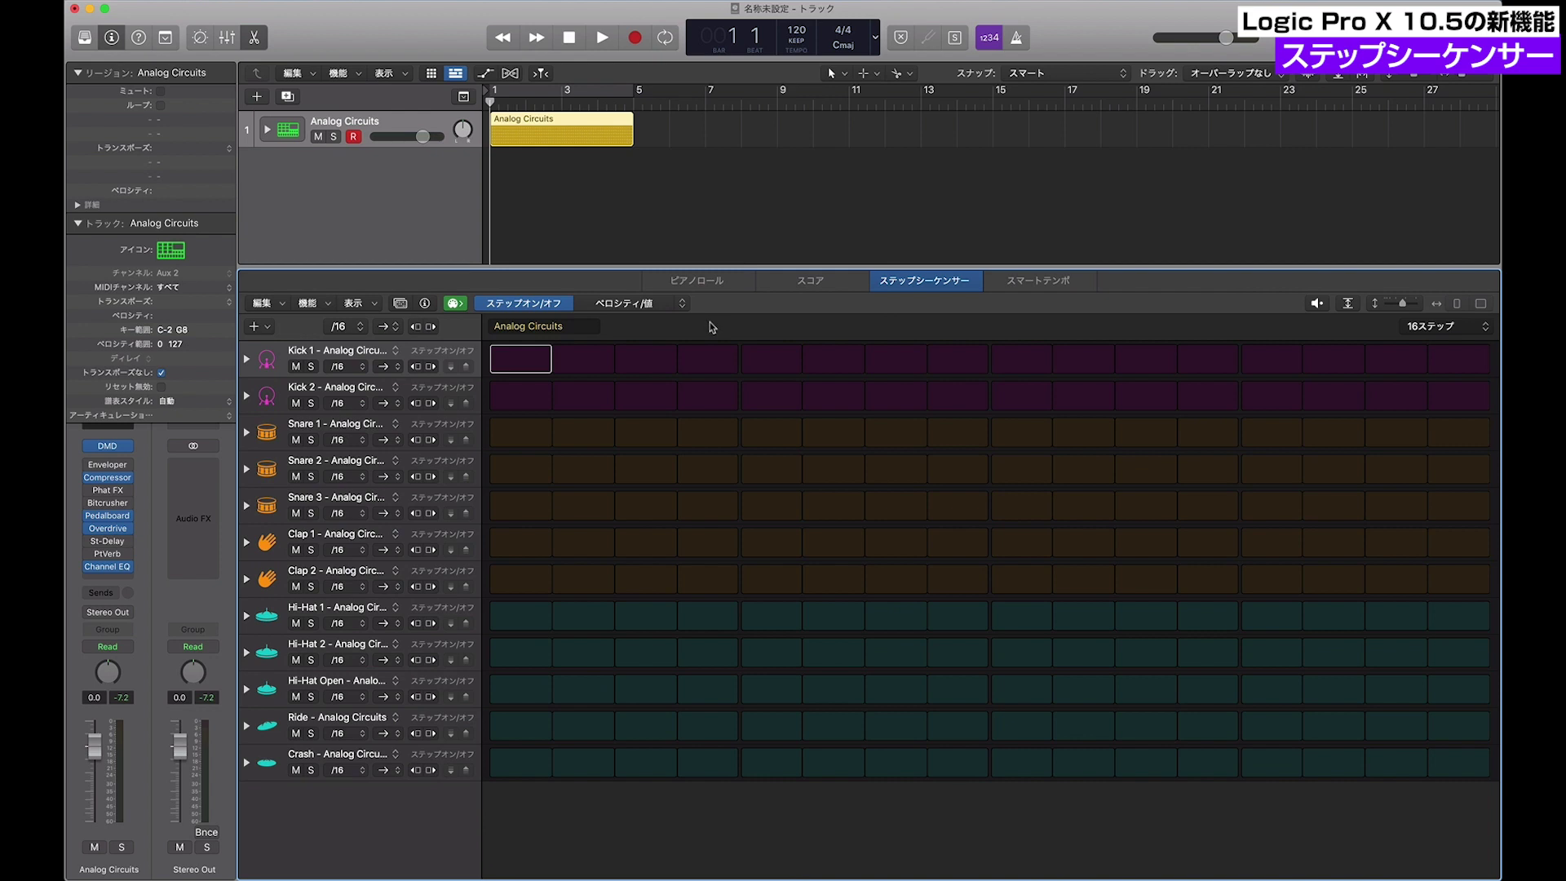
Audition the Kick 1, Kick 2 and Snare 1 sounds from their sequencer rows
{"action": "left_click", "coordinate": [268, 359]}
{"action": "left_click", "coordinate": [269, 402]}
{"action": "left_click", "coordinate": [267, 430]}
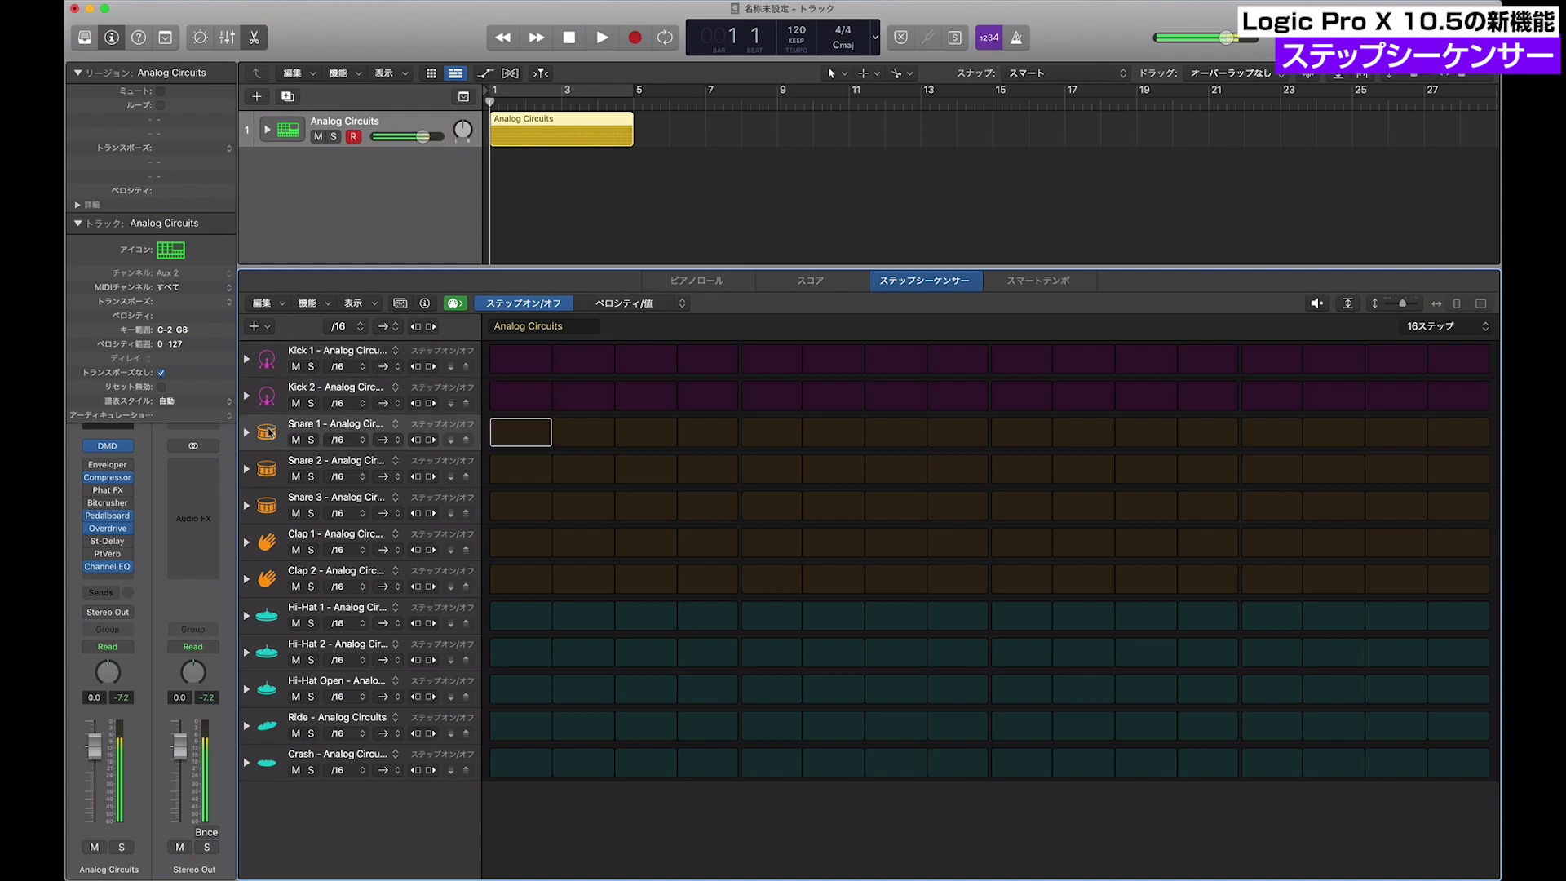
Turn on steps 1, 5, 9 and 13 in the Kick 1 row
{"action": "left_click", "coordinate": [522, 359]}
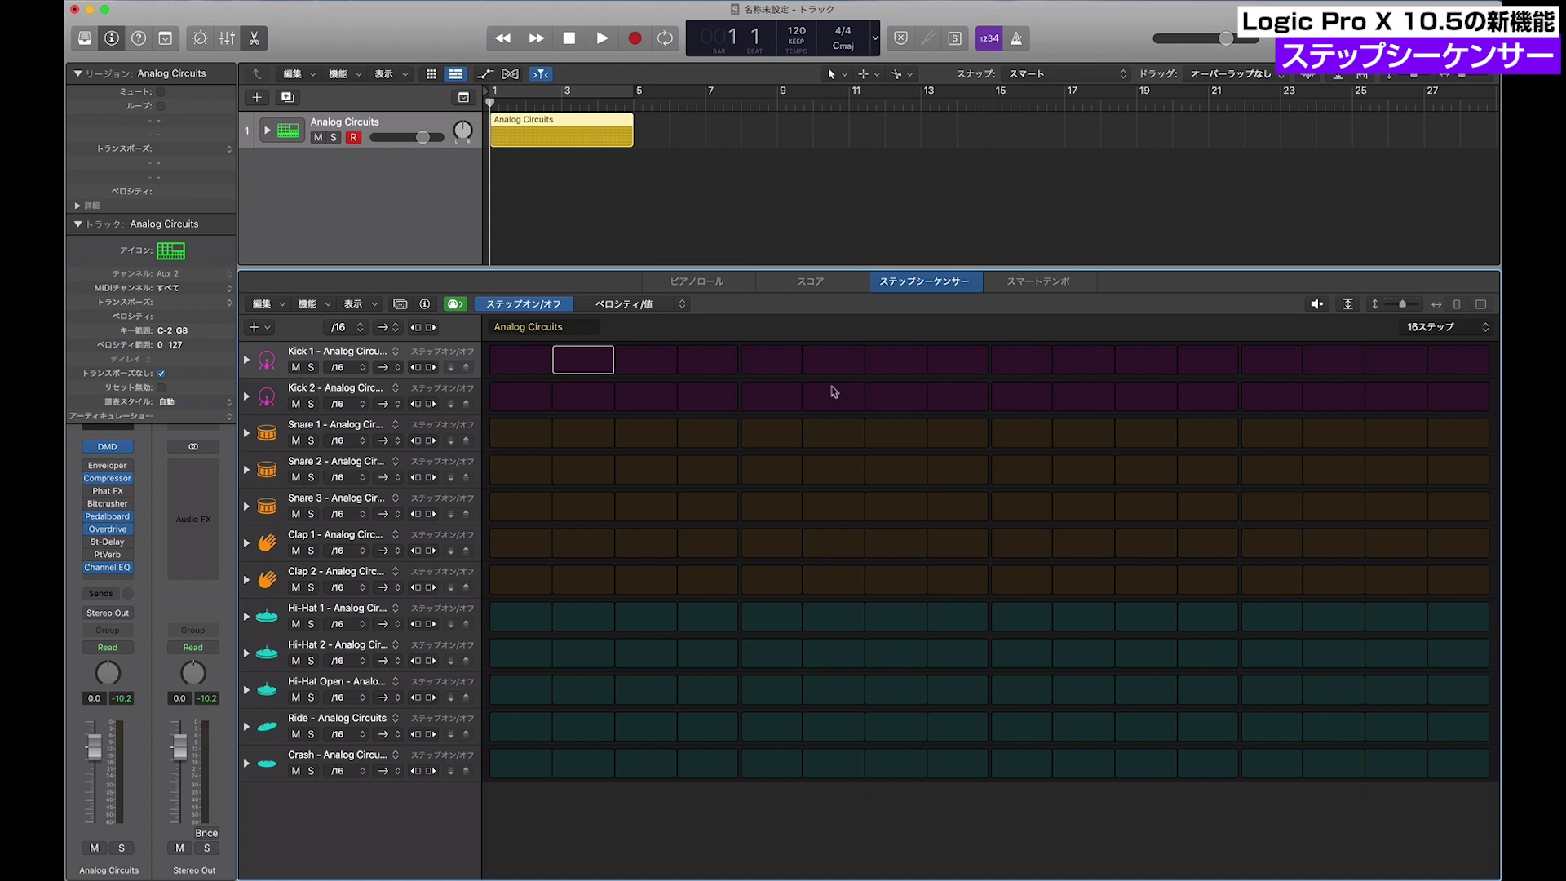
{"action": "left_click", "coordinate": [515, 365]}
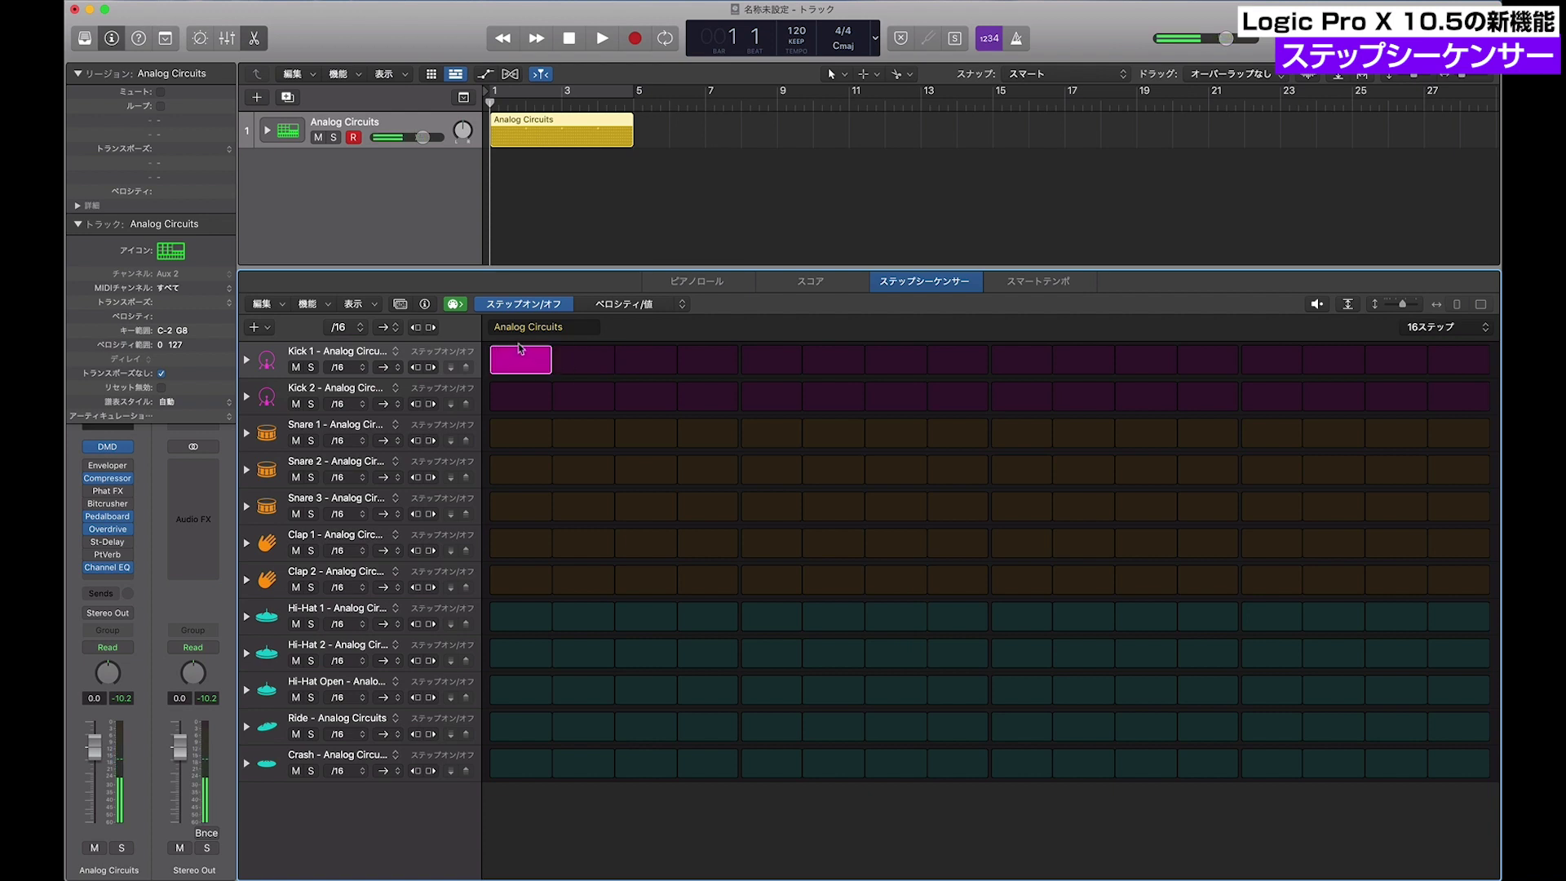
{"action": "left_click", "coordinate": [759, 369]}
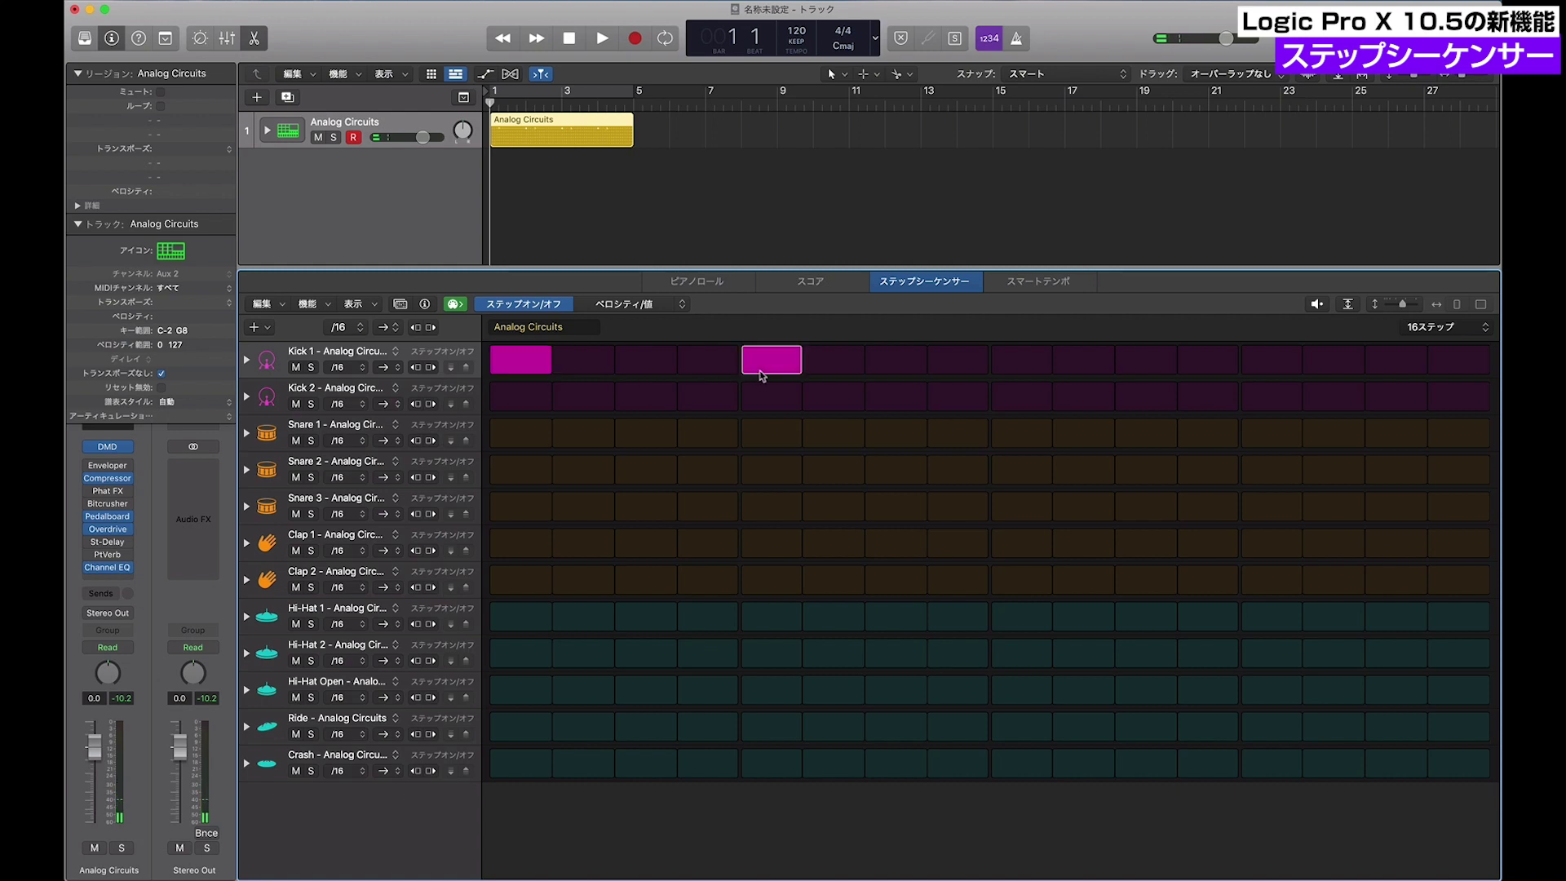
{"action": "left_click", "coordinate": [1022, 372]}
{"action": "left_click", "coordinate": [1269, 367]}
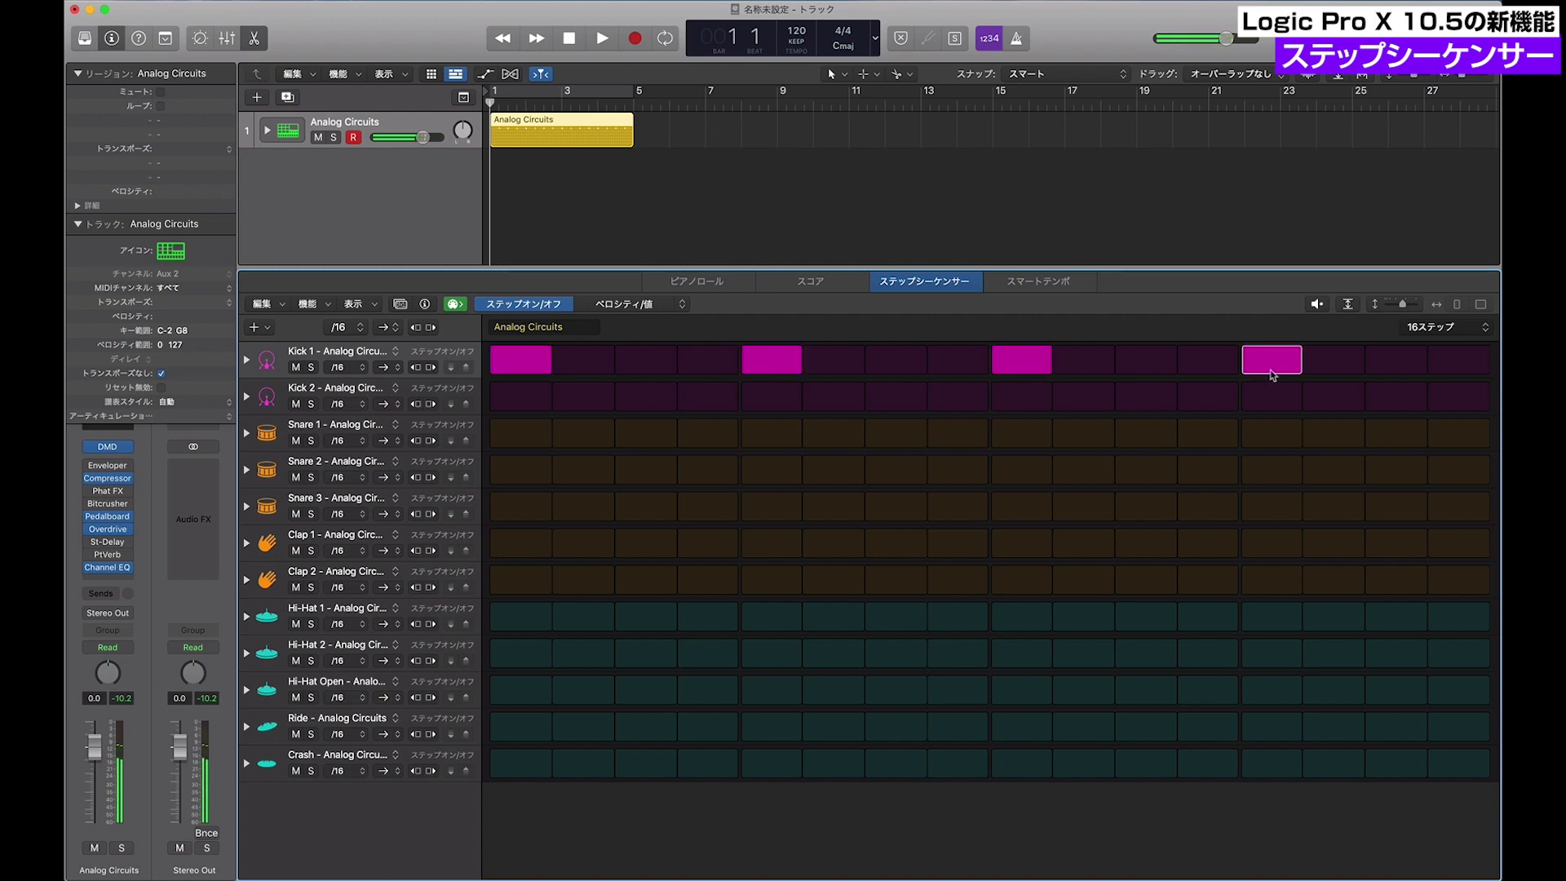
Play the pattern and enable a cycle range from bar 1 to bar 3 based on the pattern region
{"action": "key", "text": "space"}
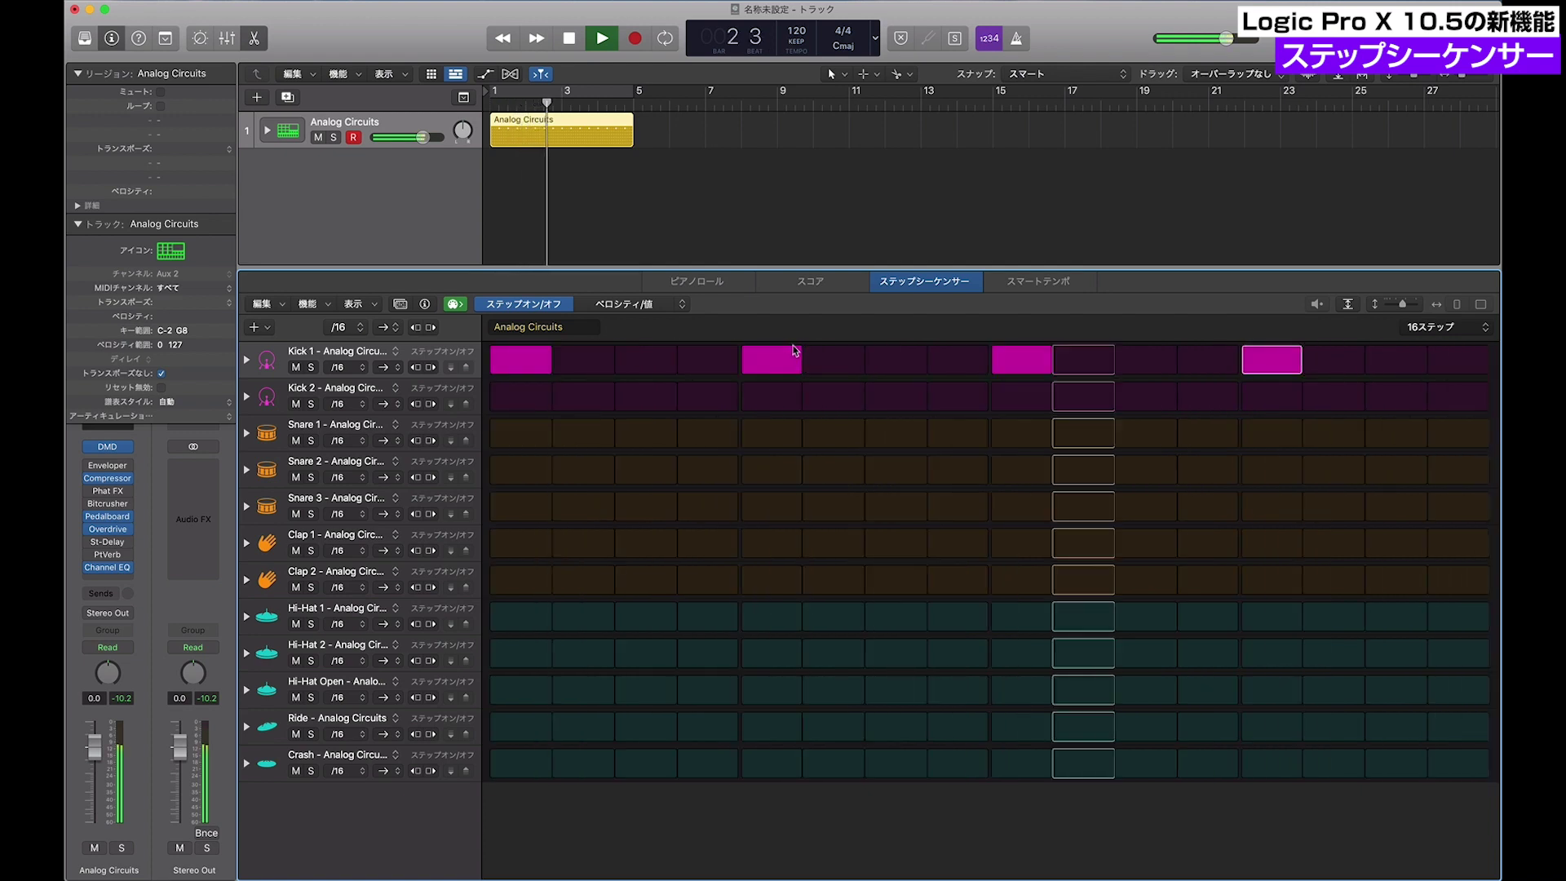
{"action": "left_click", "coordinate": [561, 134]}
{"action": "key", "text": "super+u"}
{"action": "key", "text": "space"}
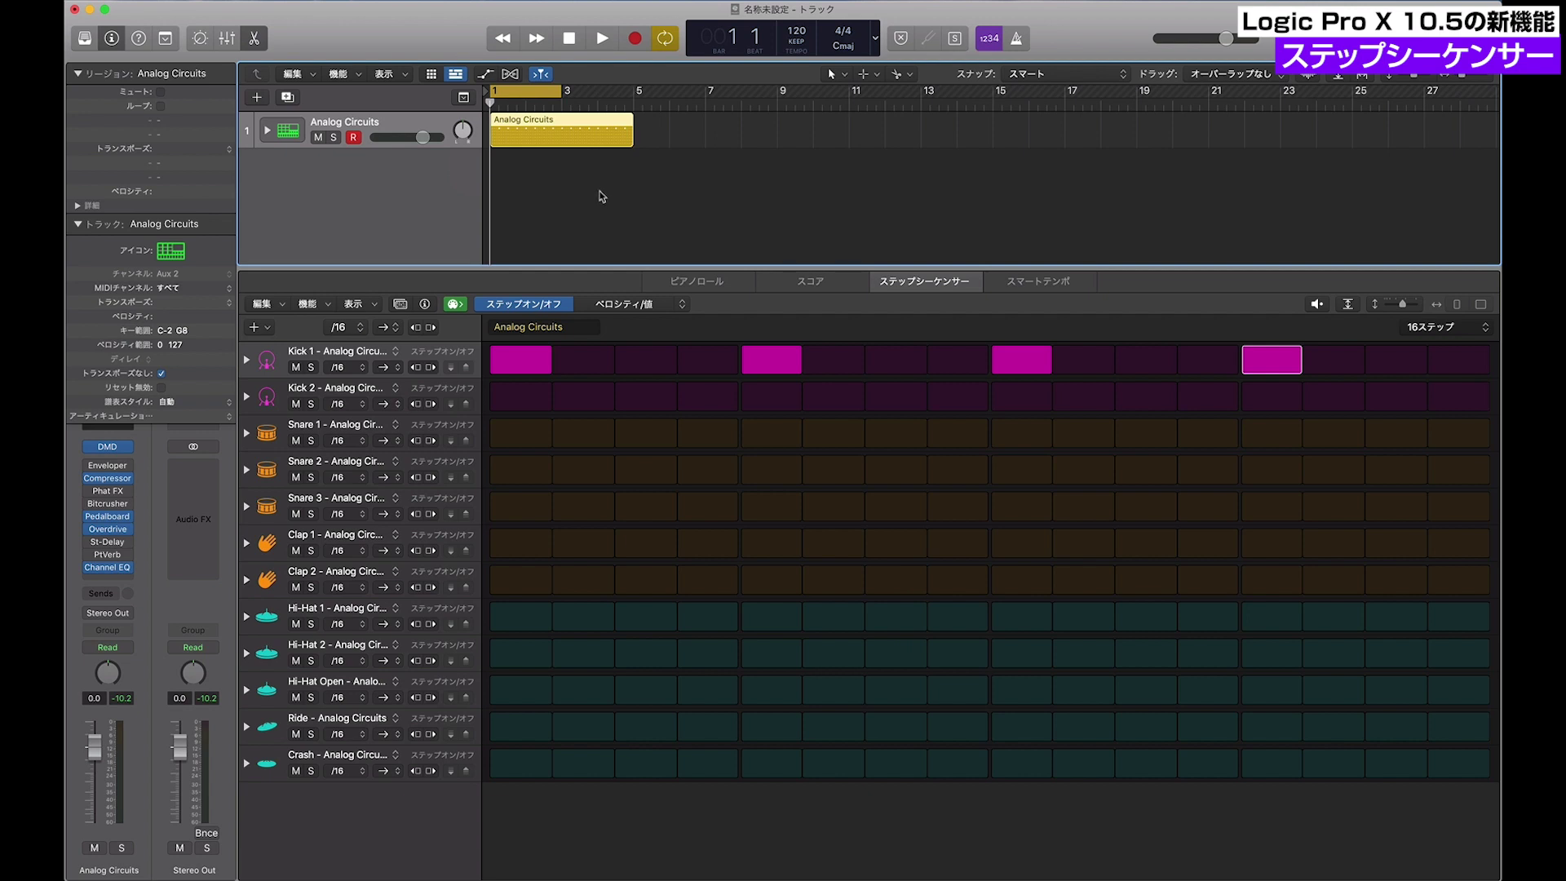
Audition Snare 1 and turn on its steps 5 and 13, starting looped playback of the pattern
{"action": "left_click", "coordinate": [269, 434]}
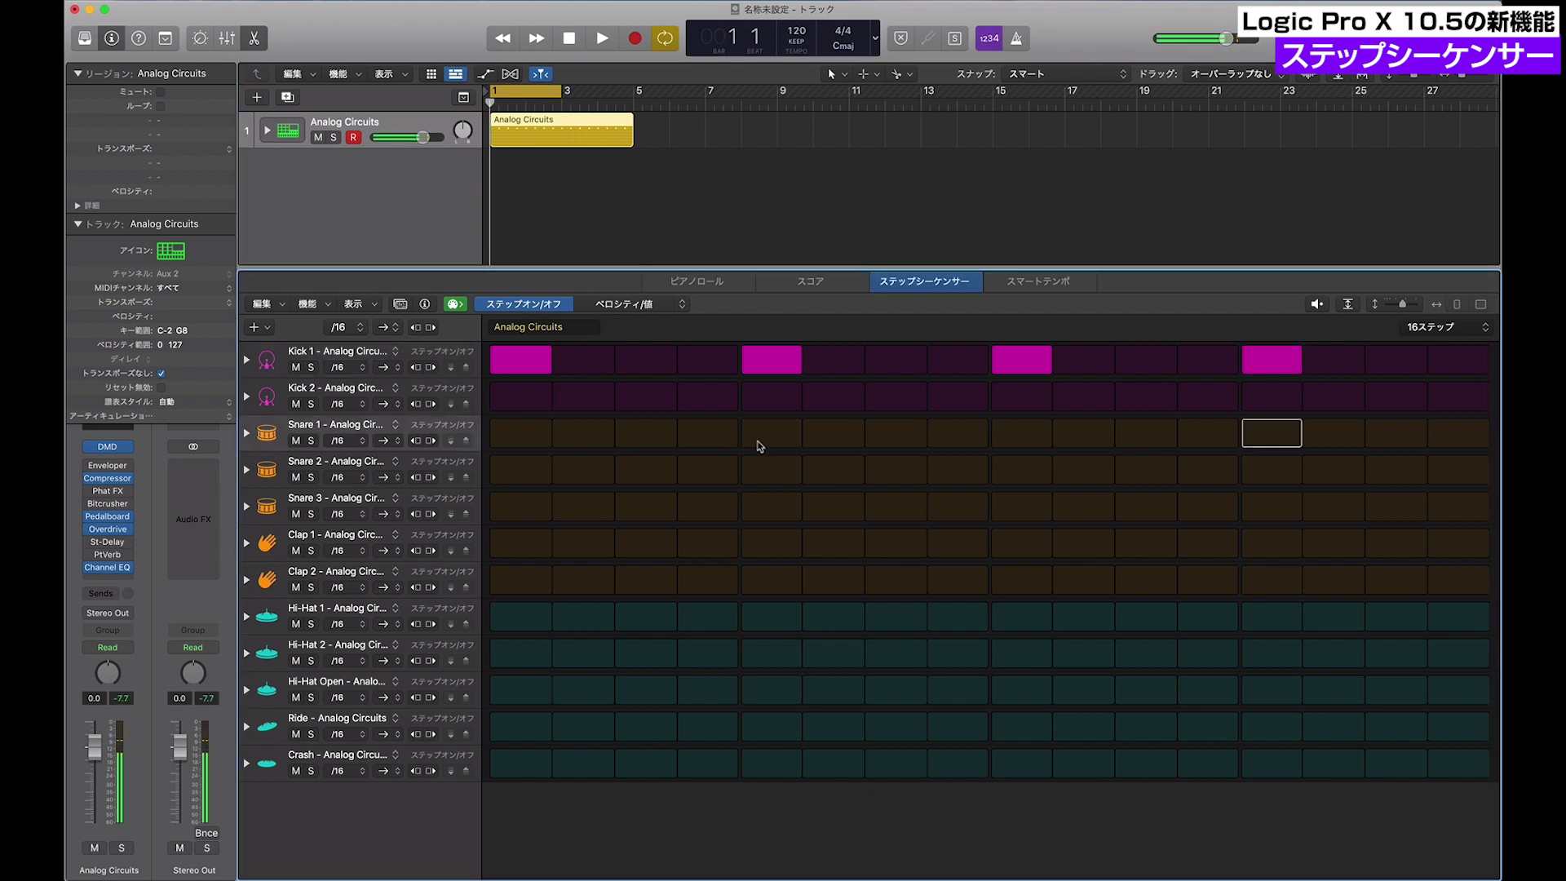
{"action": "left_click", "coordinate": [772, 433]}
{"action": "key", "text": "space"}
{"action": "left_click", "coordinate": [1269, 435]}
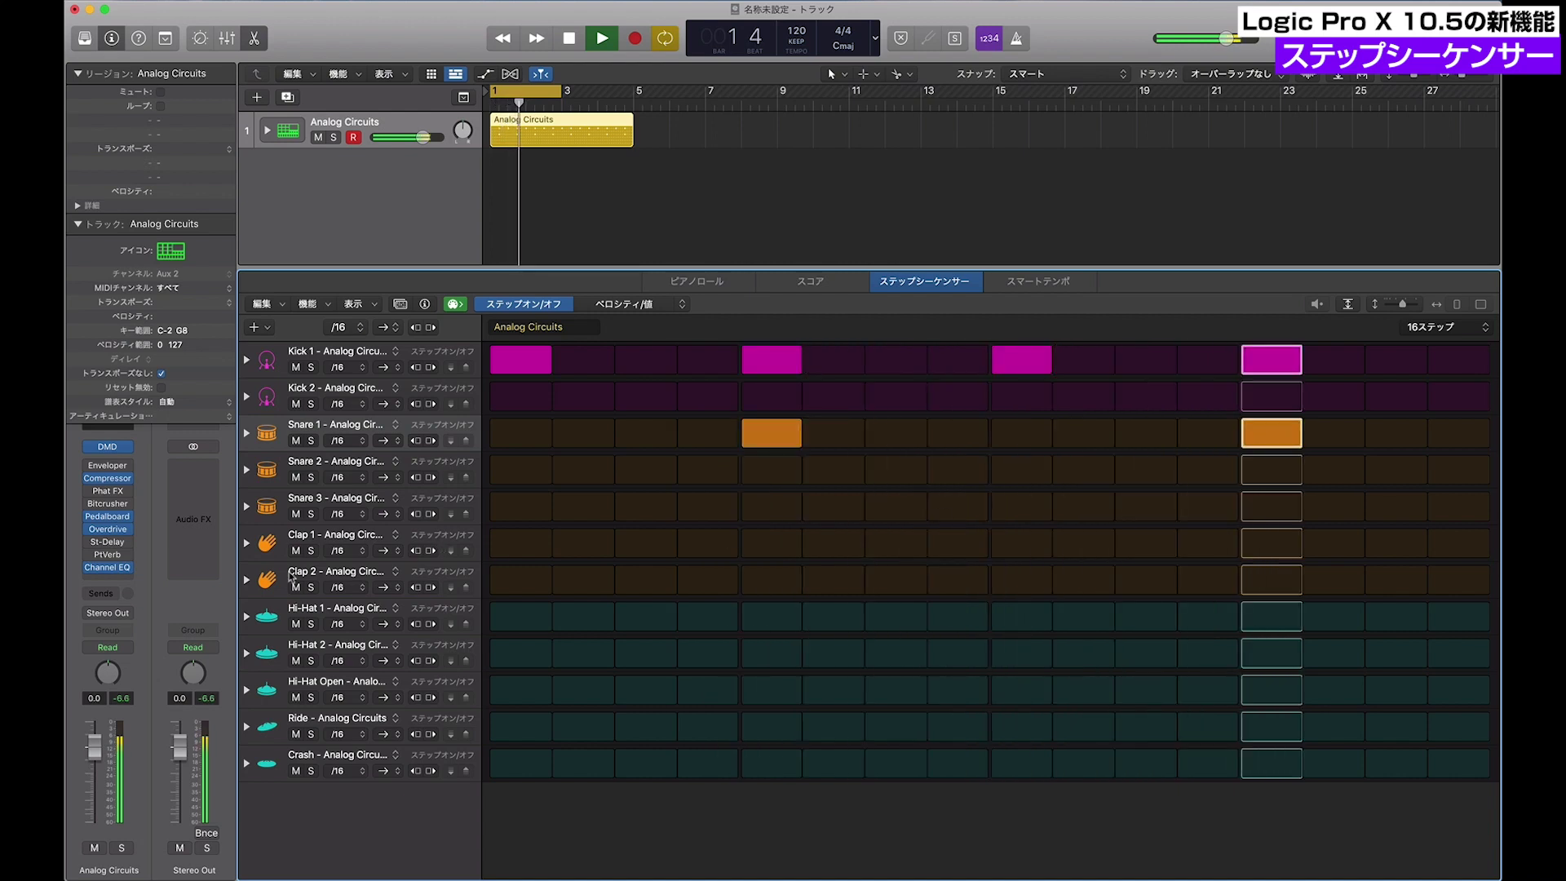
Turn on steps 1, 3, 5, 7, 9, 11, 12, 13 and 15 in the Hi-Hat 1 row during playback
{"action": "left_click", "coordinate": [281, 607]}
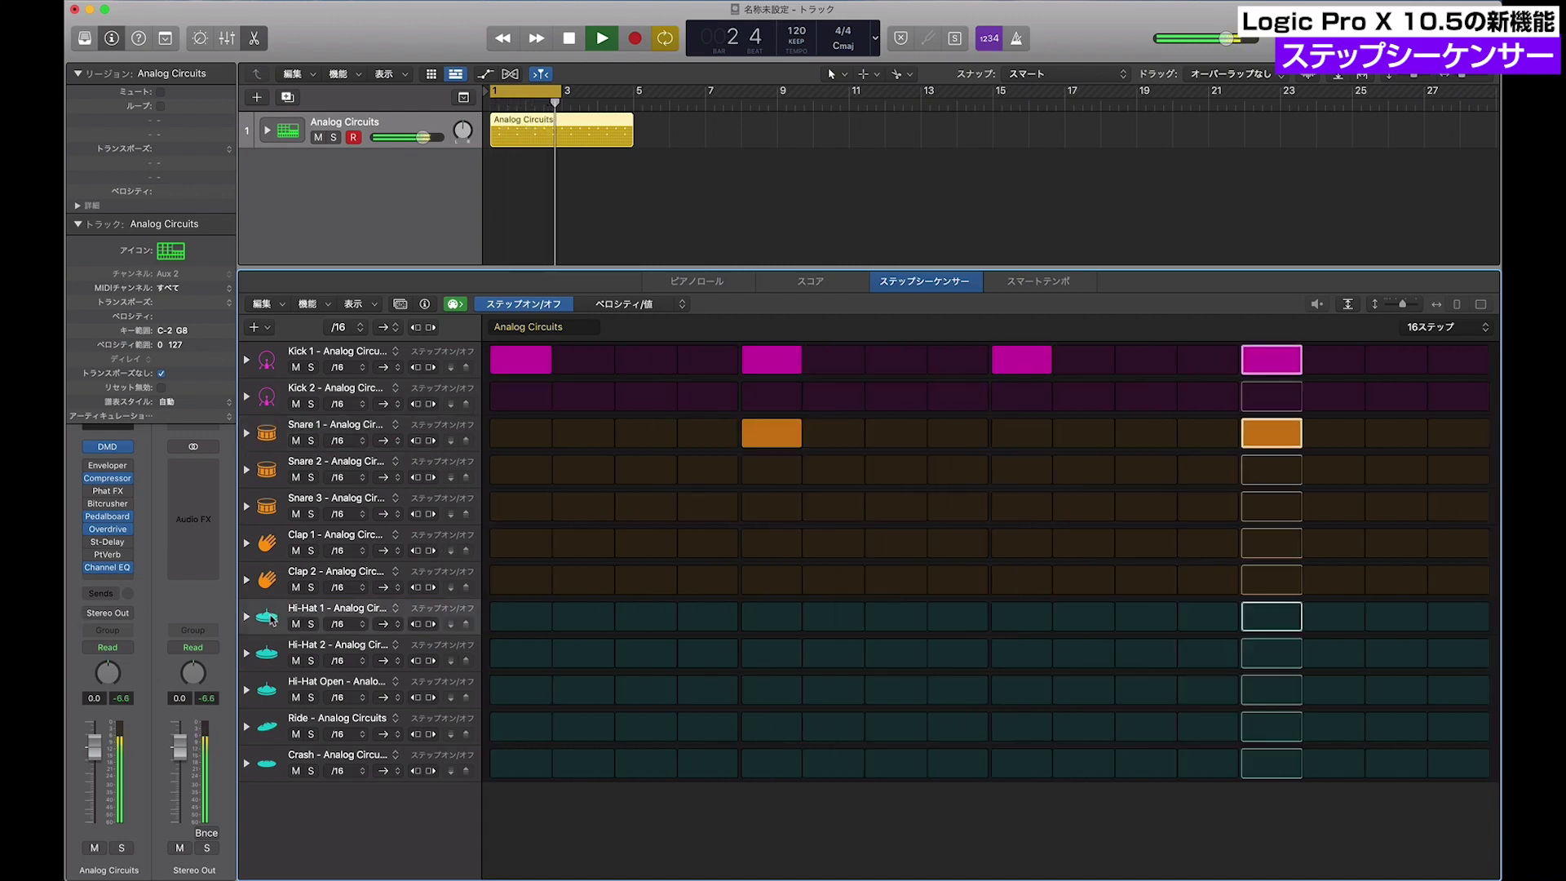
{"action": "left_click", "coordinate": [520, 616]}
{"action": "left_click", "coordinate": [646, 620]}
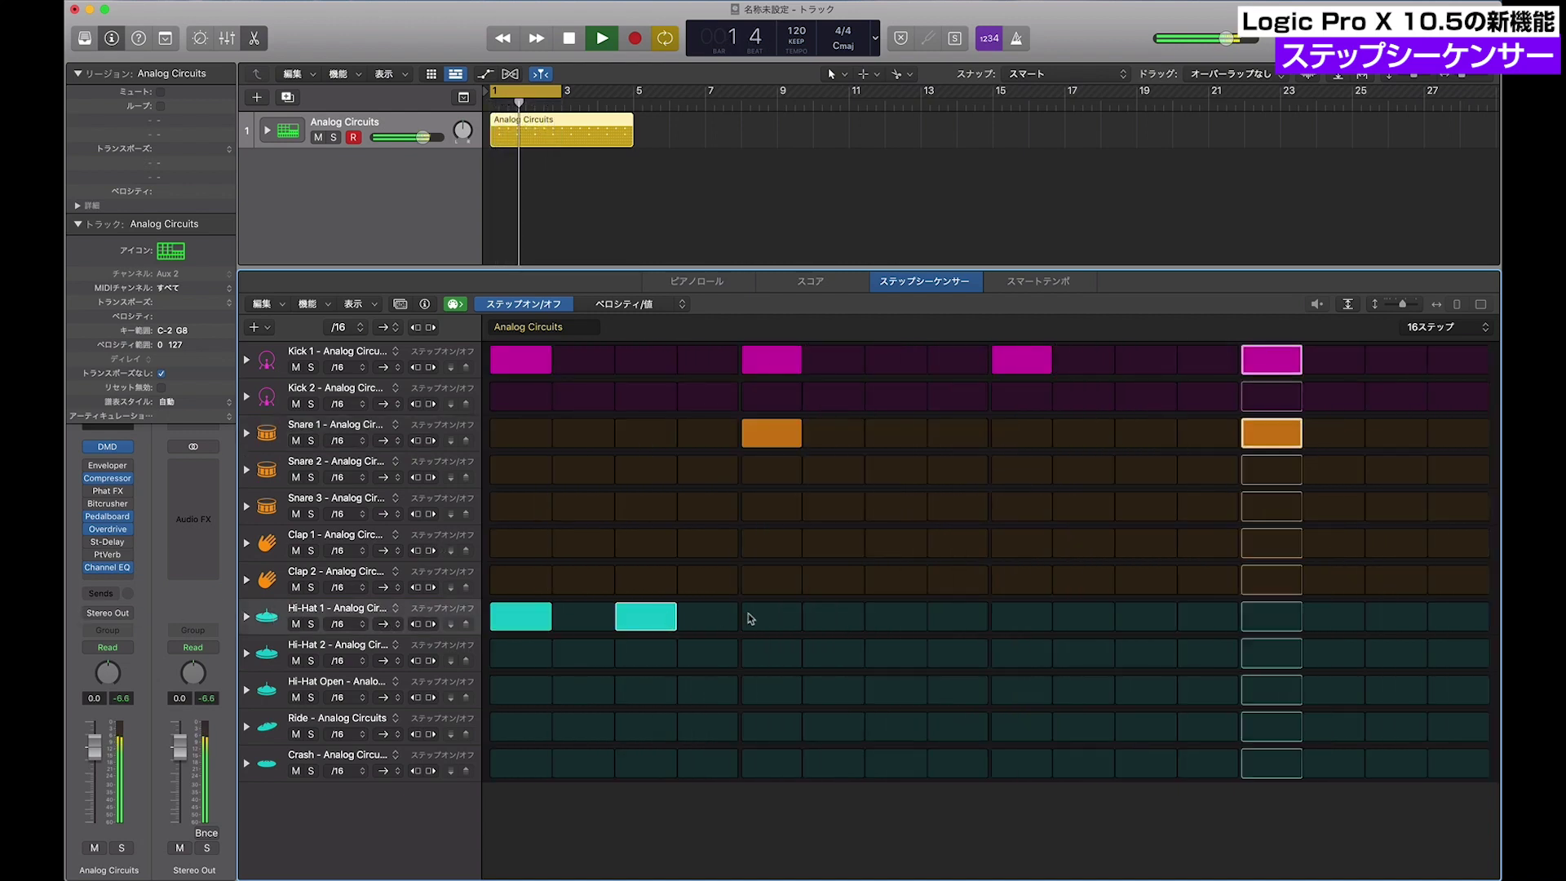
{"action": "left_click", "coordinate": [772, 620]}
{"action": "left_click", "coordinate": [897, 620]}
{"action": "left_click", "coordinate": [1030, 621]}
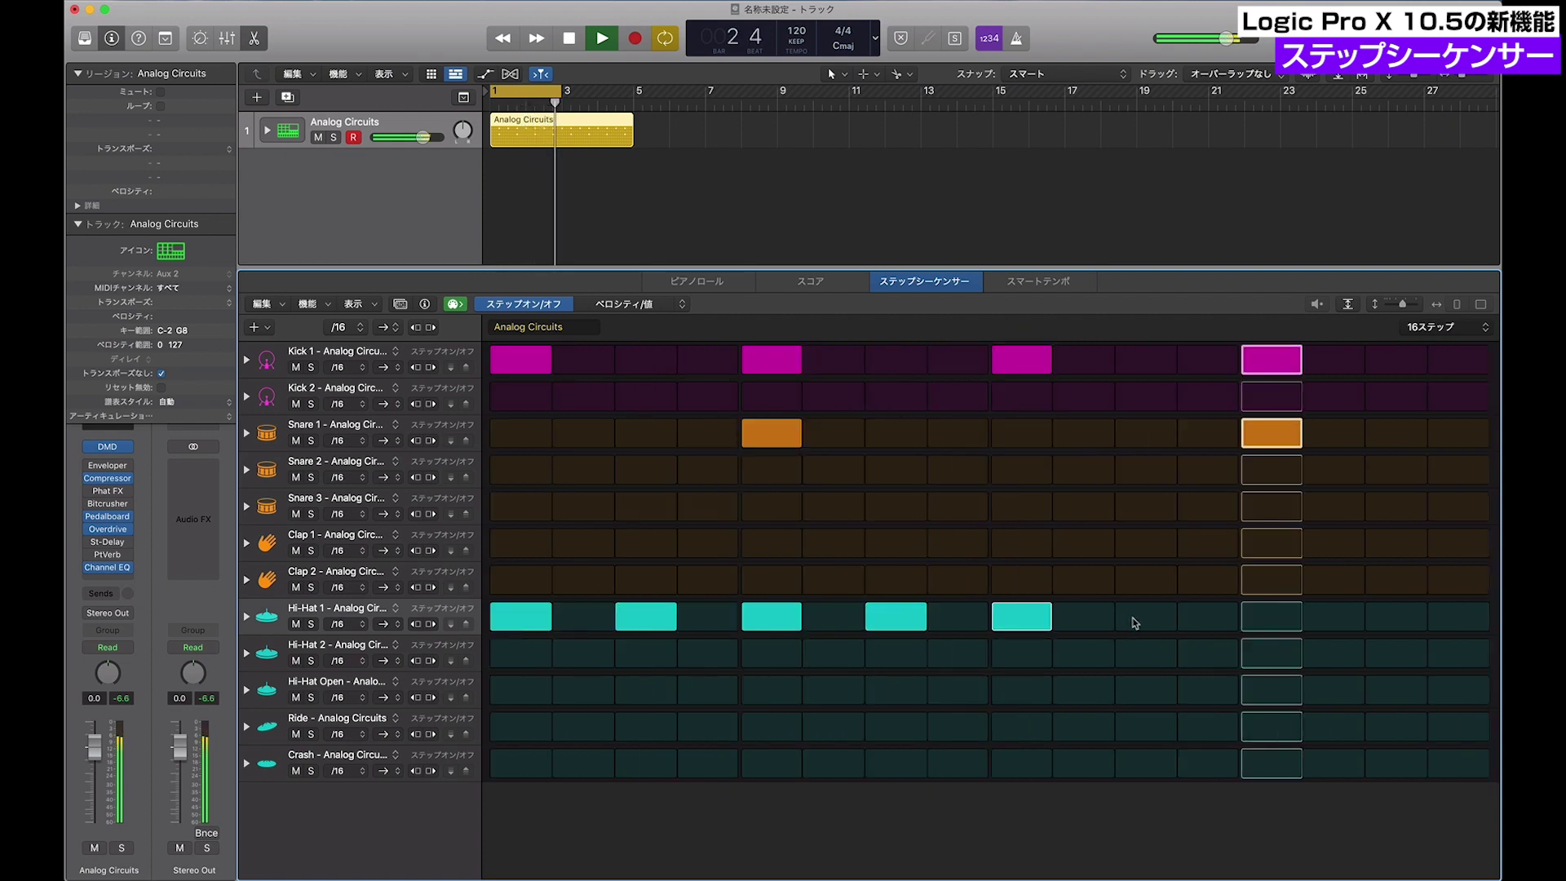
{"action": "left_click_drag", "start_coordinate": [1145, 620], "coordinate": [1199, 623]}
{"action": "left_click", "coordinate": [1272, 620]}
{"action": "left_click", "coordinate": [1385, 625]}
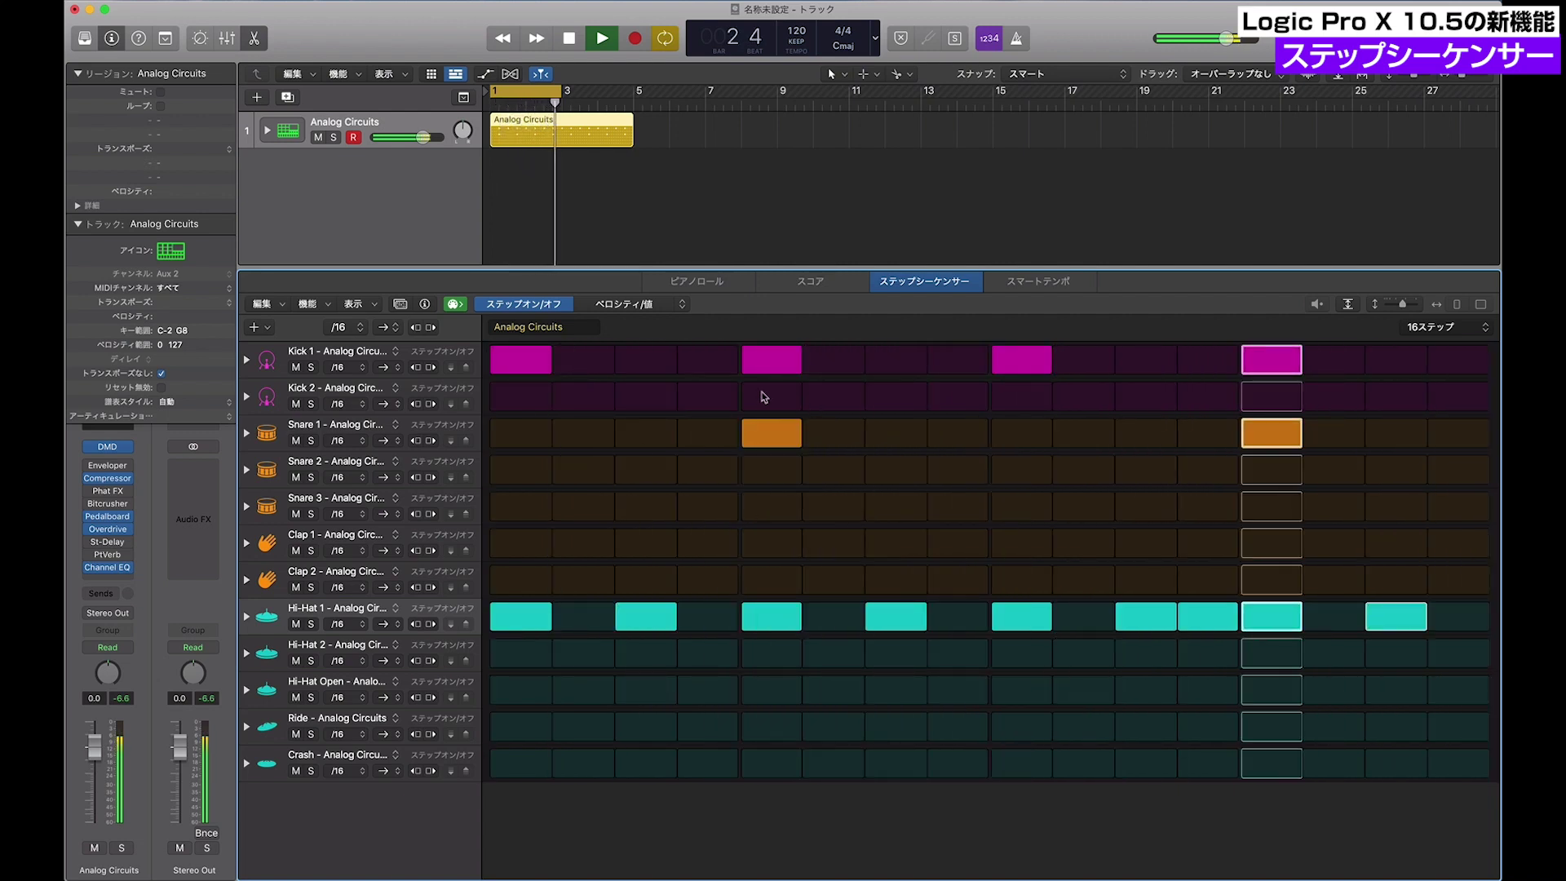
Fill the Snare 1 row through step 16, and clear its steps except 15 and 16
{"action": "mouse_move", "coordinate": [808, 436]}
{"action": "left_mouse_down"}
{"action": "mouse_move", "coordinate": [1134, 450]}
{"action": "mouse_move", "coordinate": [1464, 437]}
{"action": "left_mouse_up"}
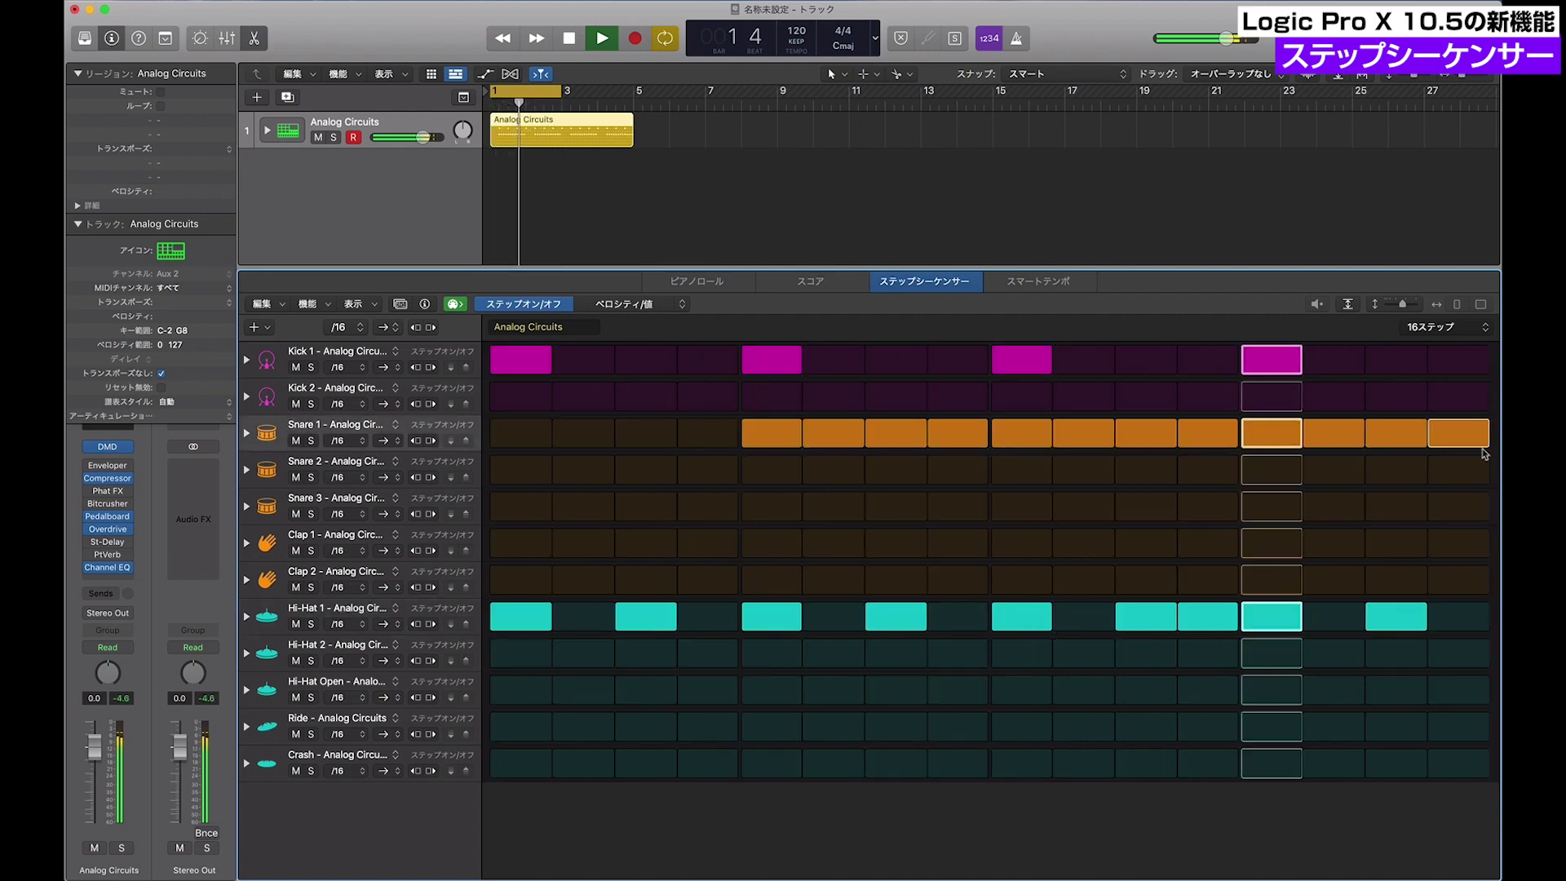
{"action": "left_click", "coordinate": [798, 443]}
{"action": "left_click_drag", "start_coordinate": [798, 445], "coordinate": [1458, 433]}
{"action": "left_click", "coordinate": [1459, 433]}
{"action": "key", "text": "space"}
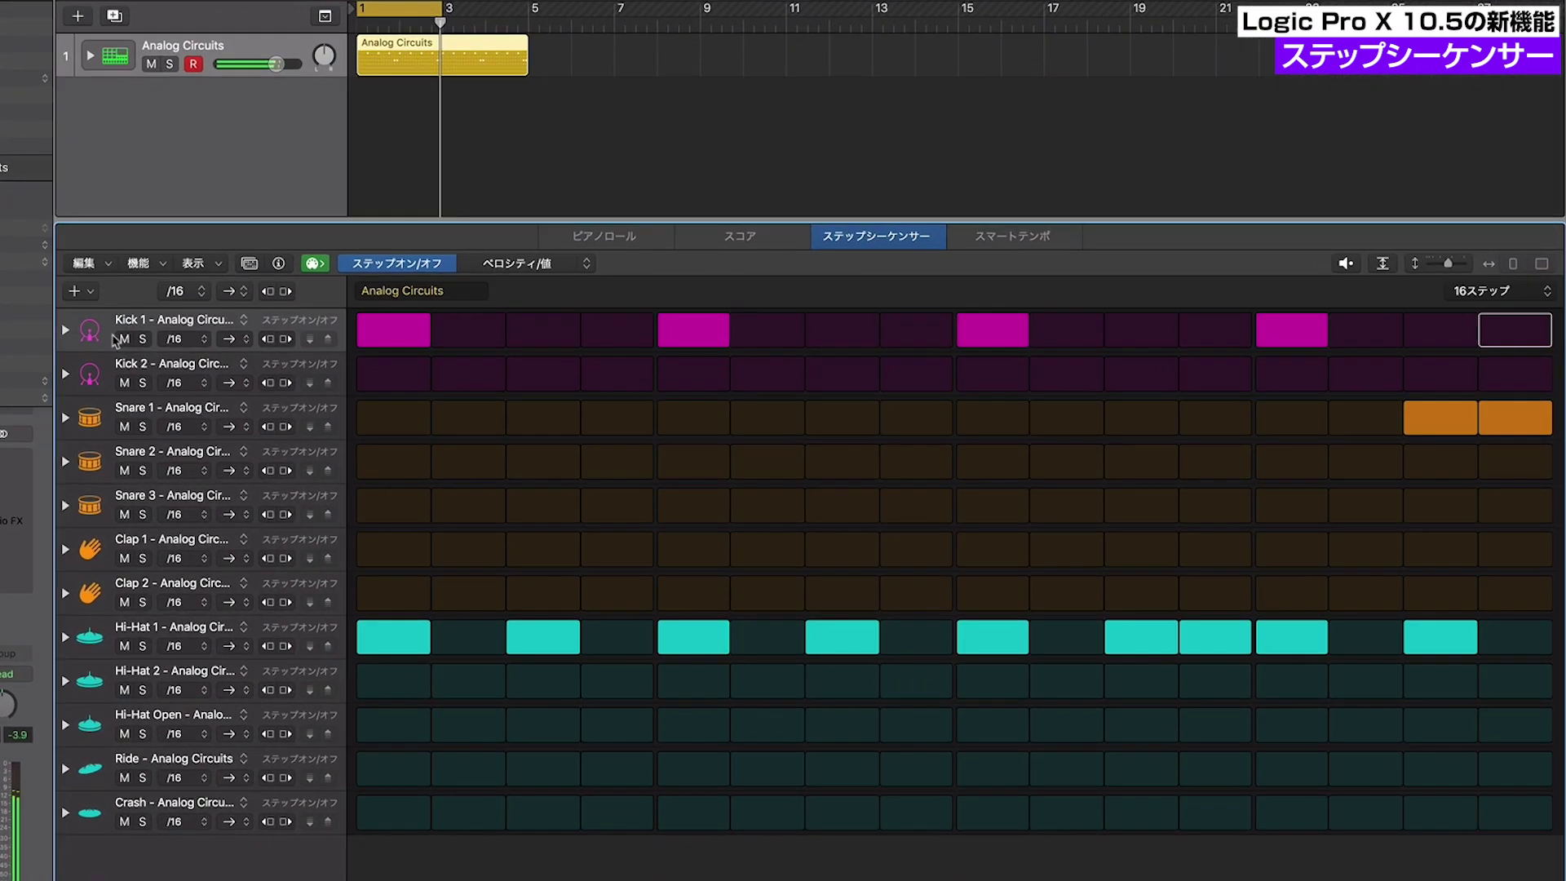
Check the sound assignment options of the Snare 1 row and dismiss them
{"action": "left_click", "coordinate": [114, 366]}
{"action": "left_click", "coordinate": [114, 411]}
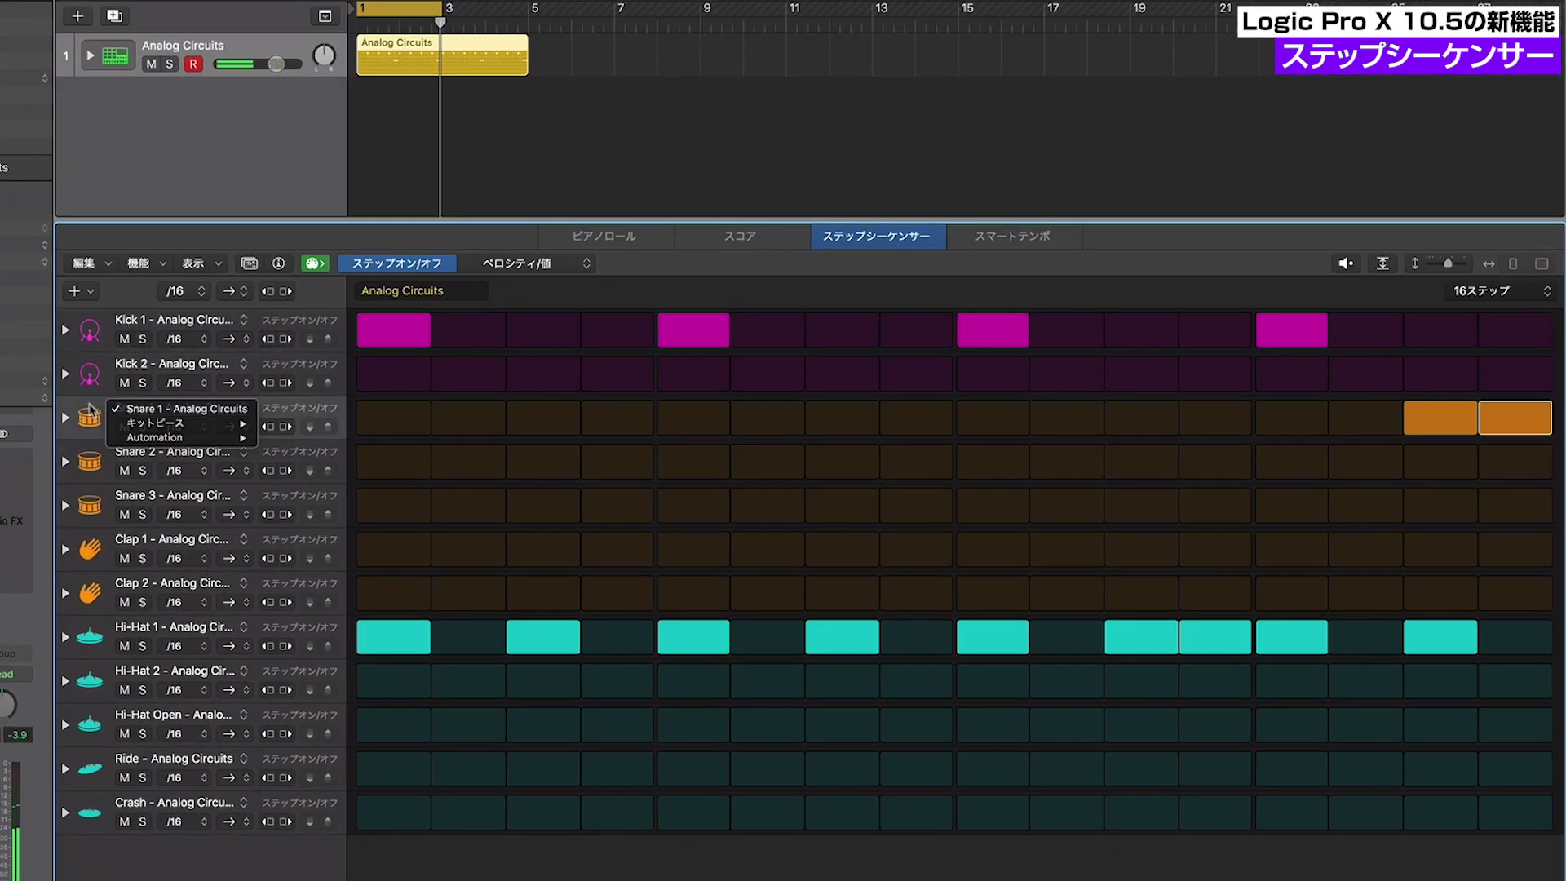
{"action": "left_click", "coordinate": [89, 420]}
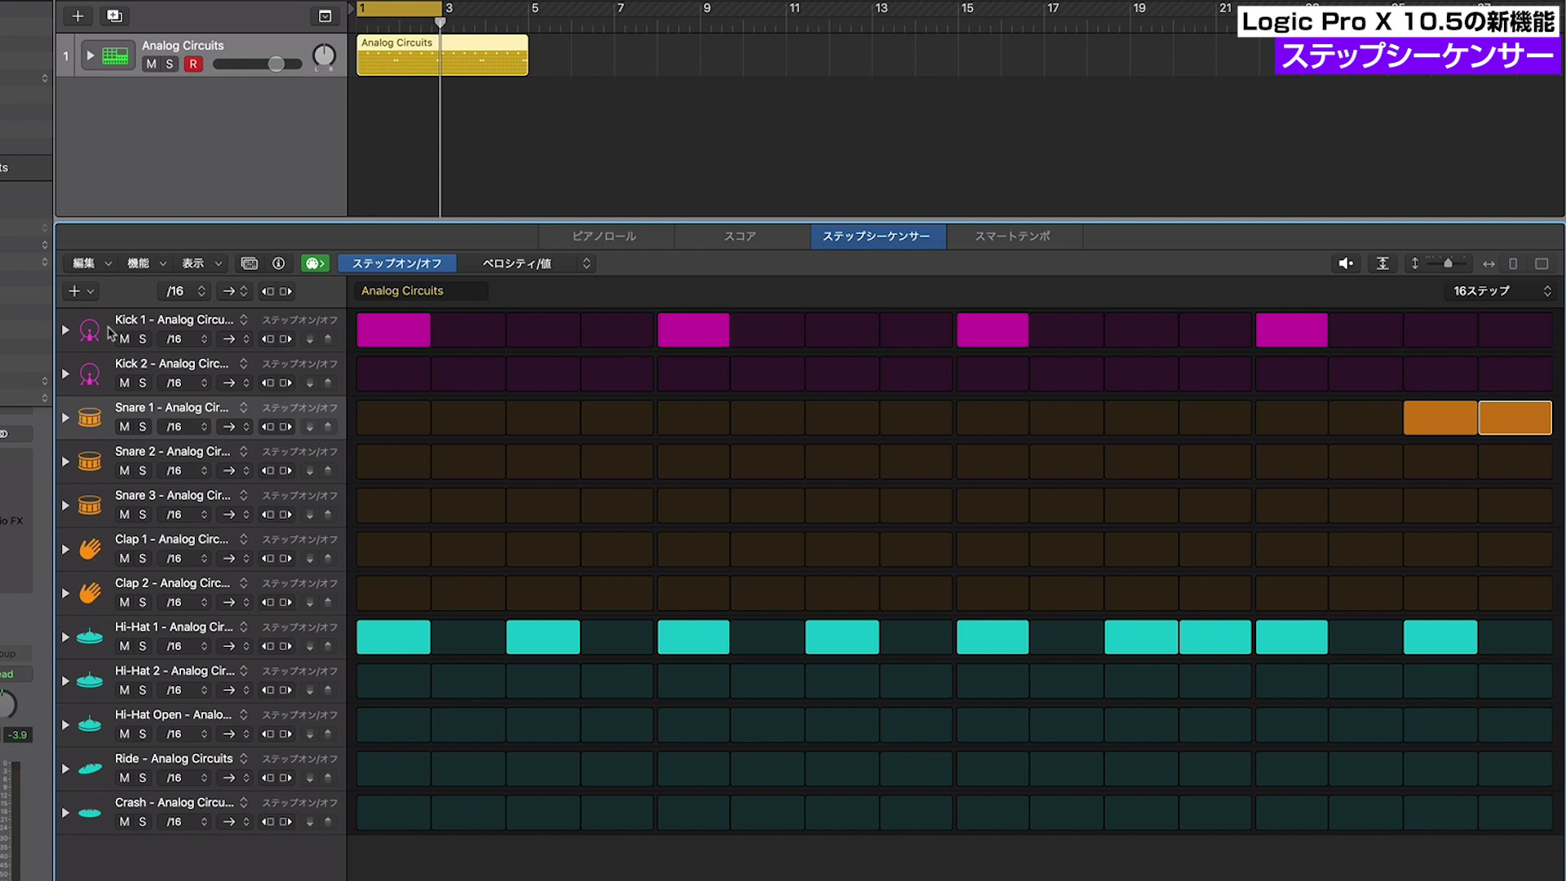
Add one software instrument track with an empty channel strip and Output 1 + 2
{"action": "left_click", "coordinate": [79, 17]}
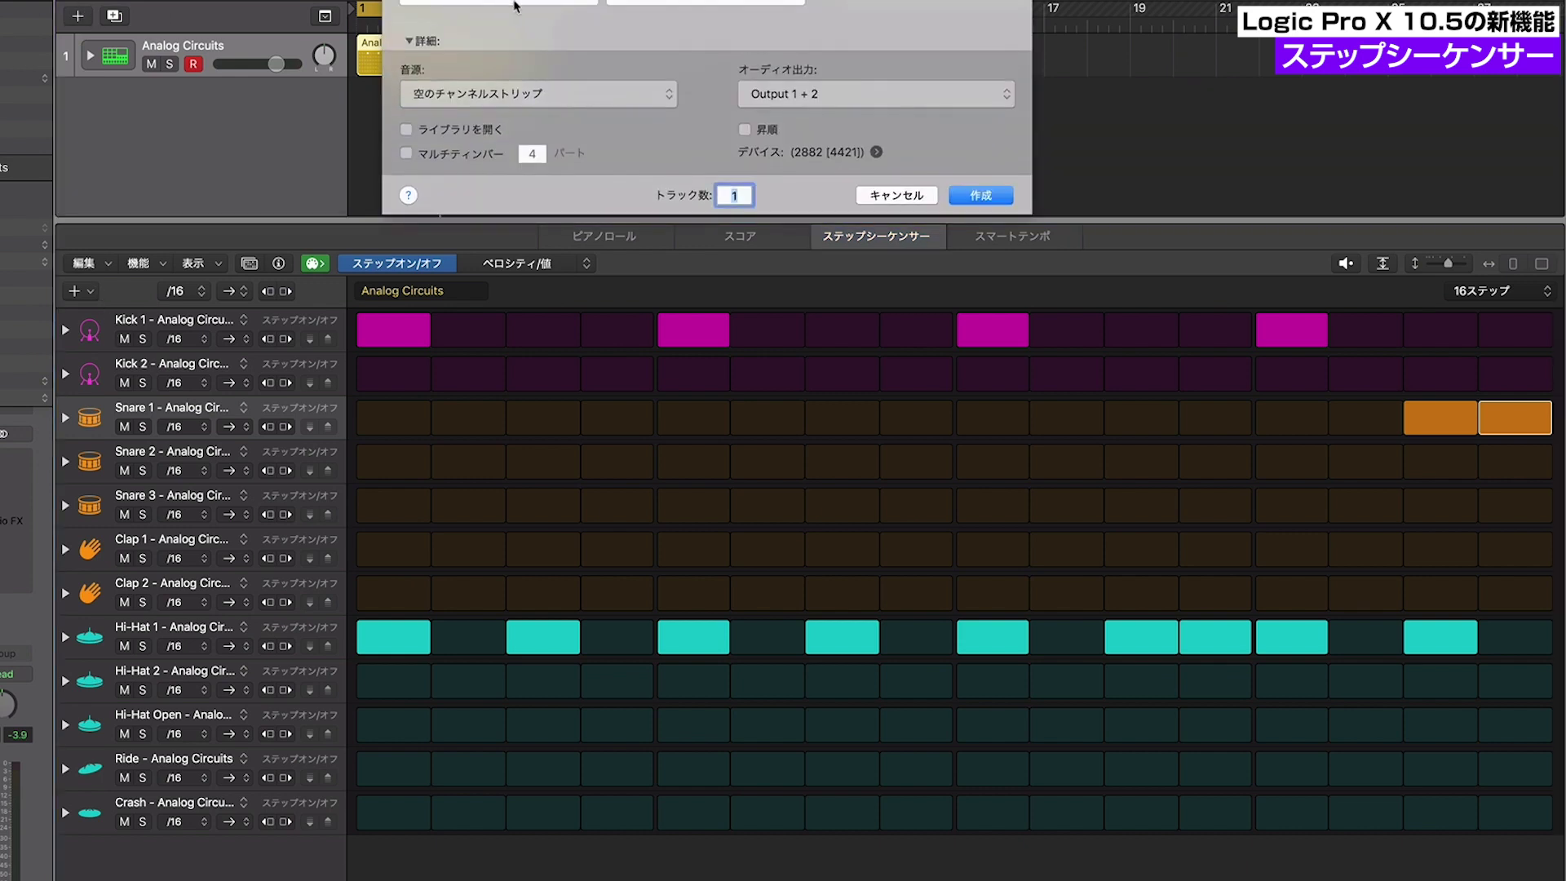
{"action": "left_click", "coordinate": [971, 198]}
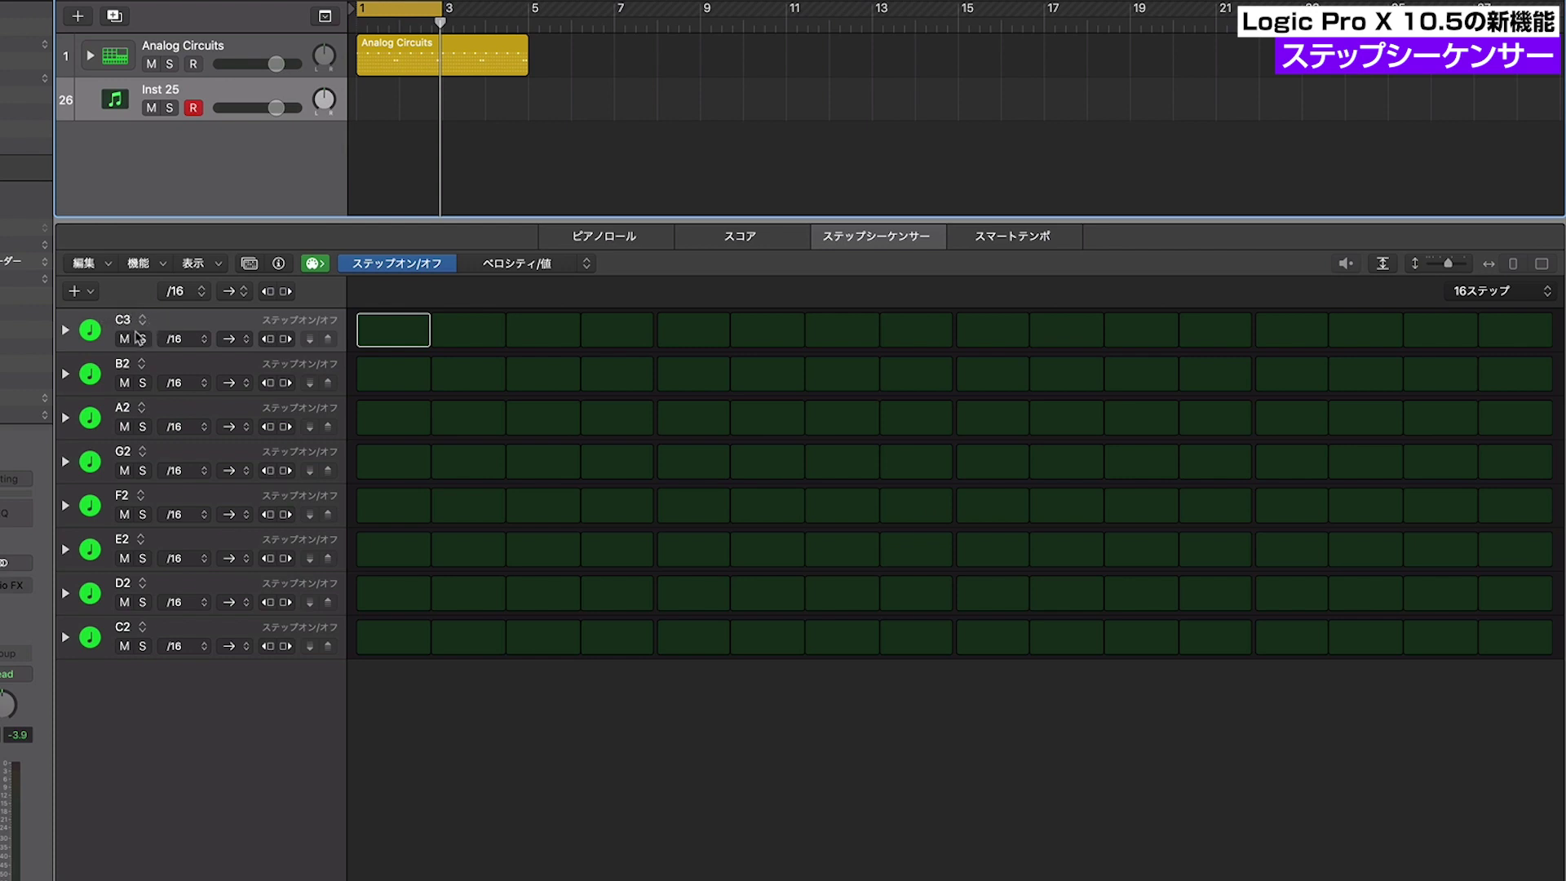
Examine the note assignment options available for the C3 row of the new instrument track
{"action": "left_click", "coordinate": [131, 320]}
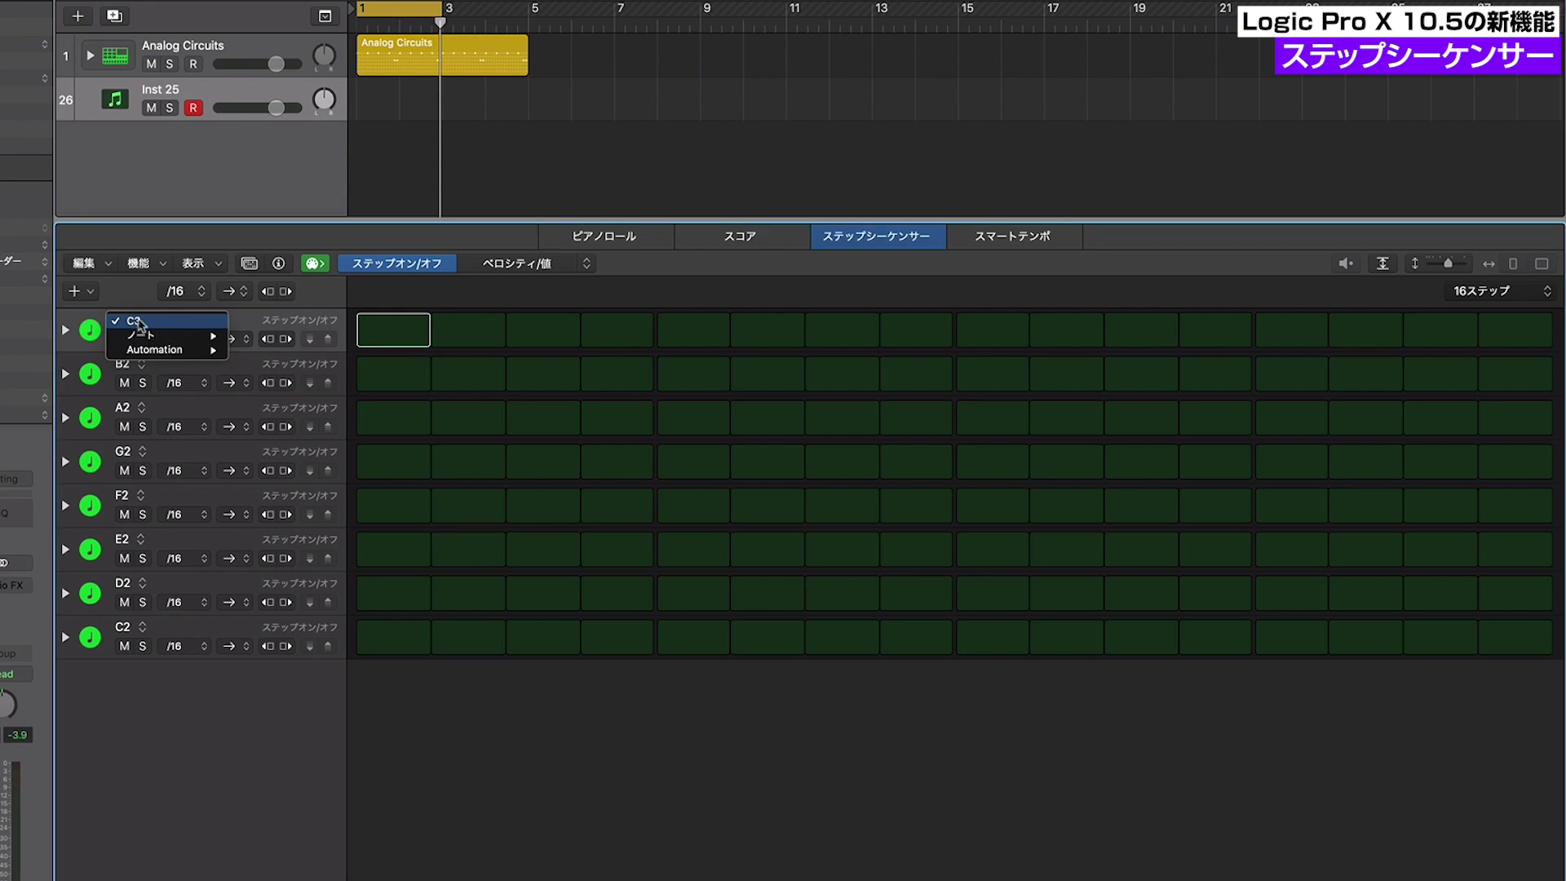
{"action": "mouse_move", "coordinate": [180, 337]}
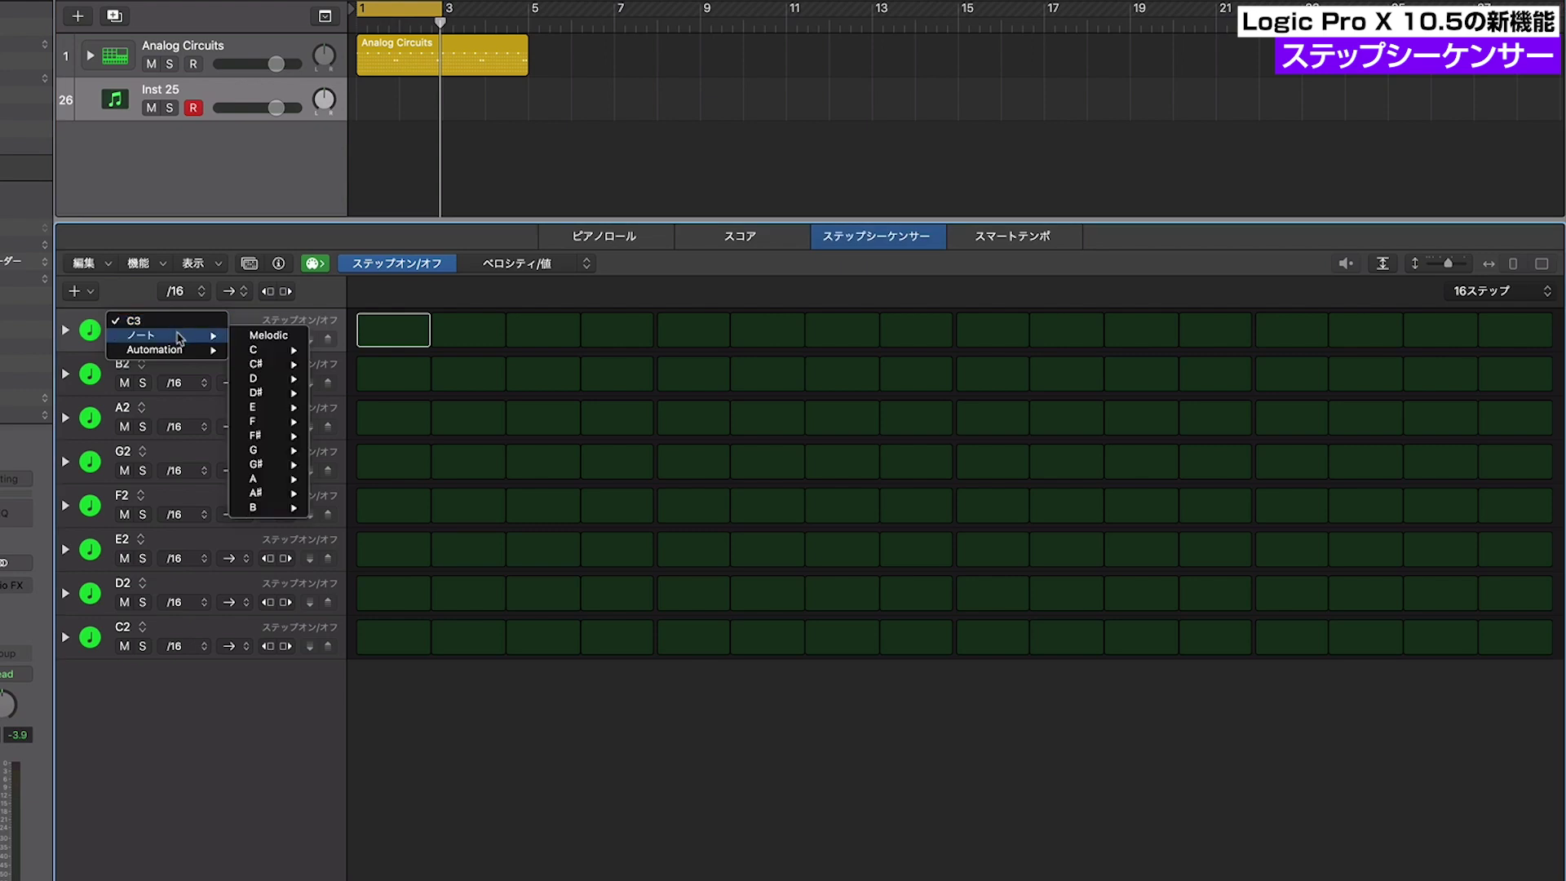
{"action": "mouse_move", "coordinate": [264, 352]}
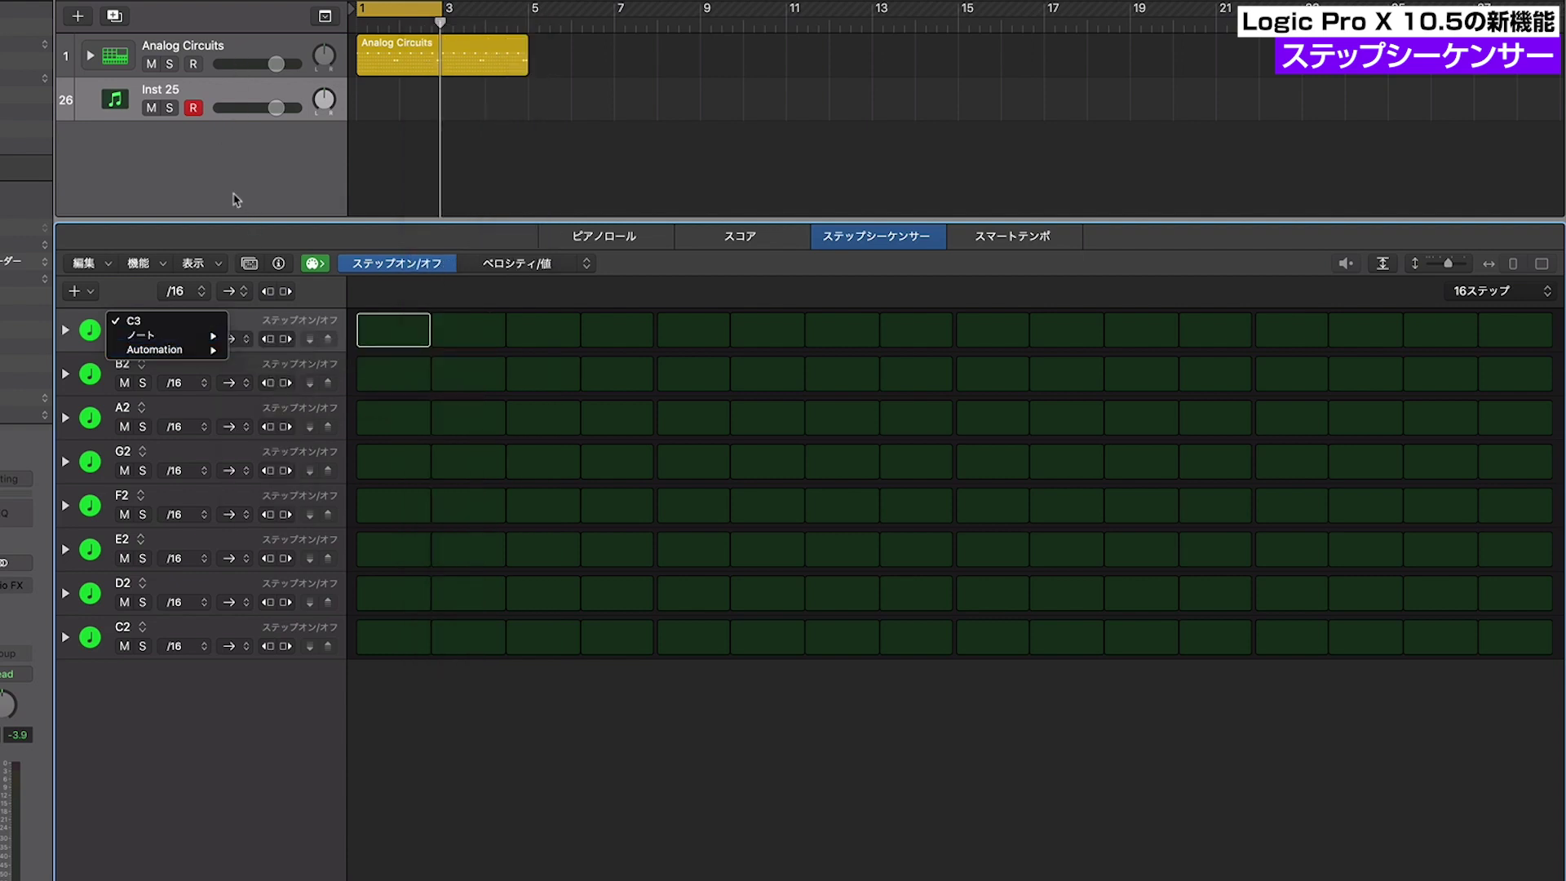
Compare the Step Sequencer rows of the Analog Circuits and Inst 25 tracks, ending on Analog Circuits
{"action": "left_click", "coordinate": [219, 51]}
{"action": "left_click", "coordinate": [218, 50]}
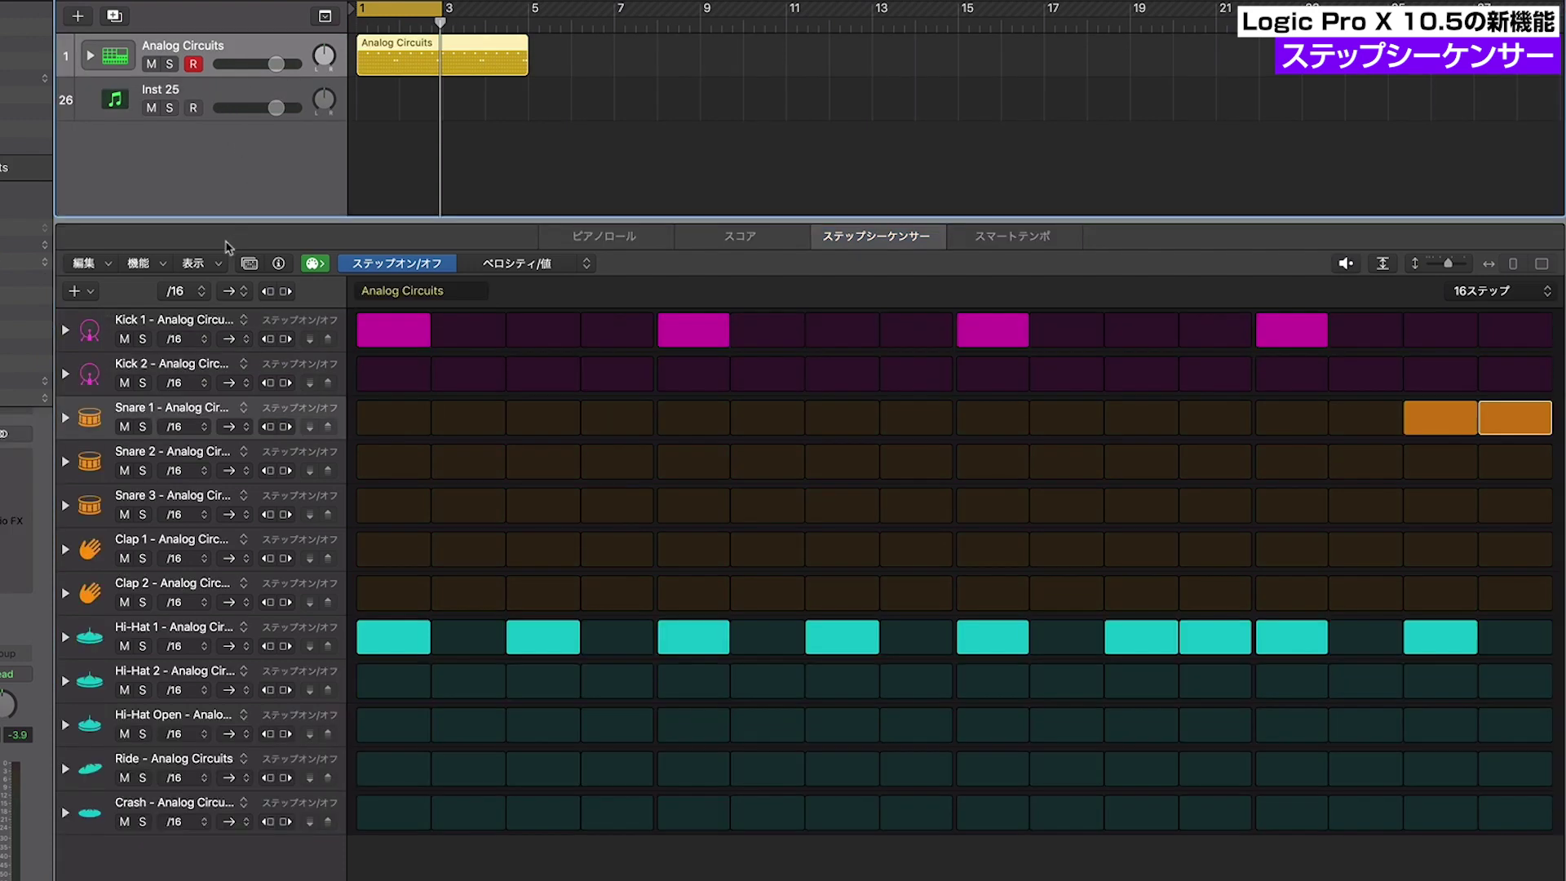
{"action": "left_click", "coordinate": [211, 92]}
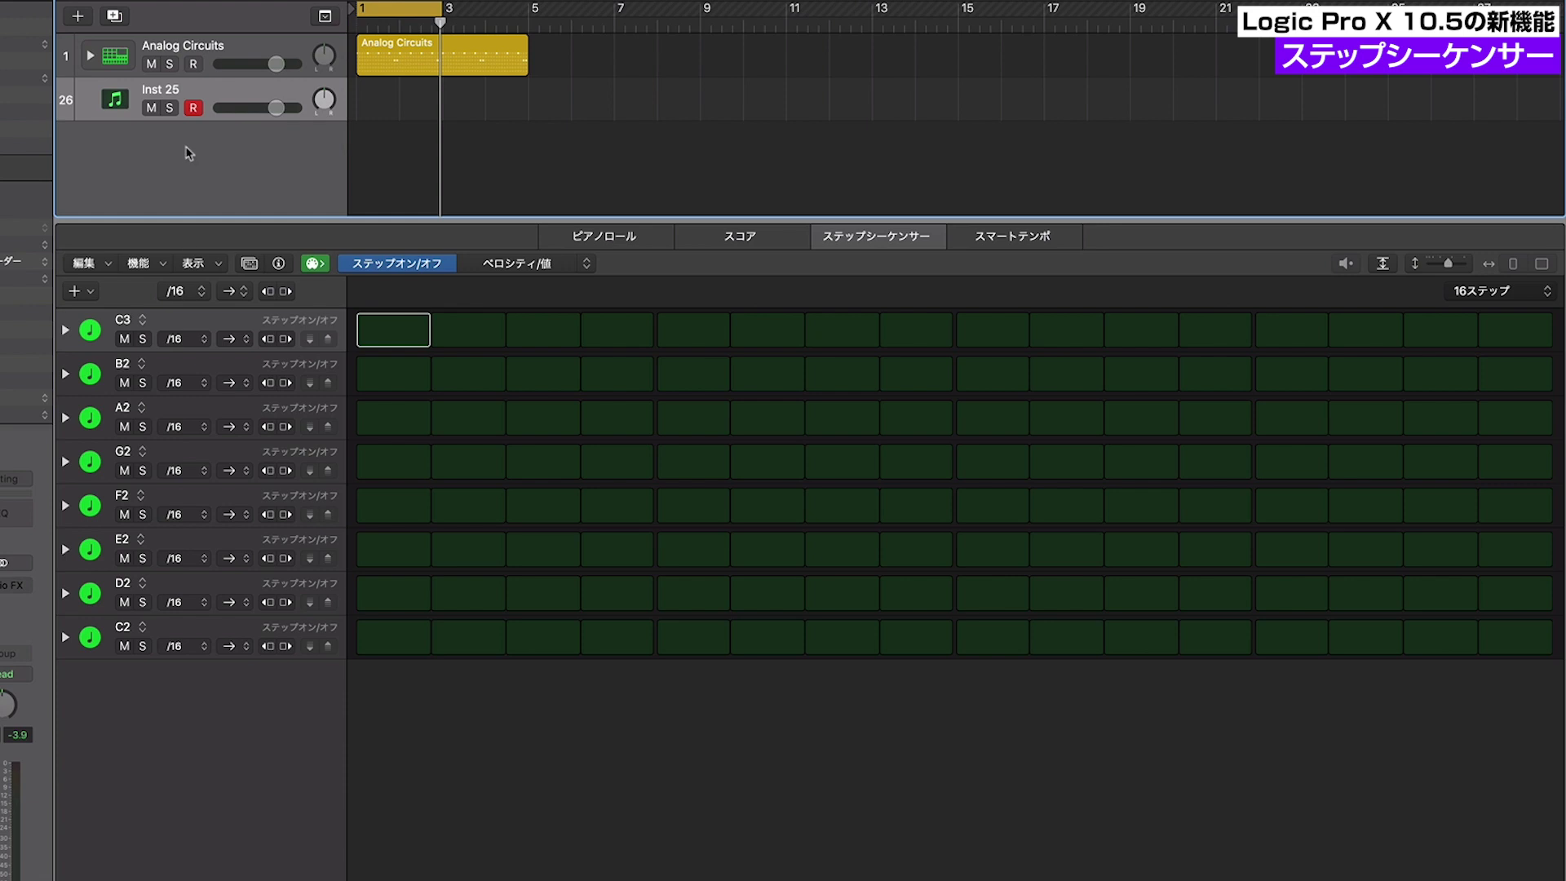
{"action": "left_click", "coordinate": [220, 58]}
Solo the Kick 1 row, turn its solo off again, and mute the row
{"action": "left_click", "coordinate": [119, 337]}
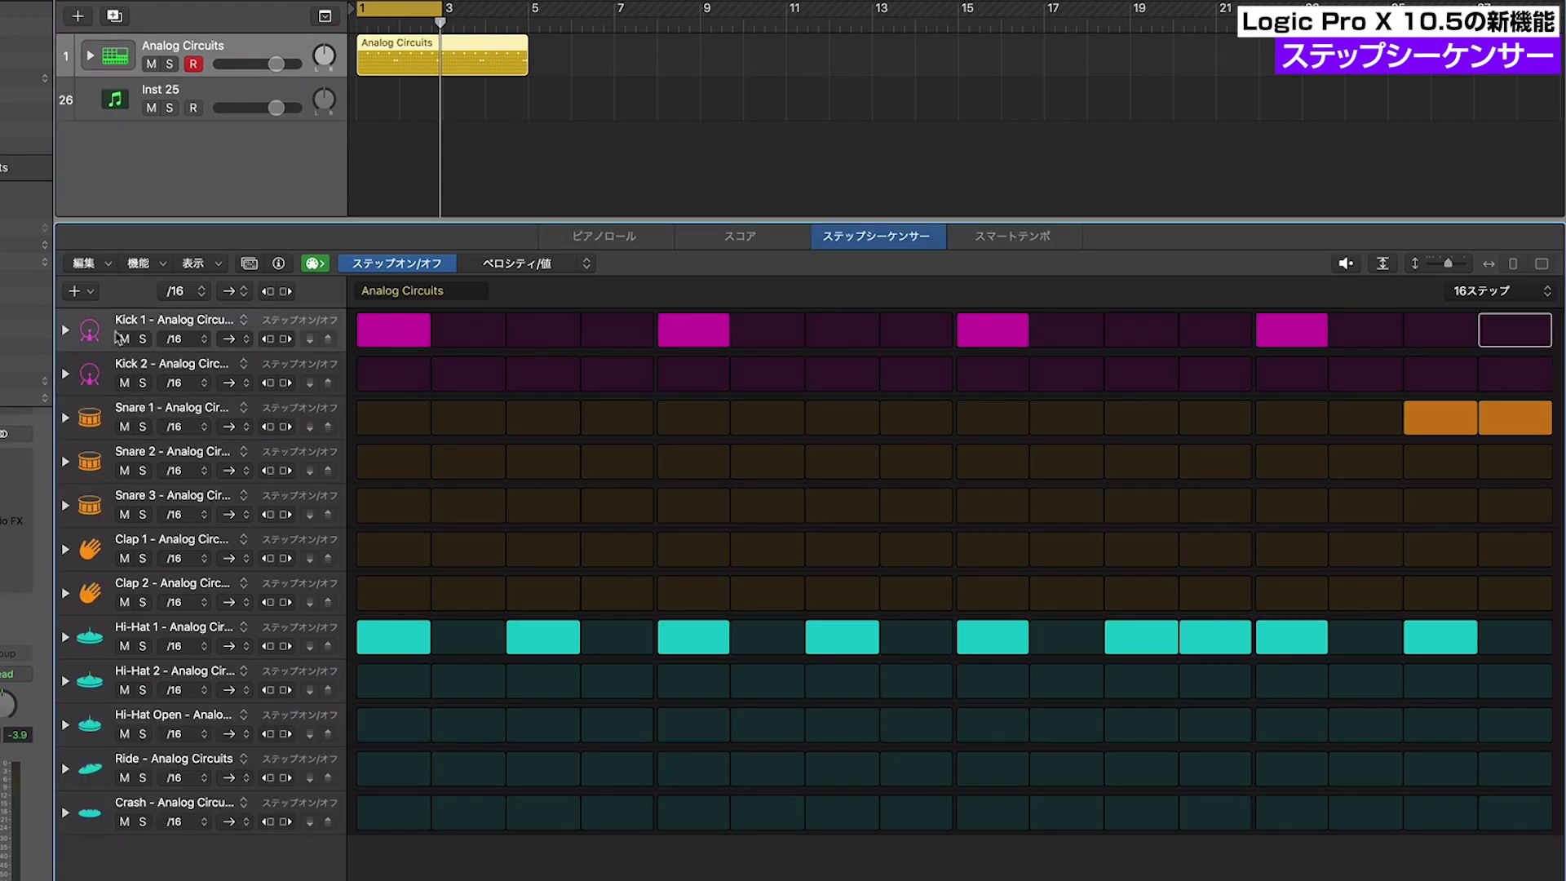
{"action": "left_click", "coordinate": [142, 339]}
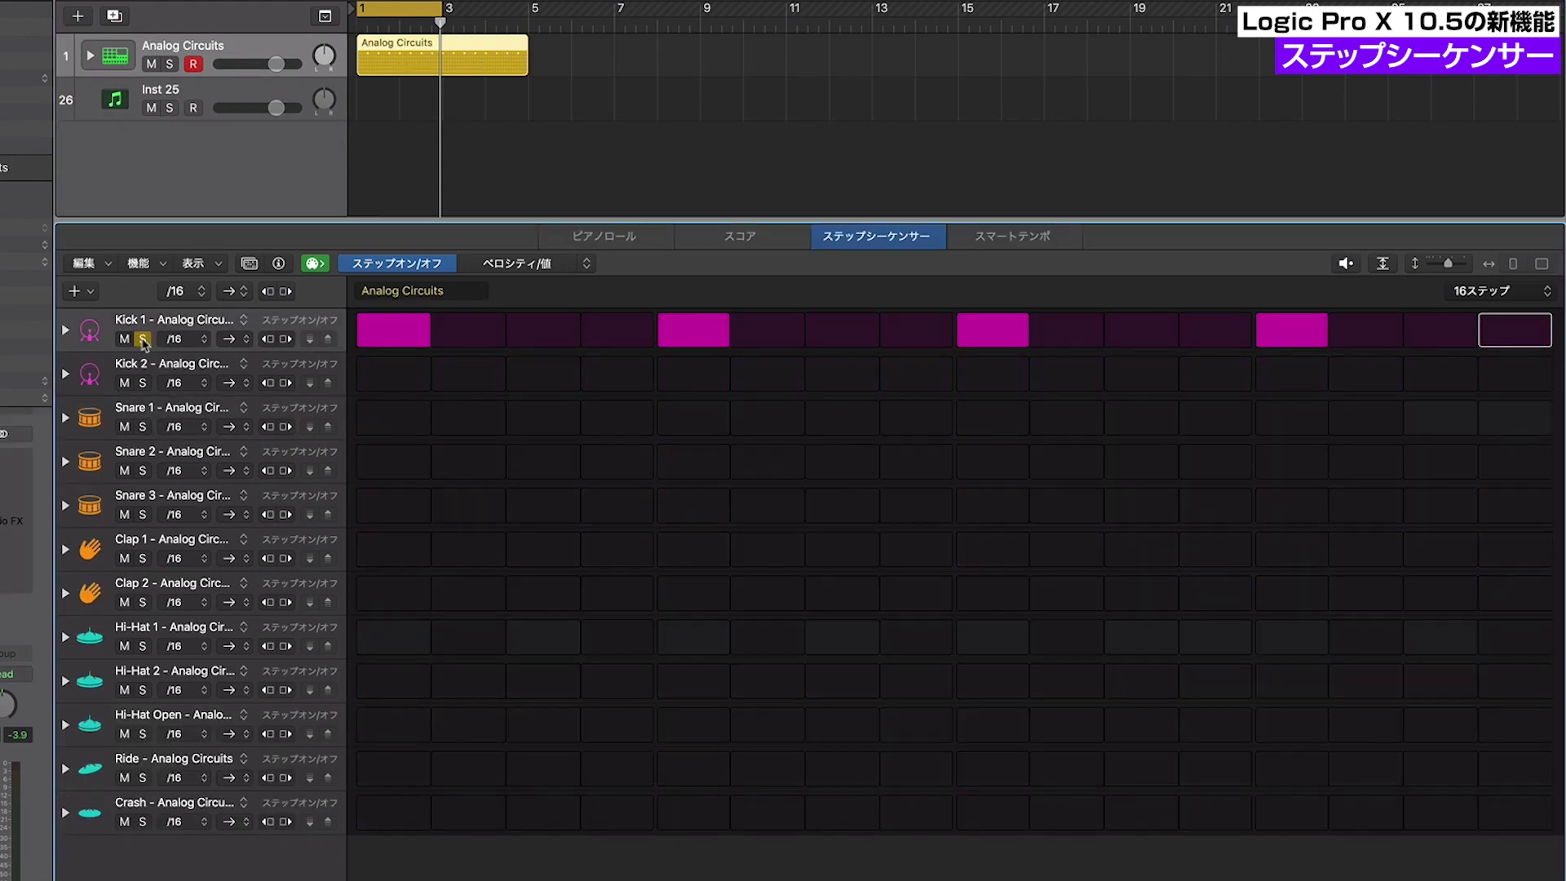
{"action": "left_click", "coordinate": [142, 339]}
{"action": "left_click", "coordinate": [125, 339]}
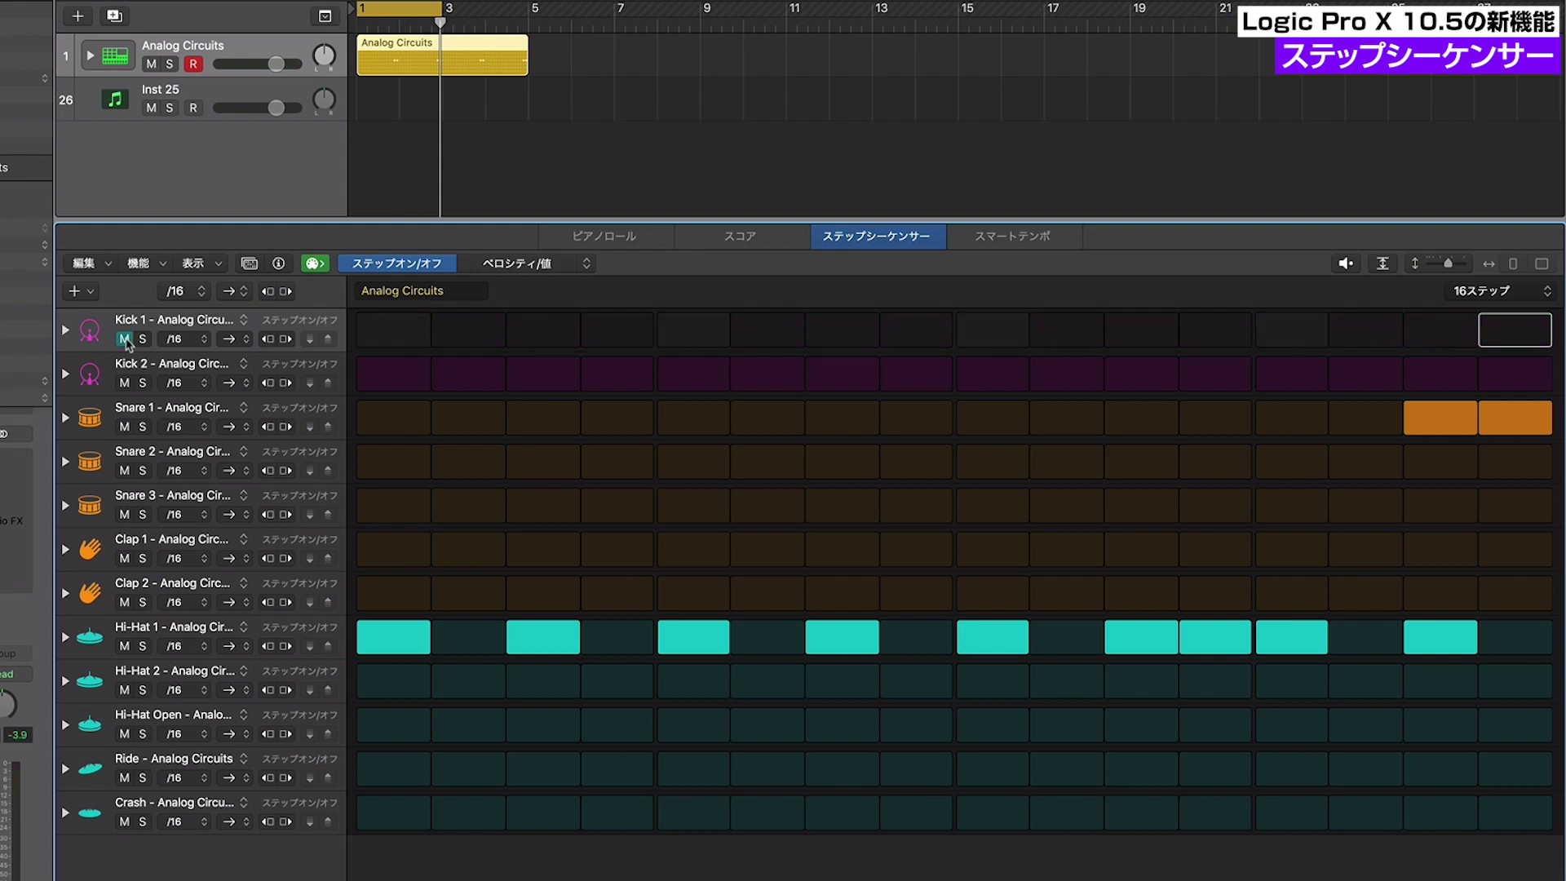
Unmute the Kick 1 row and set its step rate to /8
{"action": "left_click", "coordinate": [125, 340]}
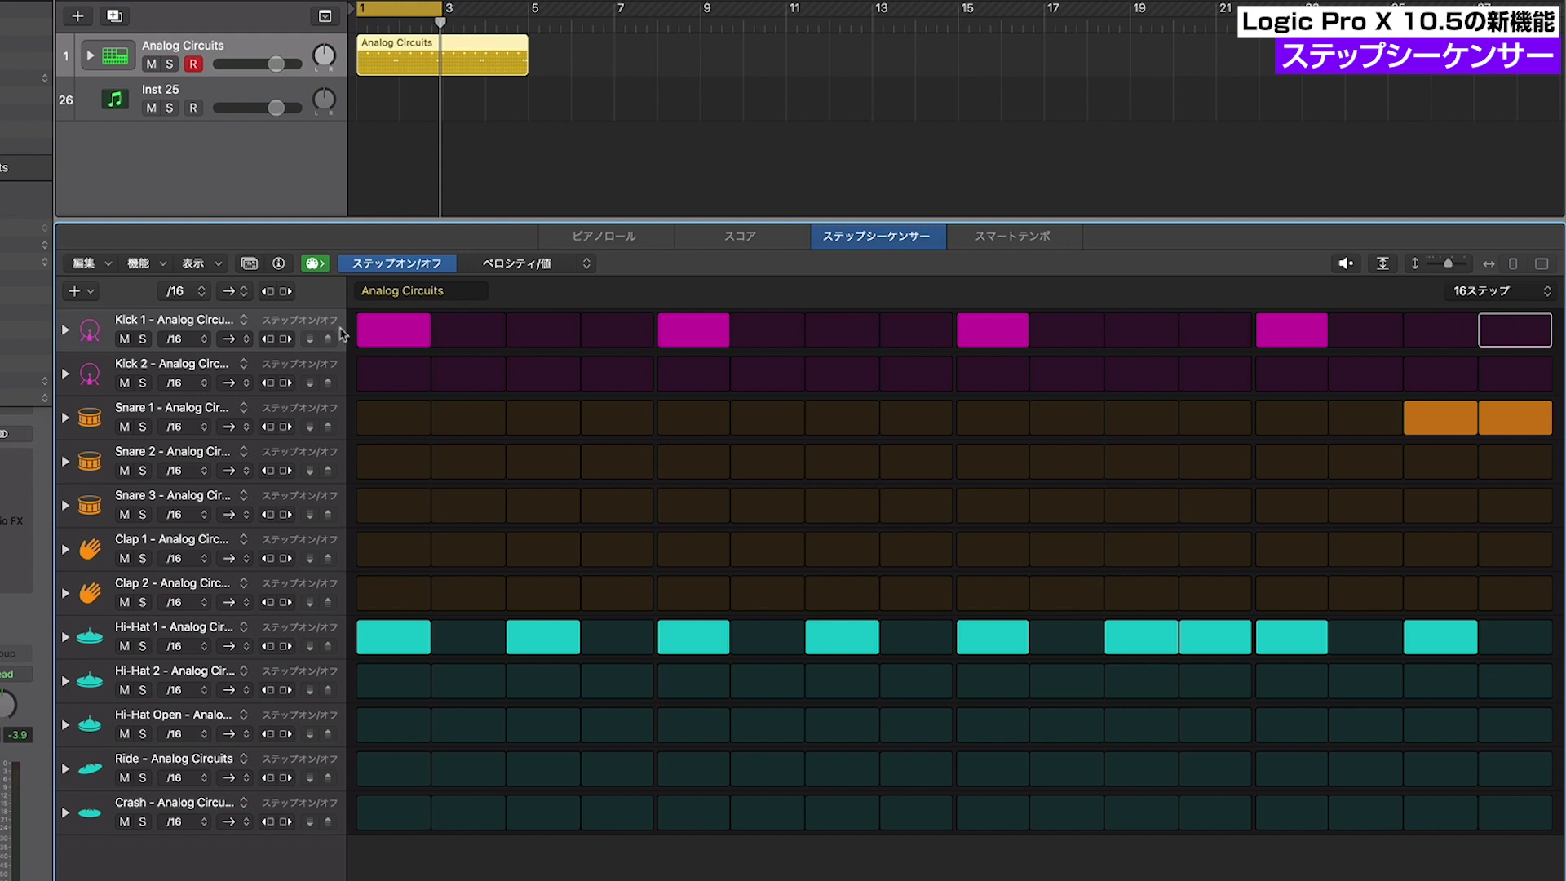
{"action": "left_click", "coordinate": [204, 340]}
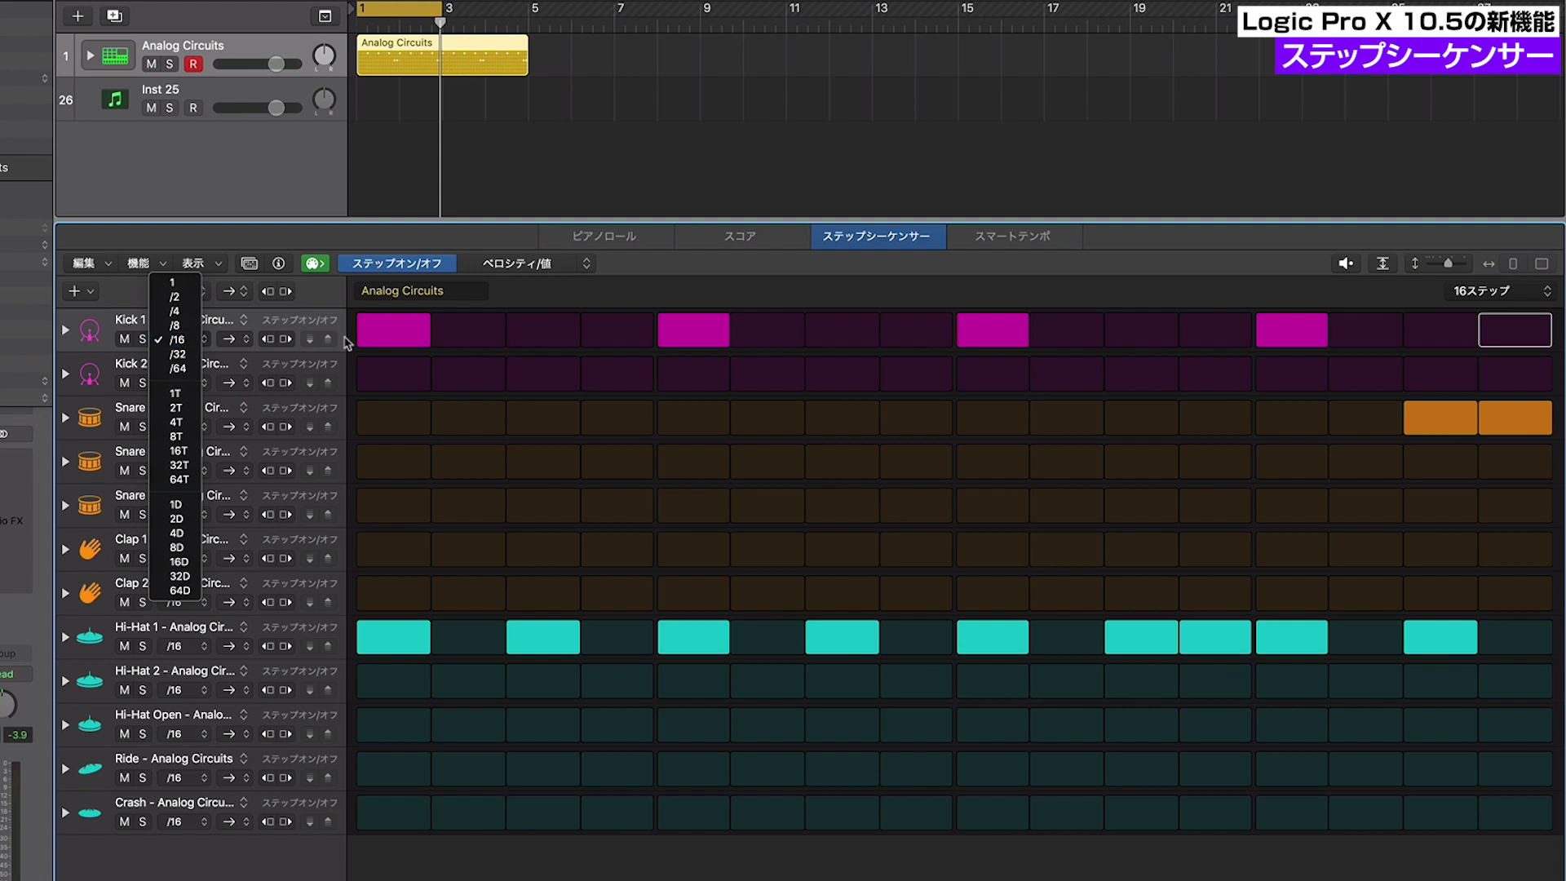
{"action": "left_click", "coordinate": [195, 341]}
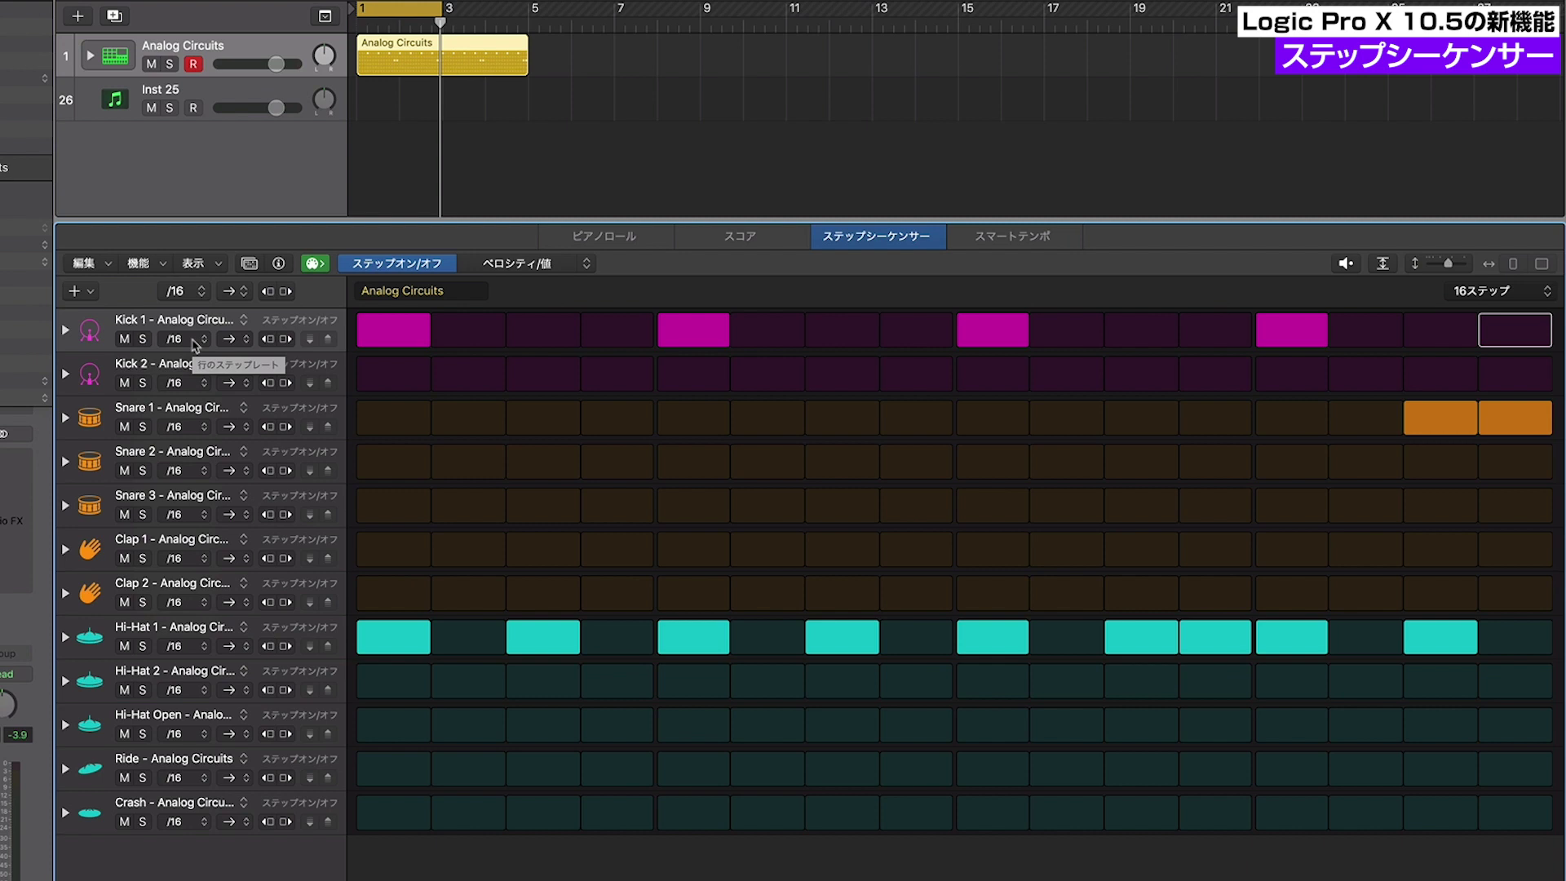
{"action": "left_click", "coordinate": [194, 341]}
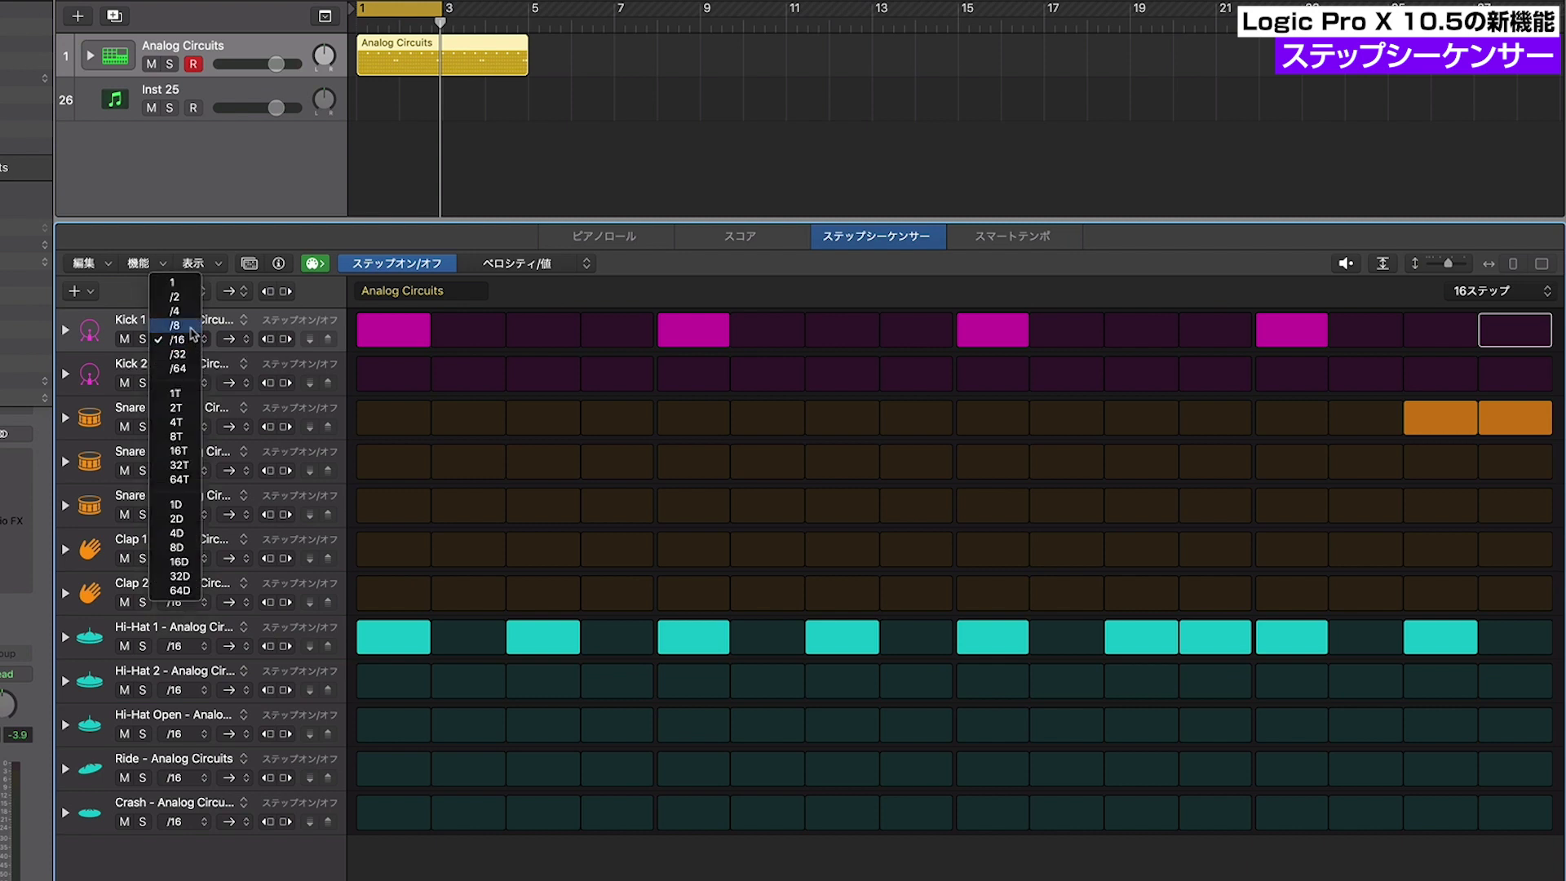
{"action": "left_click", "coordinate": [183, 326]}
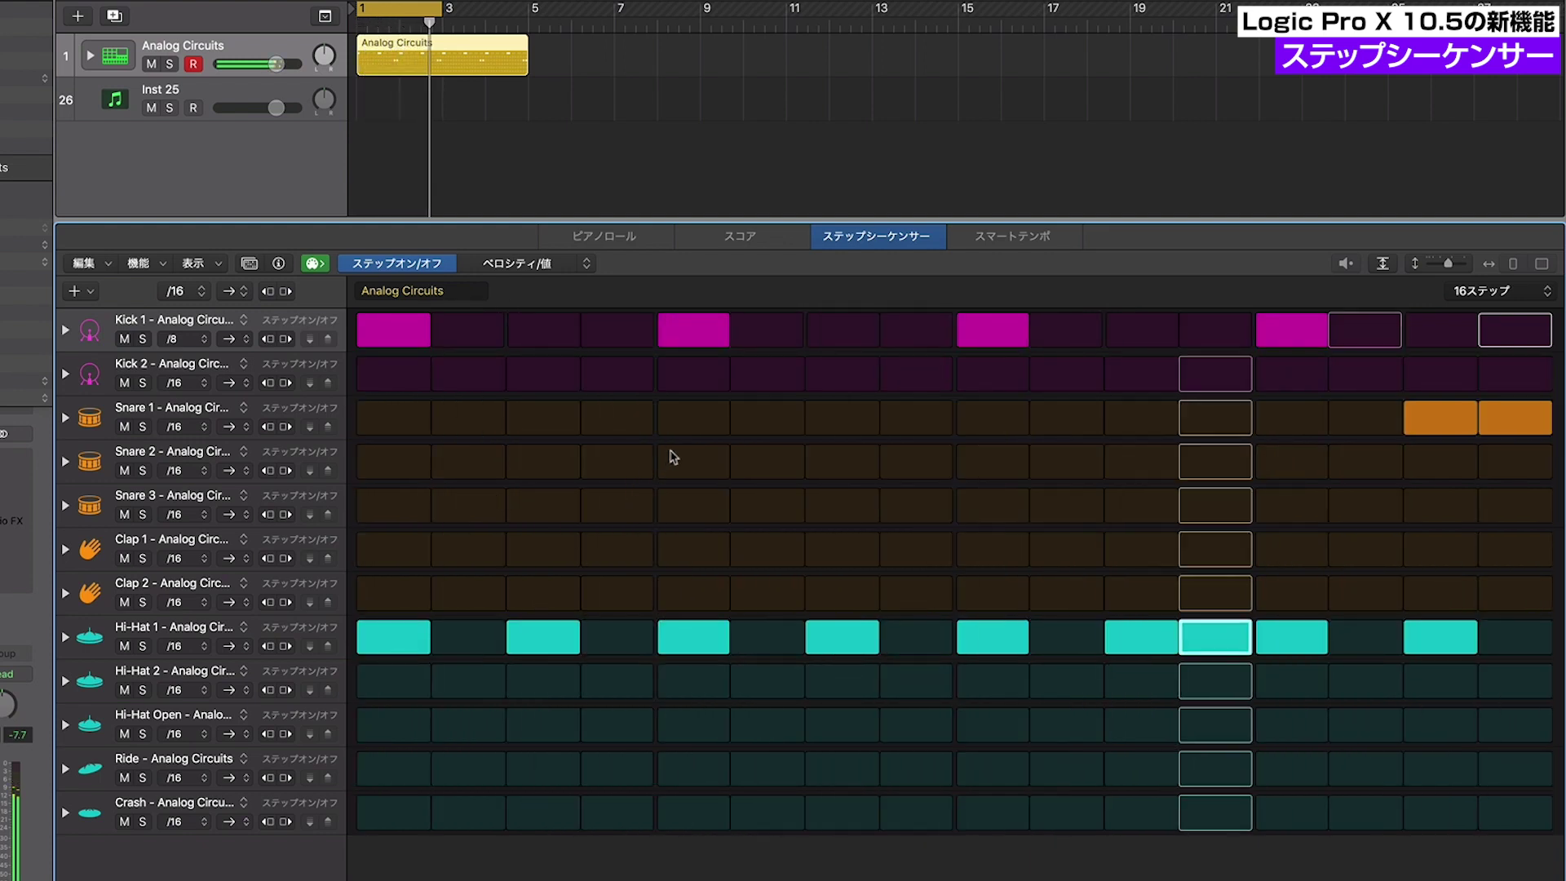
Turn on steps 5 and 13 of the Snare 1 row and turn off its steps 15 and 16
{"action": "left_click", "coordinate": [685, 422]}
{"action": "left_click", "coordinate": [1297, 419]}
{"action": "right_click", "coordinate": [1434, 419]}
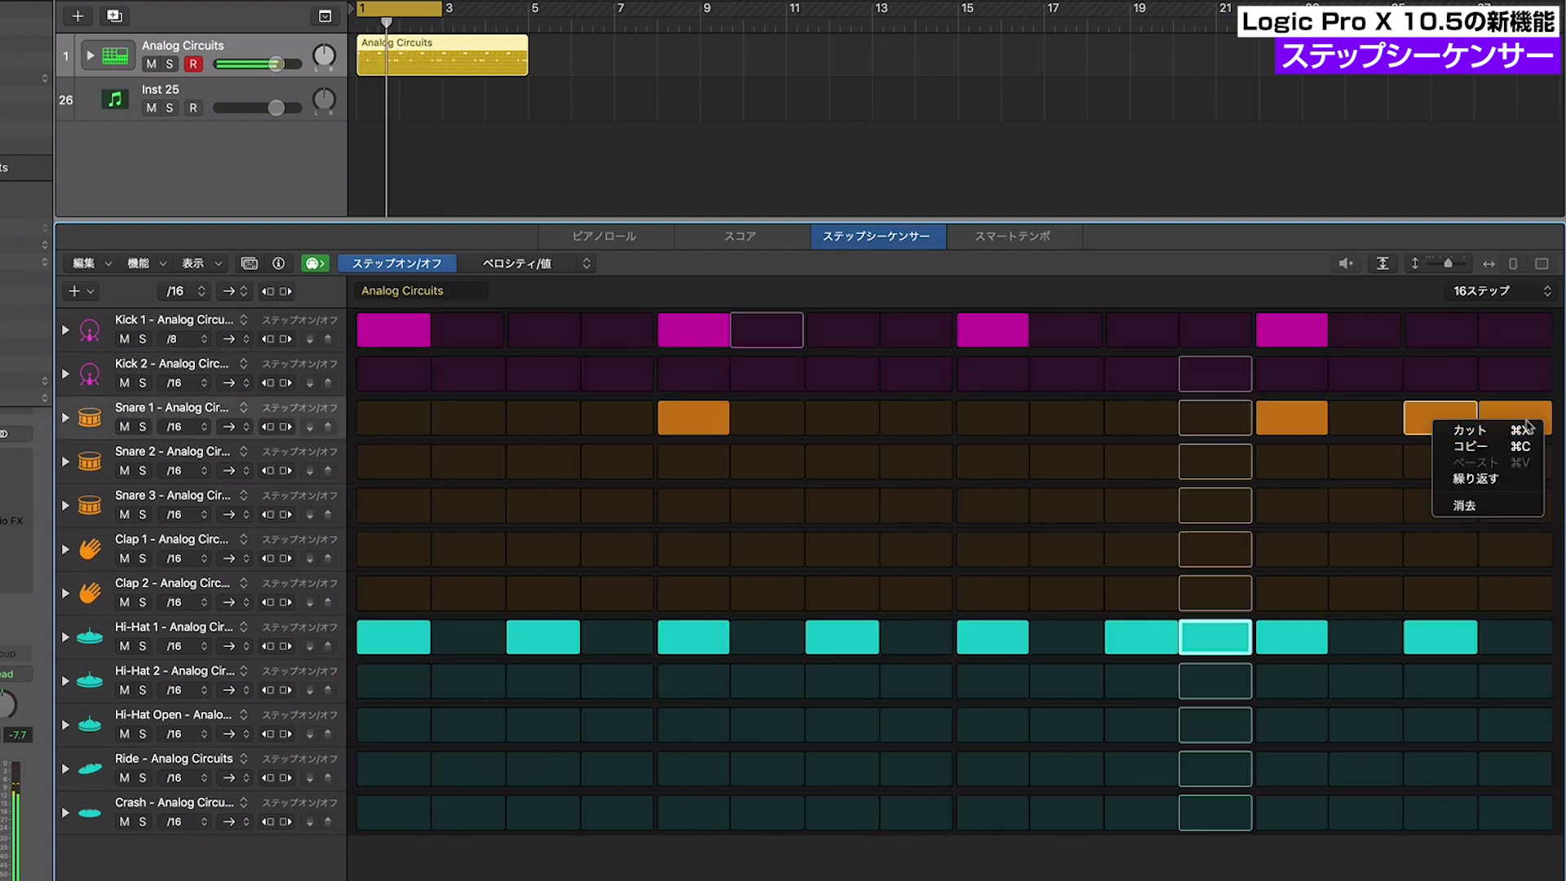
{"action": "left_click", "coordinate": [1527, 423]}
{"action": "left_click", "coordinate": [1527, 423]}
{"action": "left_click_drag", "start_coordinate": [1527, 422], "coordinate": [1440, 421]}
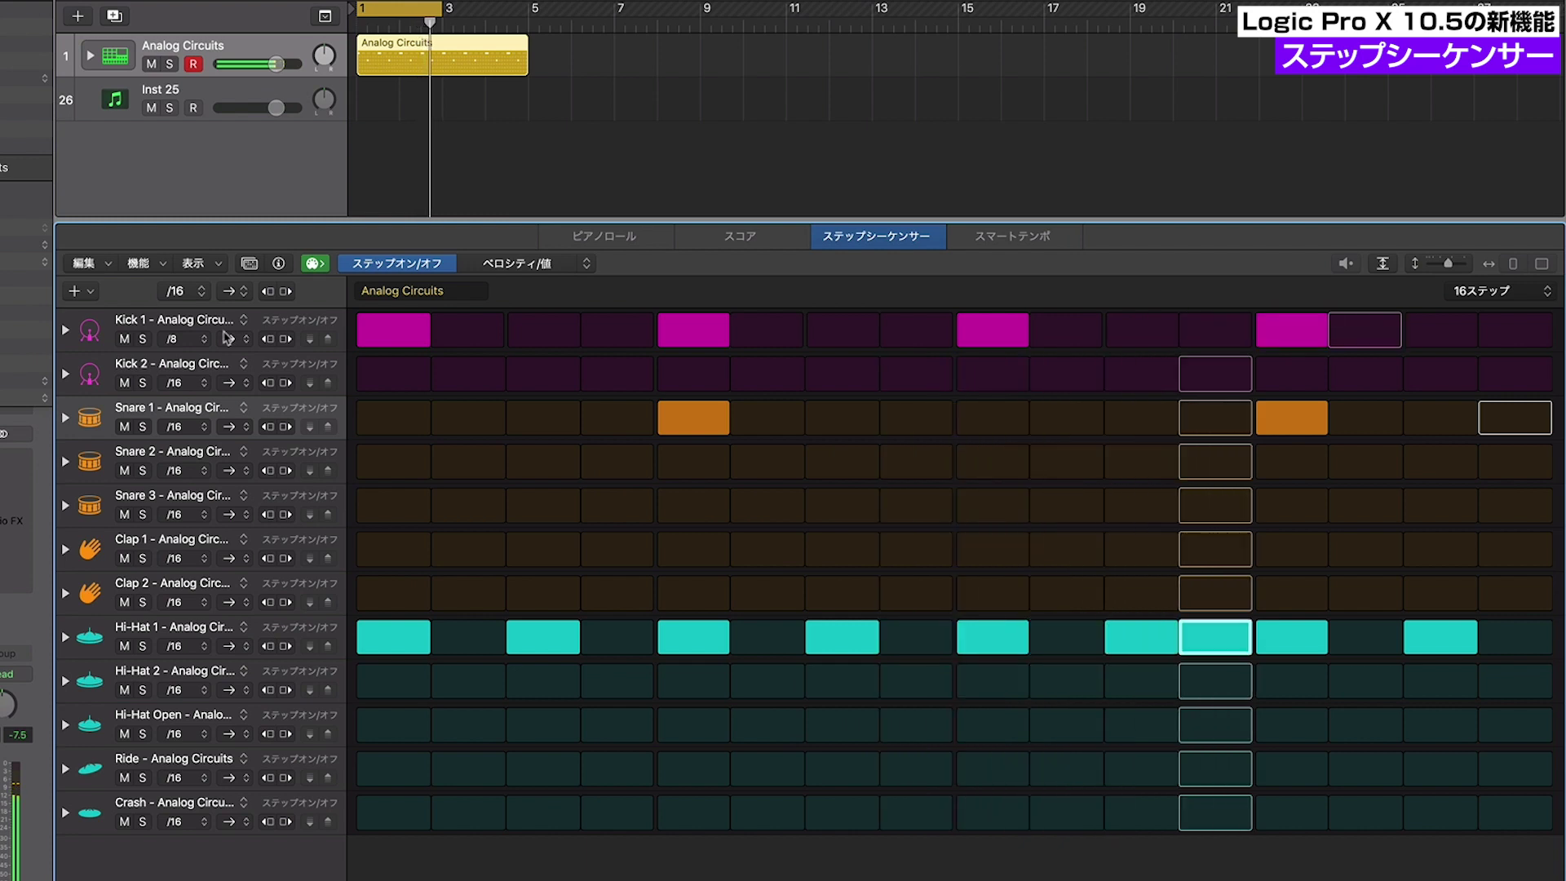
Restore the Kick 1 row's step rate to /16 and set the pattern length to 64 steps
{"action": "key", "text": "super+z"}
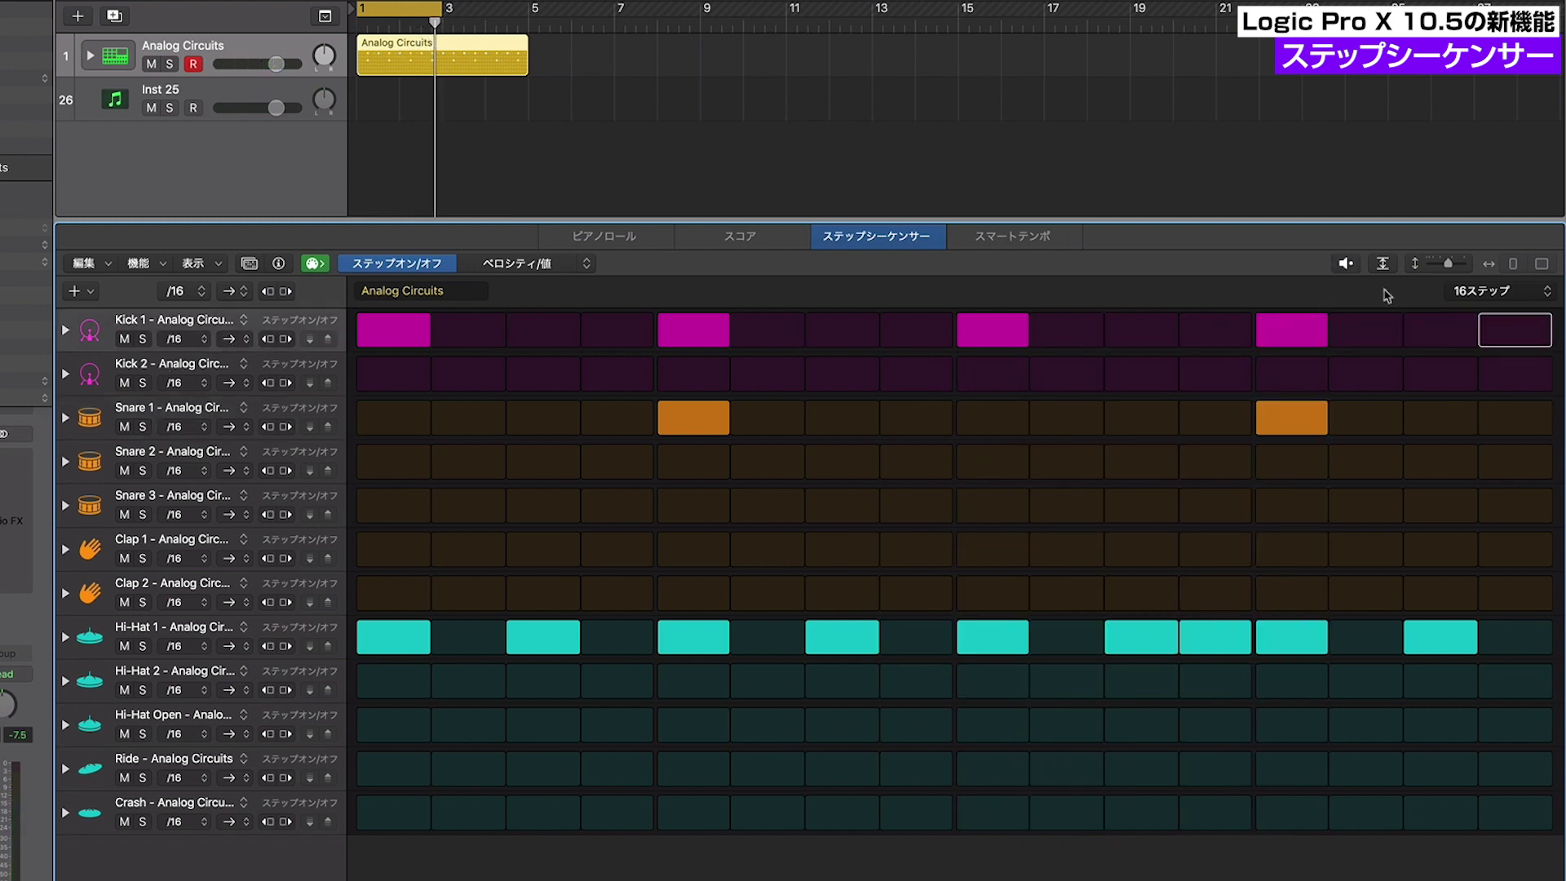
{"action": "left_click", "coordinate": [1454, 294]}
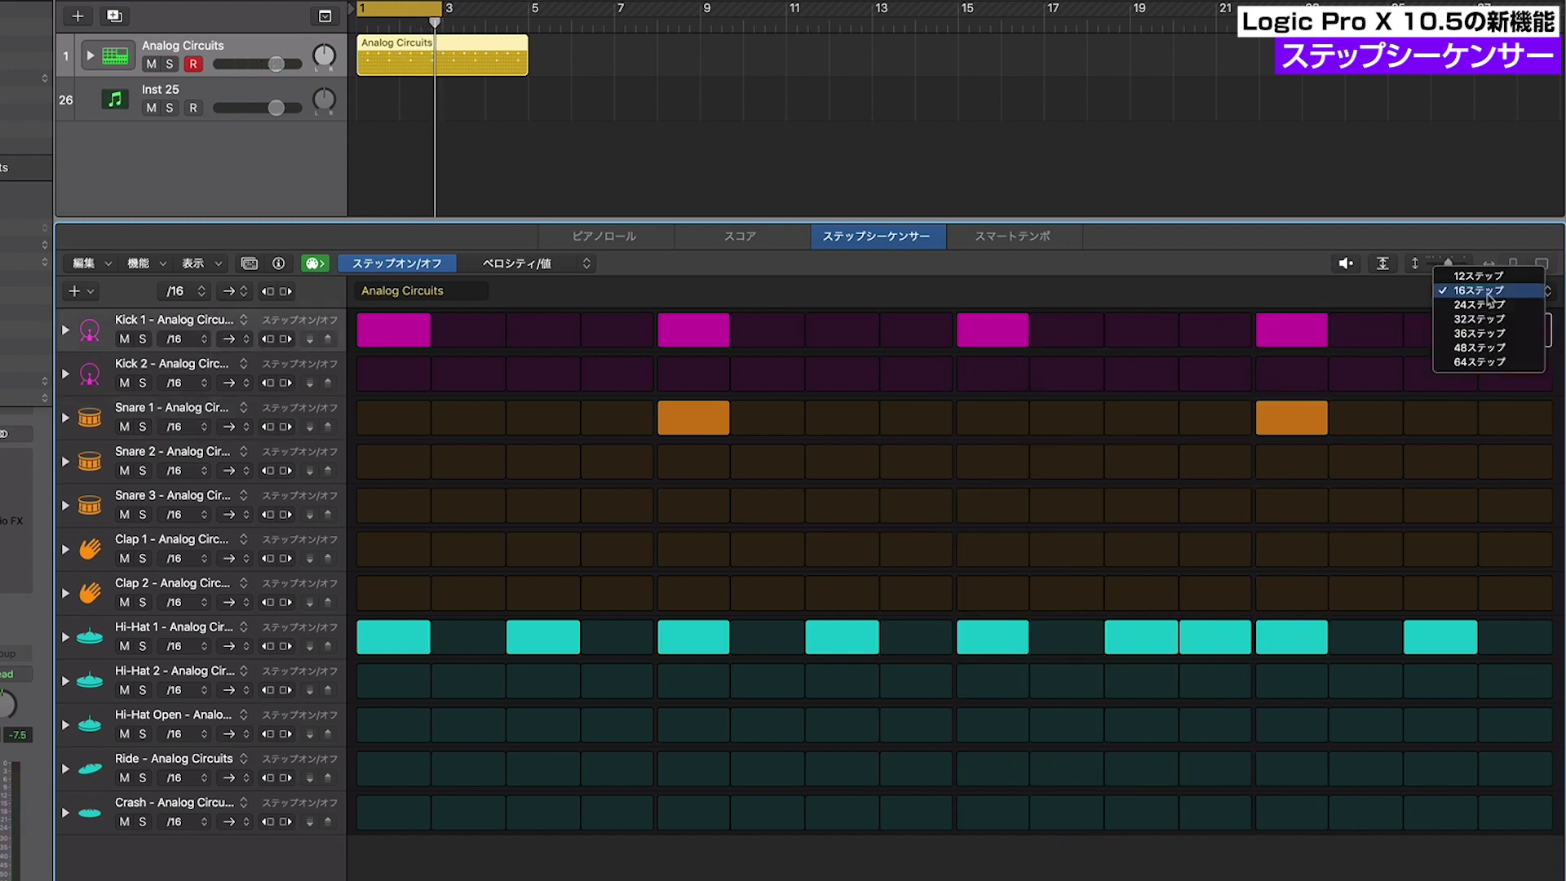
{"action": "left_click", "coordinate": [1489, 363]}
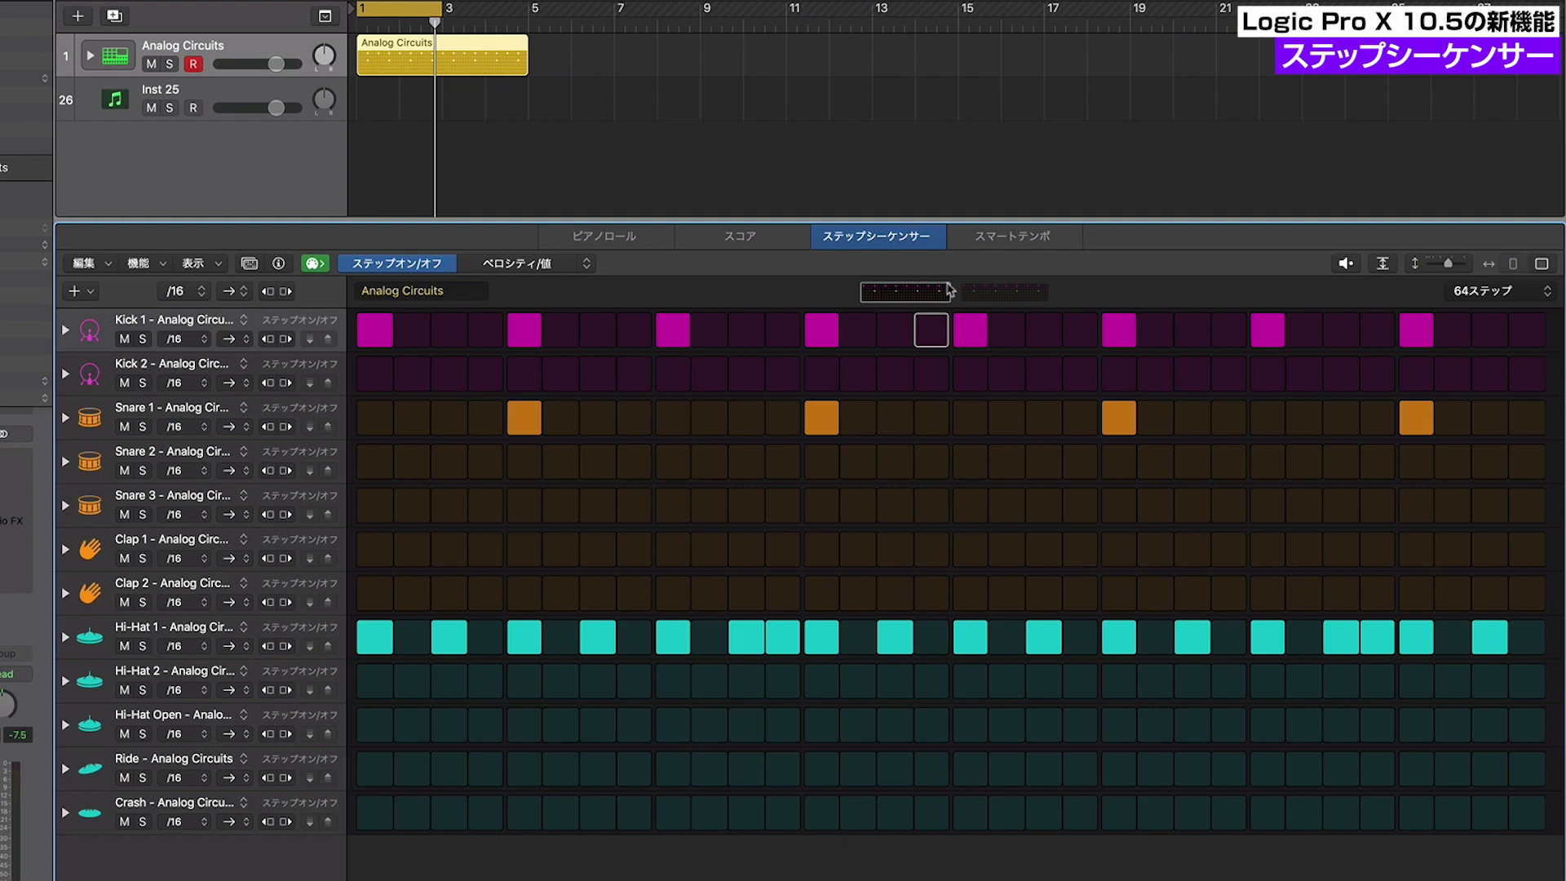
Page through the 64-step pattern at the narrow step width, and view its last page at the wide step width
{"action": "left_click", "coordinate": [1004, 292]}
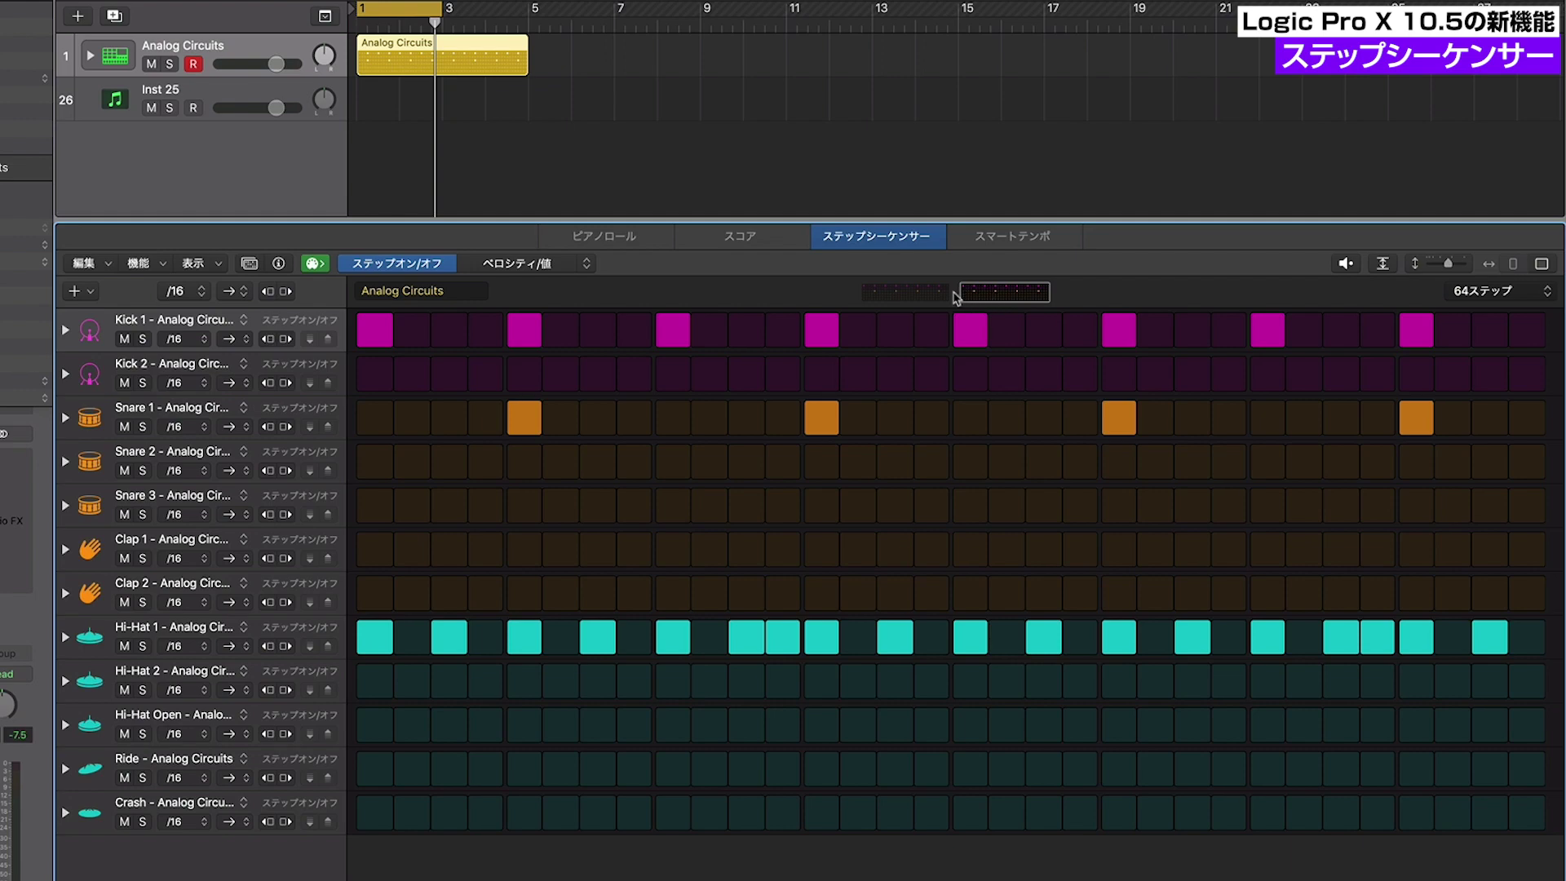
{"action": "left_click", "coordinate": [909, 292]}
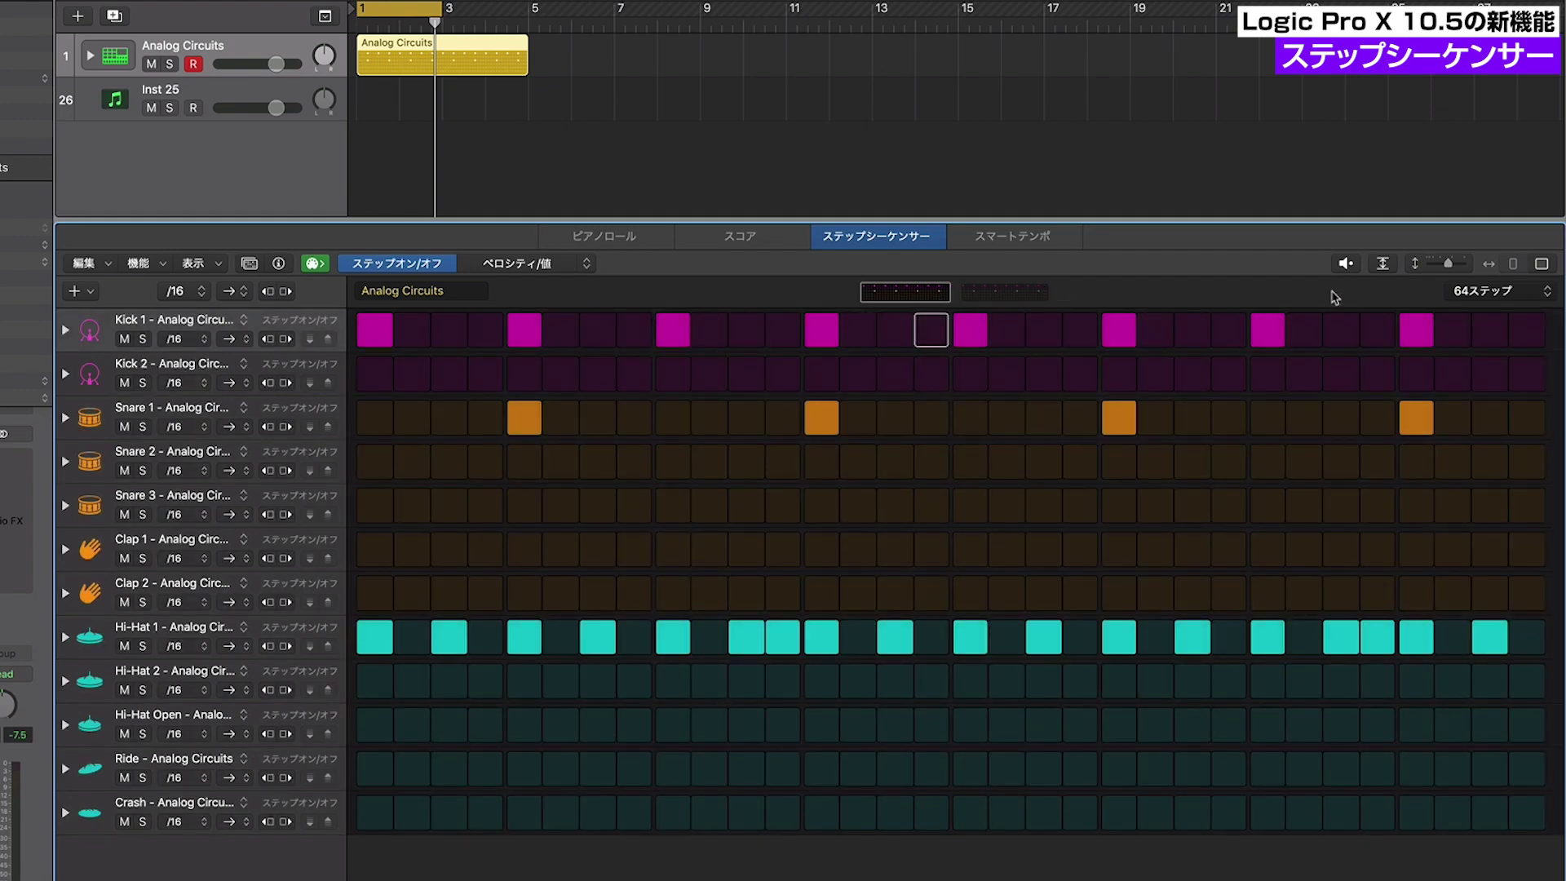
{"action": "left_click", "coordinate": [1538, 264]}
{"action": "left_click", "coordinate": [1542, 265]}
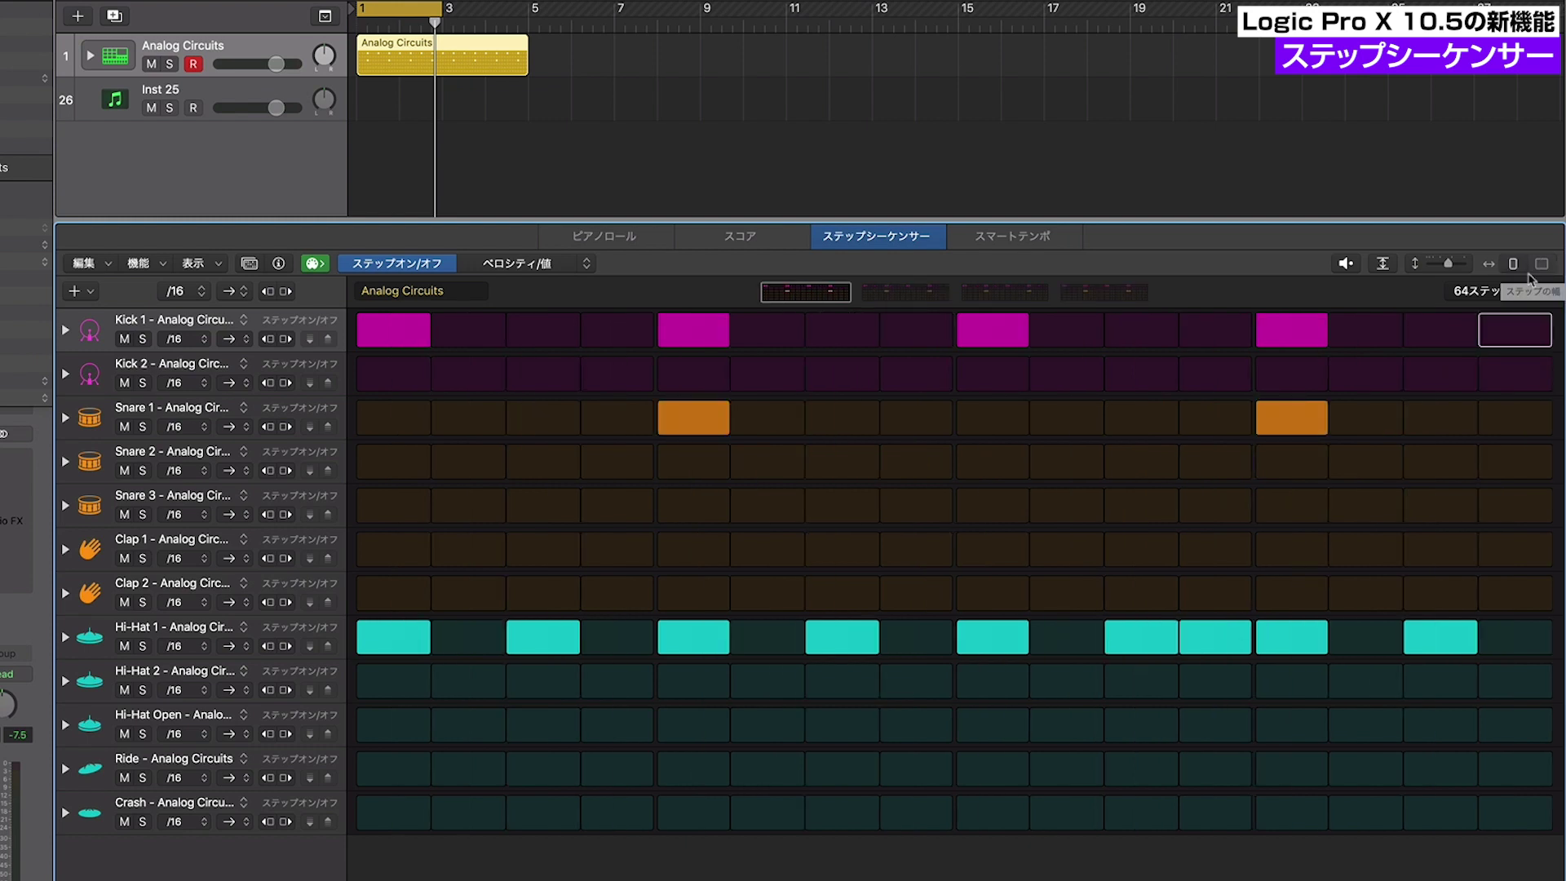
{"action": "left_click", "coordinate": [1095, 294]}
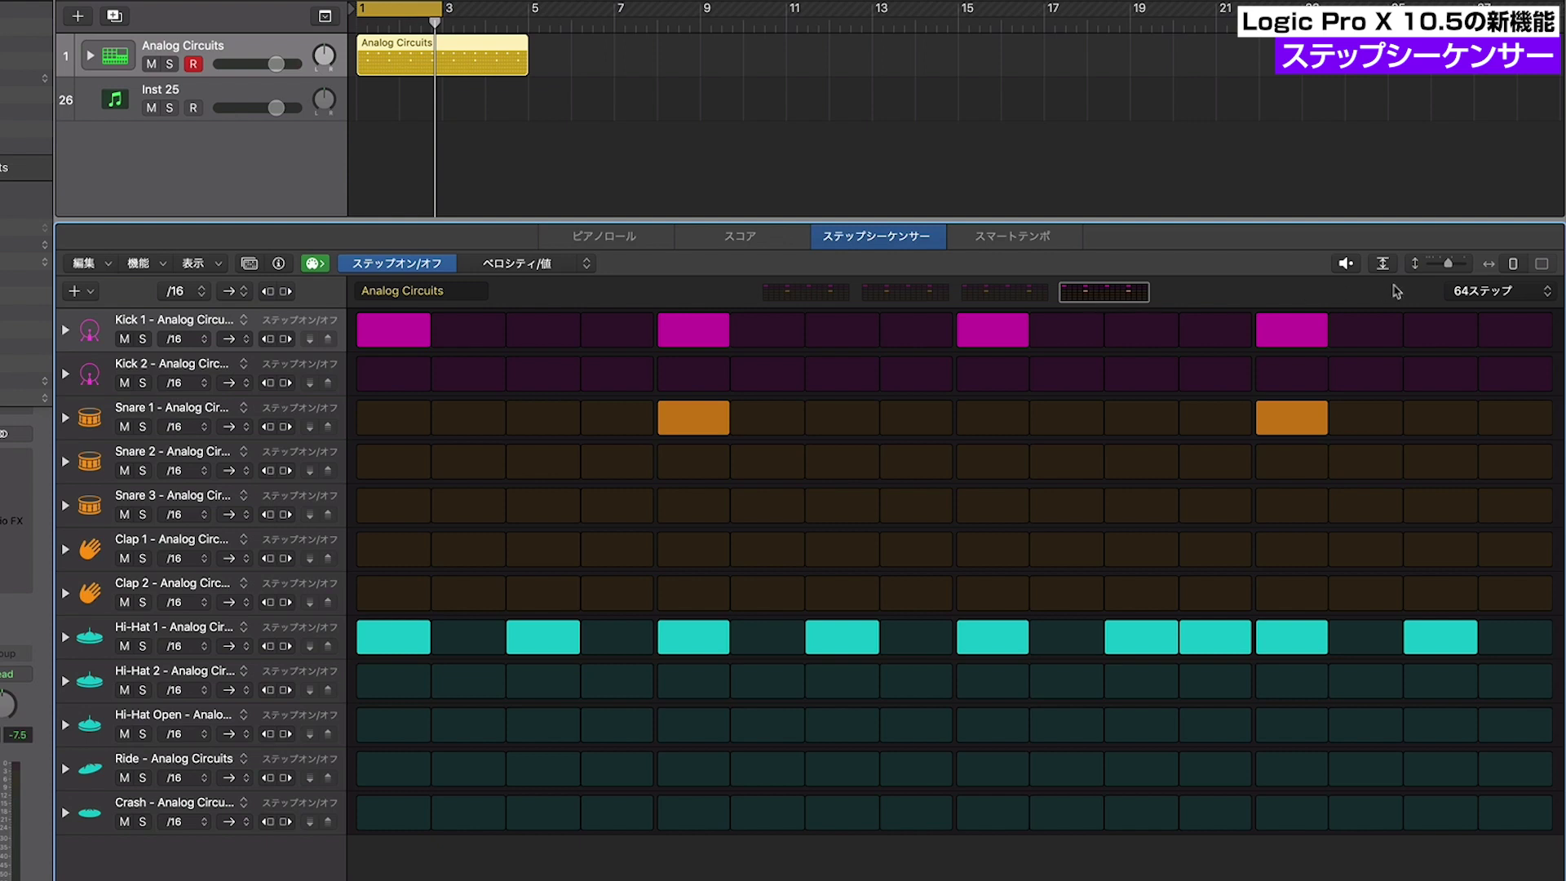
Set the pattern length back to 16 steps and start playback
{"action": "left_click", "coordinate": [1473, 292]}
{"action": "left_click", "coordinate": [1480, 220]}
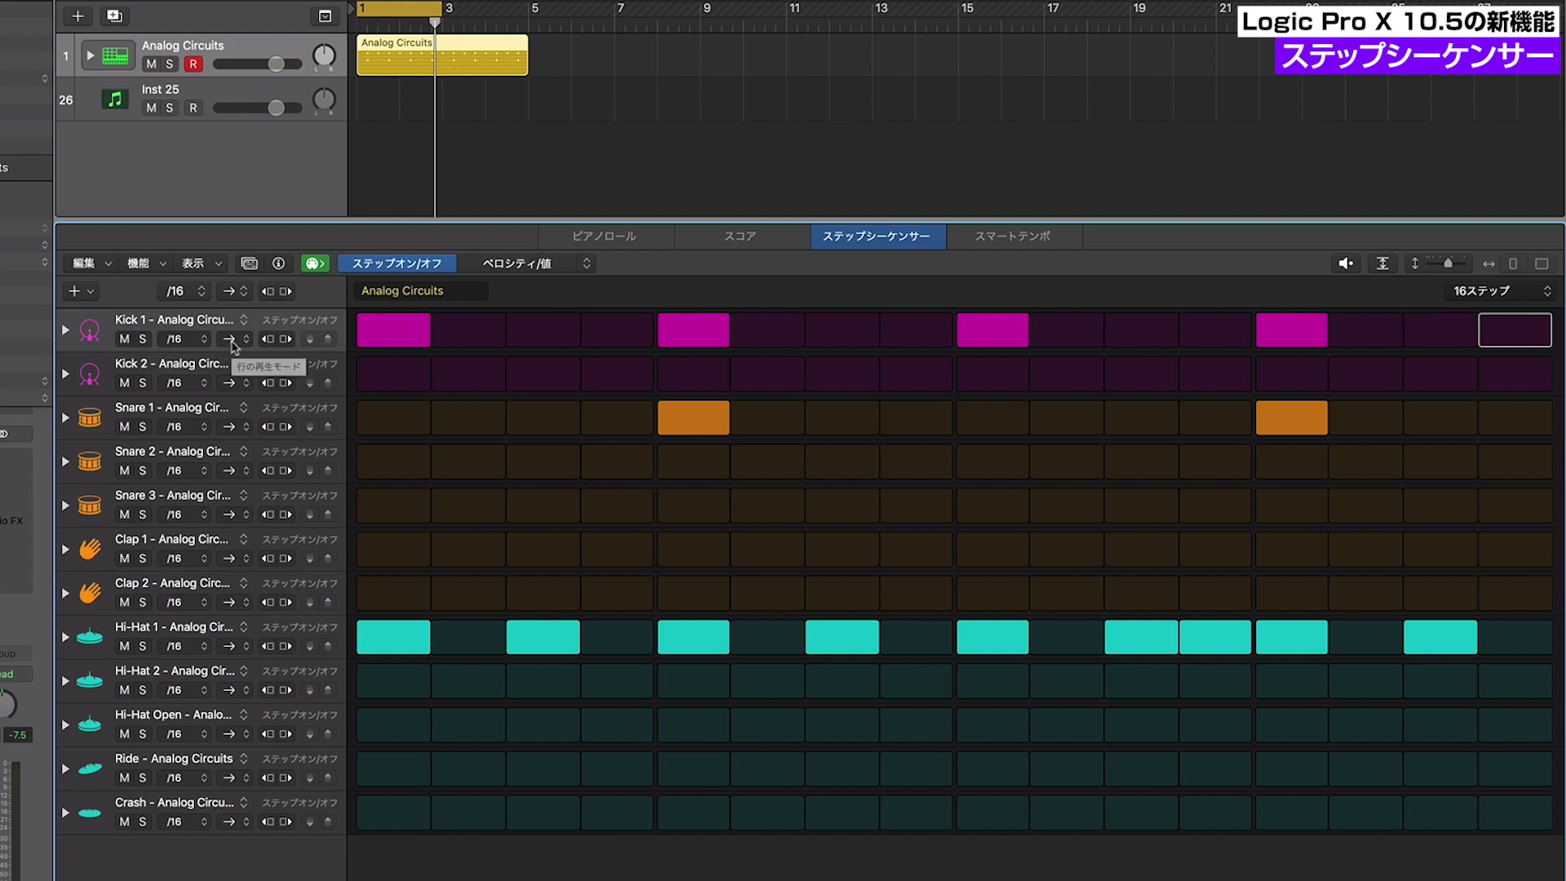
{"action": "key", "text": "space"}
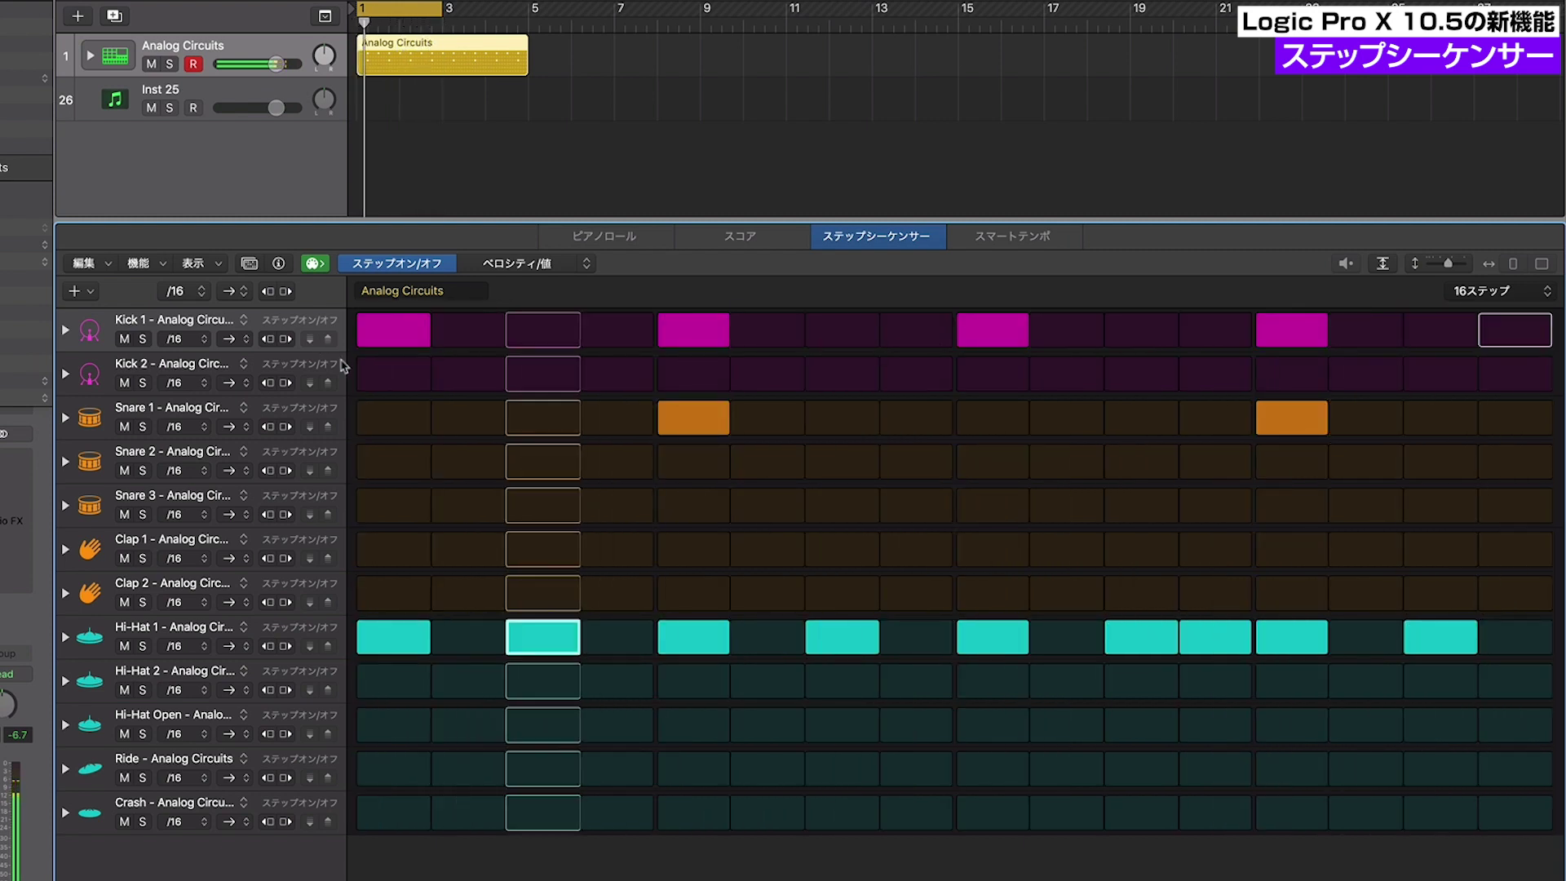
Turn on steps 3, 7 and 8 of the Kick 1 row
{"action": "left_click", "coordinate": [239, 341]}
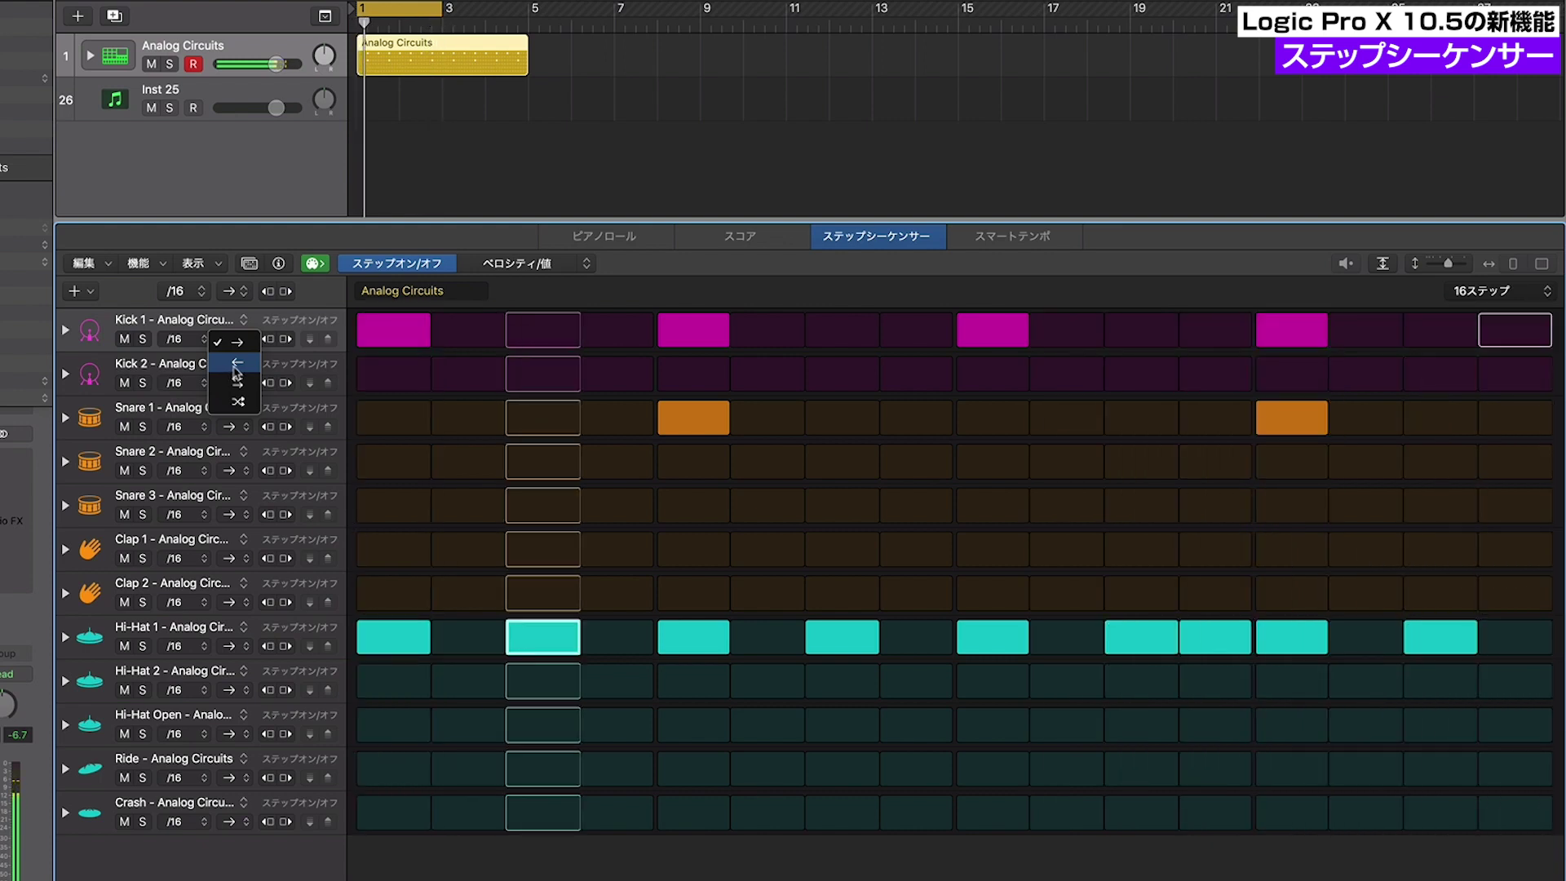
{"action": "left_click", "coordinate": [545, 336]}
{"action": "left_click", "coordinate": [545, 334]}
{"action": "left_click", "coordinate": [817, 337]}
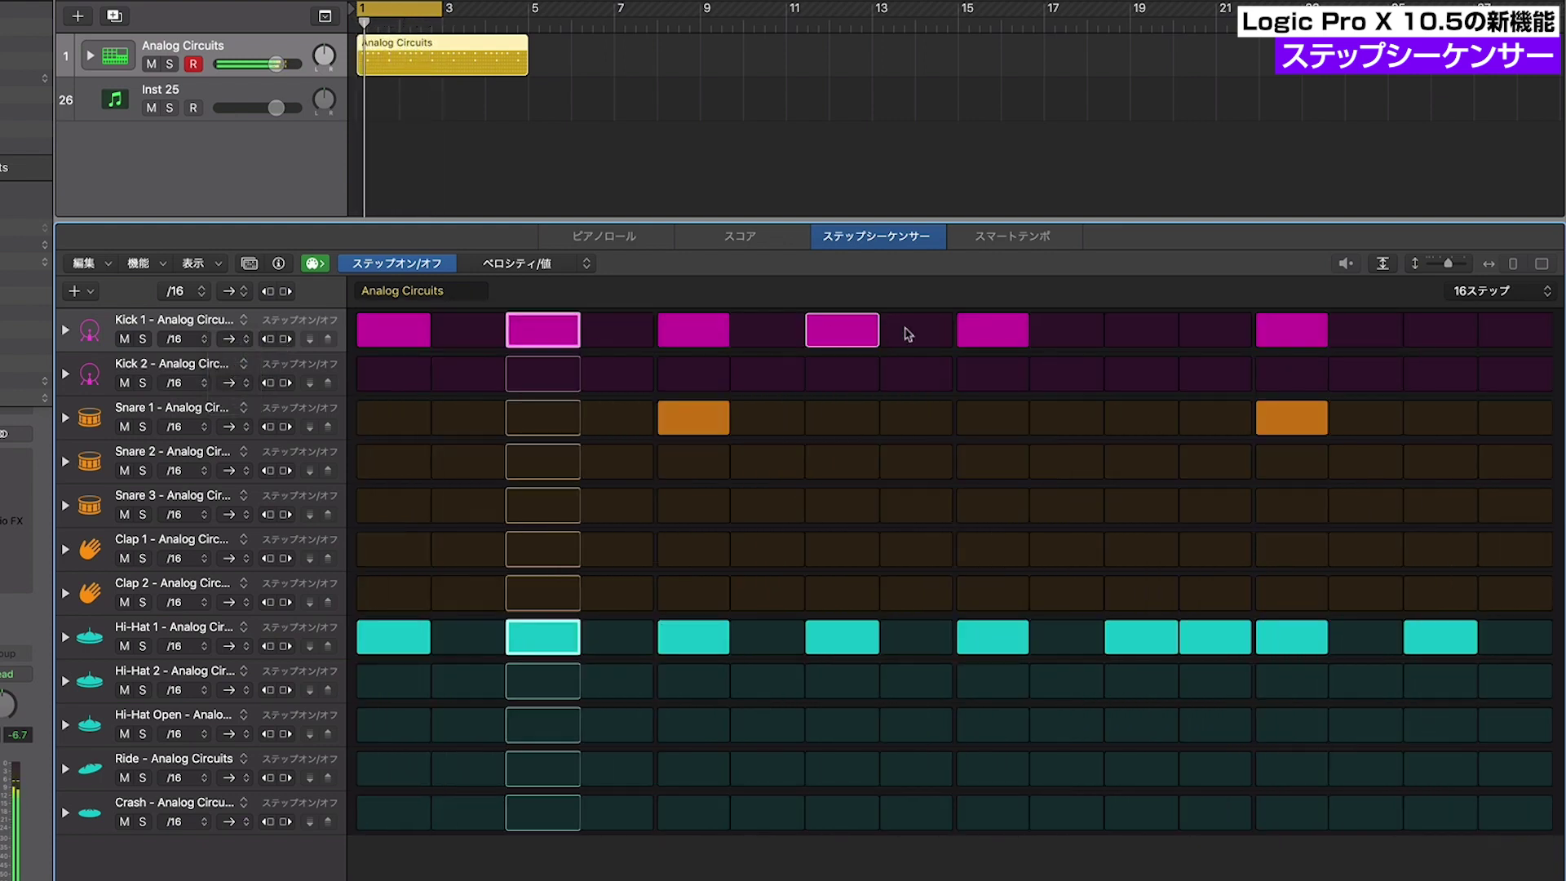
{"action": "left_click", "coordinate": [903, 335]}
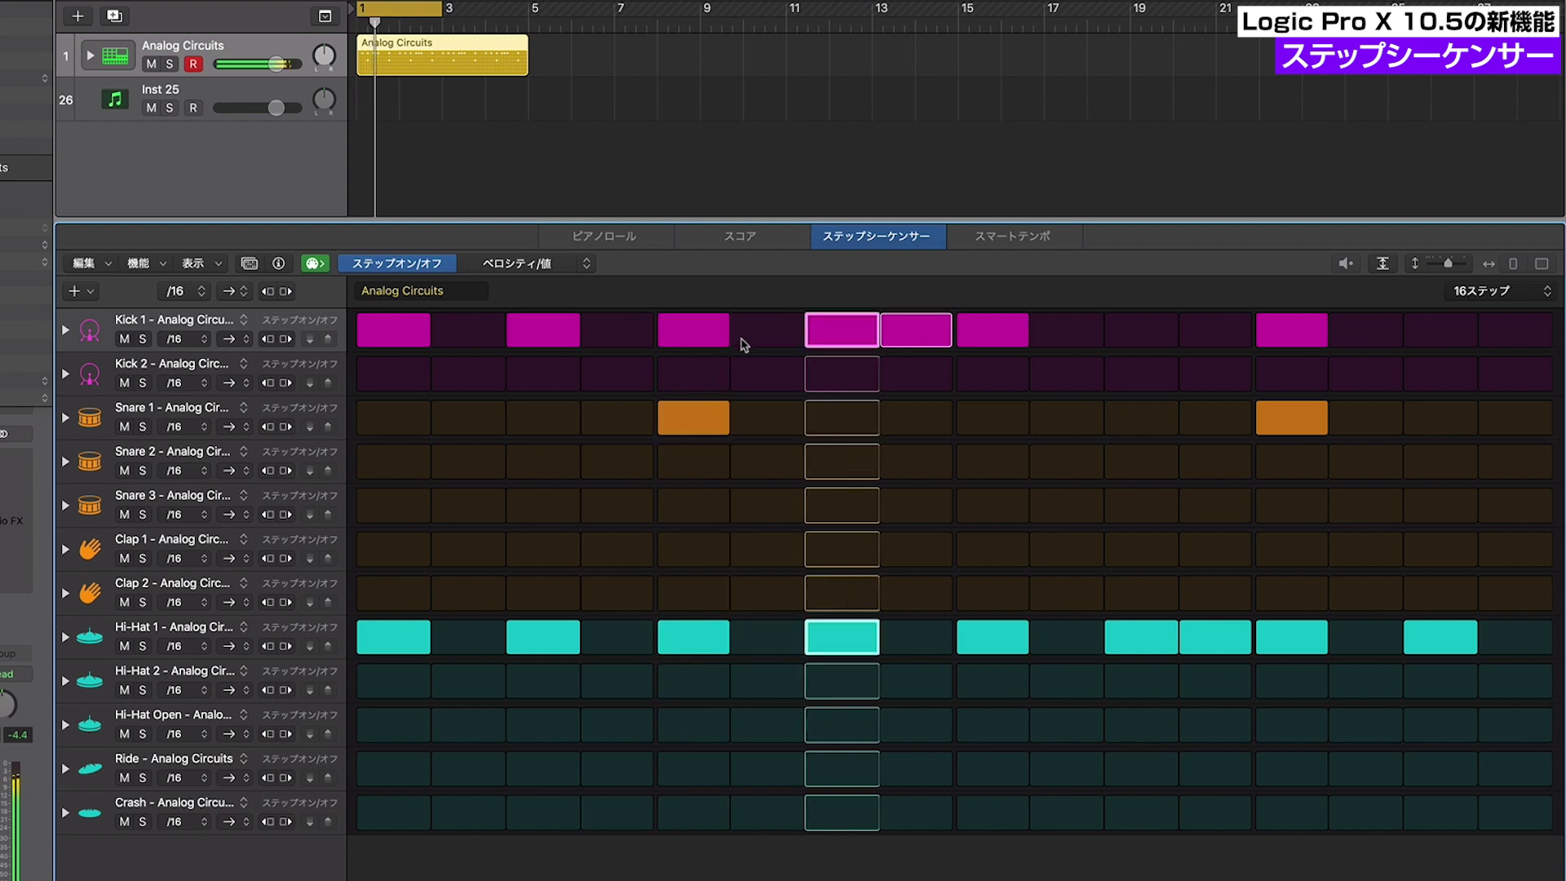
Try the backward and back-and-forth playback modes on the Kick 1 row, and return it to forward playback
{"action": "left_click", "coordinate": [231, 340]}
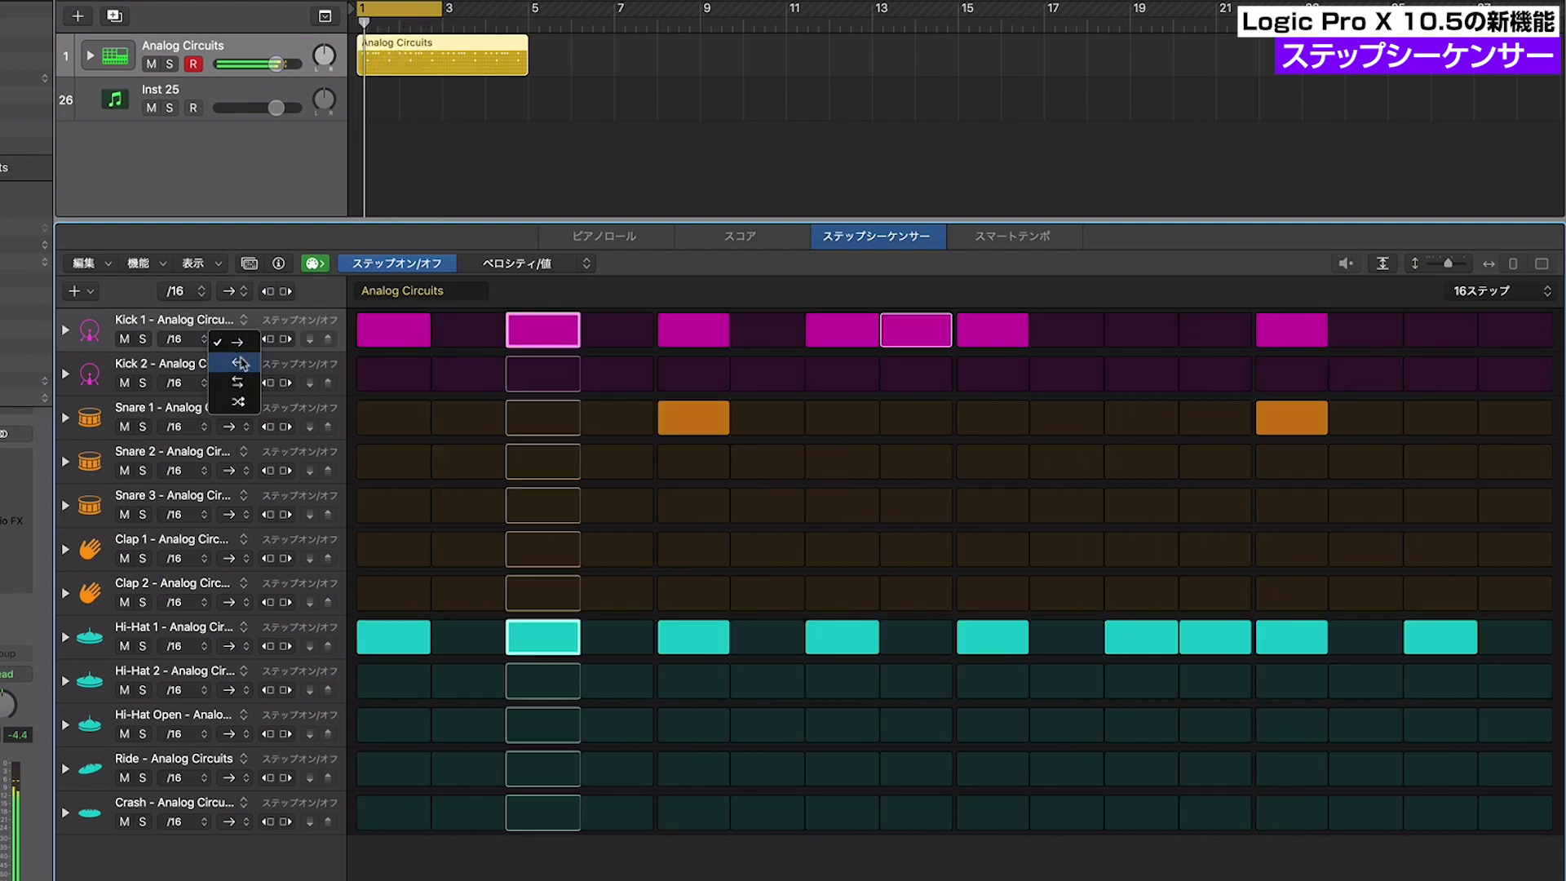
{"action": "left_click", "coordinate": [241, 360]}
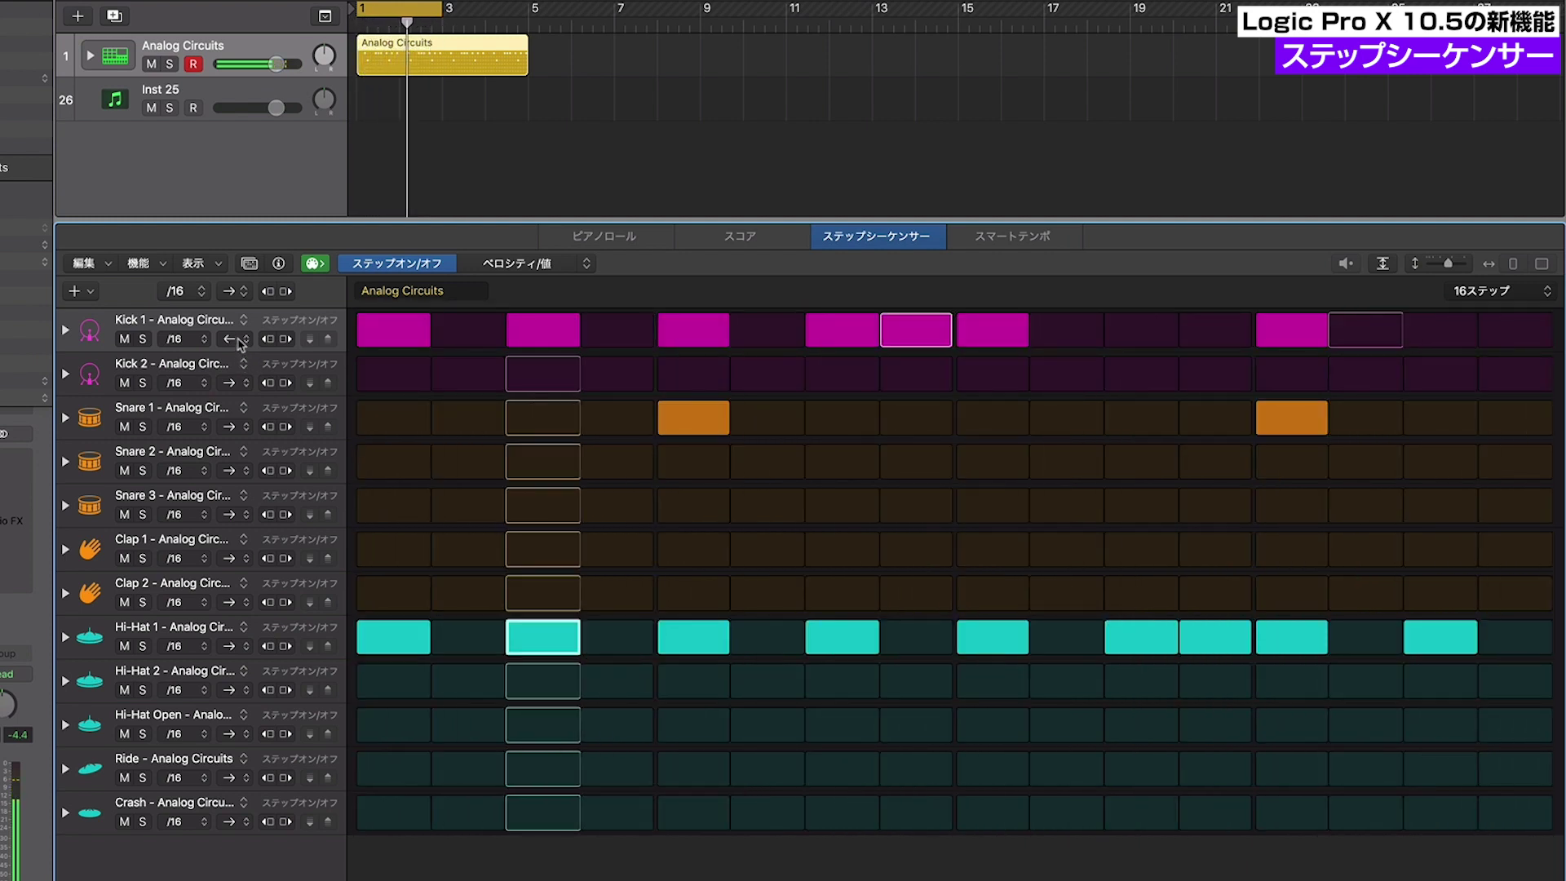
{"action": "left_click", "coordinate": [241, 344]}
{"action": "left_click", "coordinate": [241, 364]}
{"action": "left_click", "coordinate": [231, 338]}
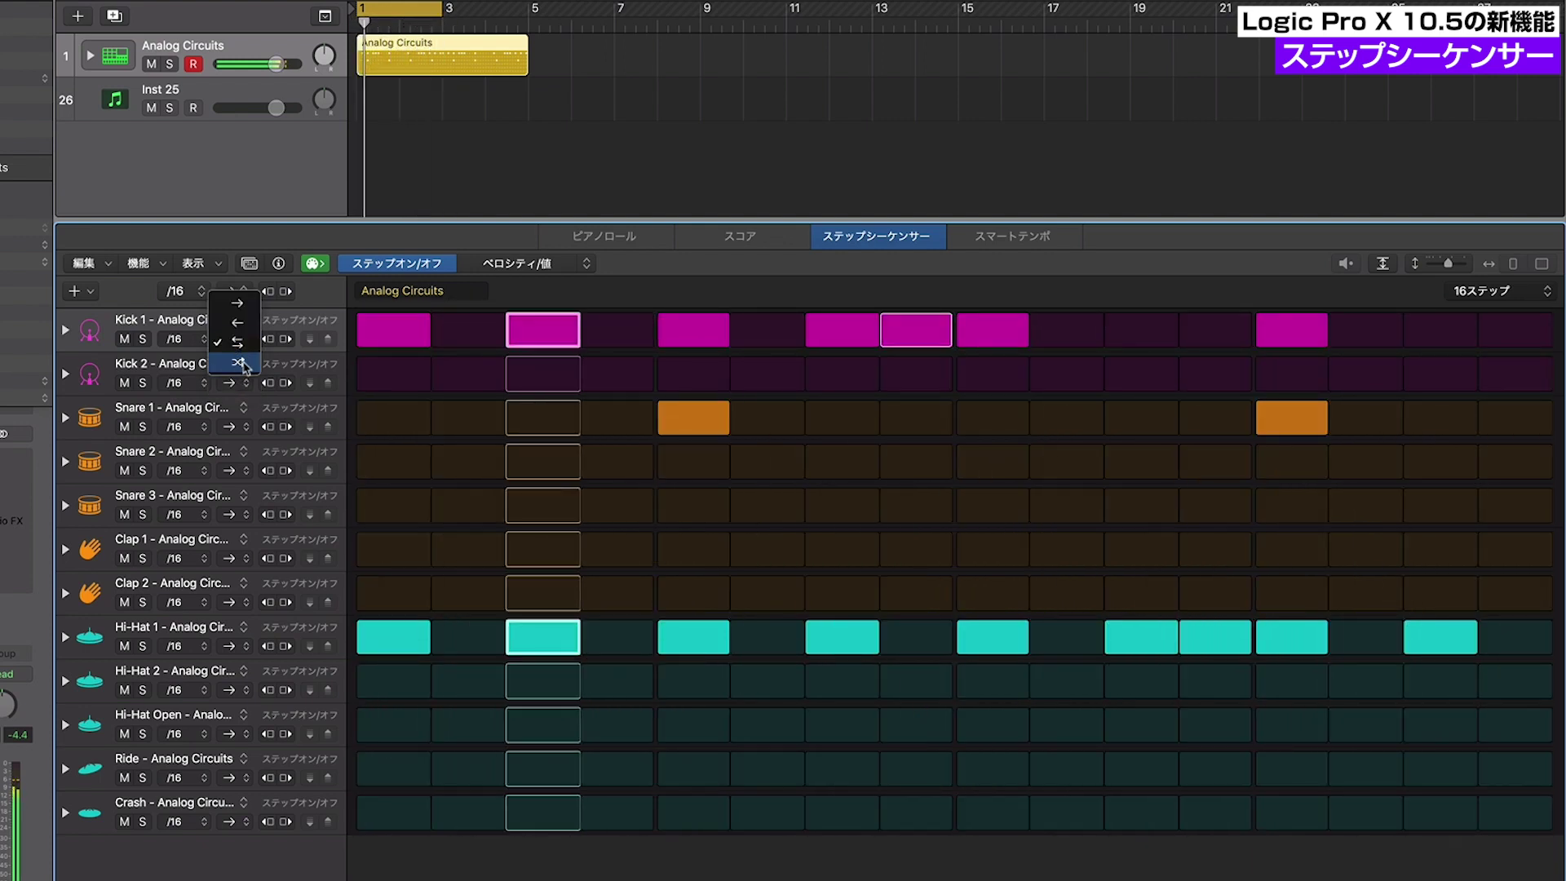
{"action": "left_click", "coordinate": [149, 329]}
{"action": "key", "text": "space"}
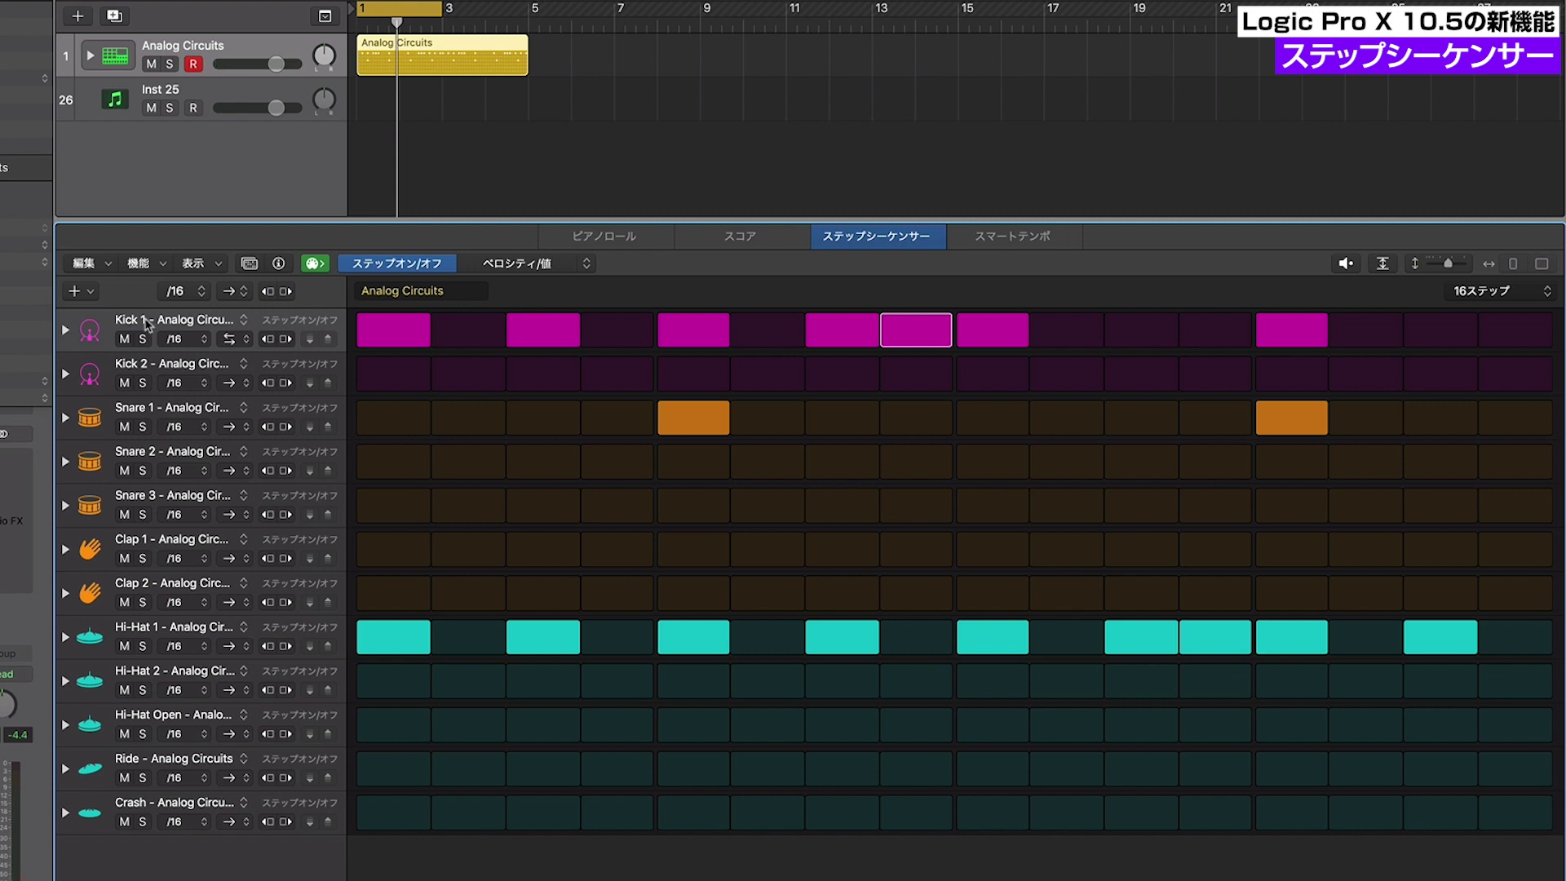
{"action": "key", "text": "super+z"}
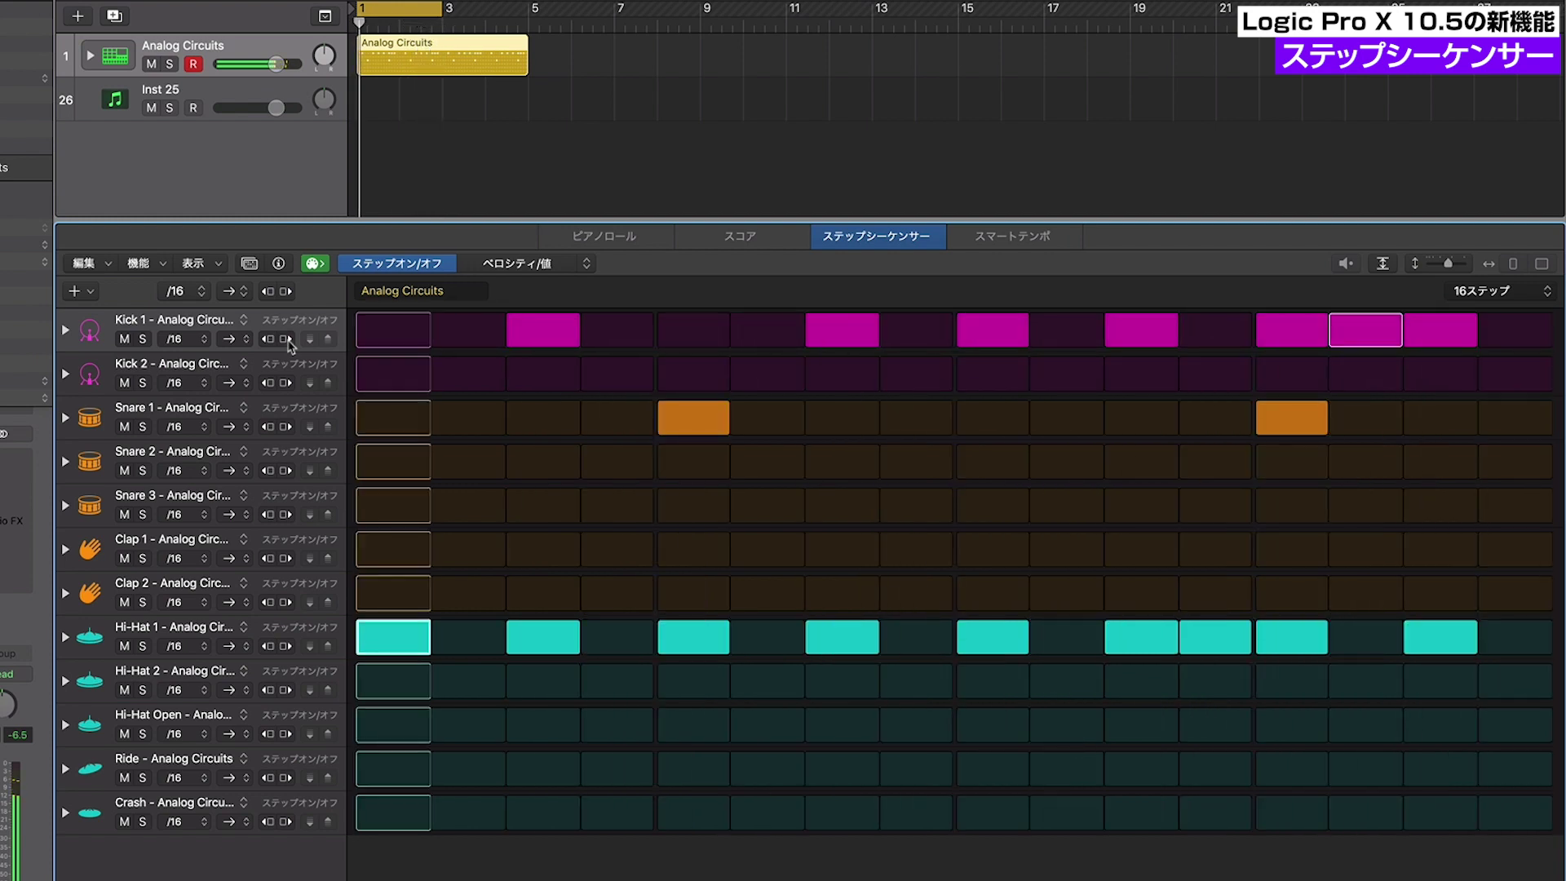
Rotate the Kick 1 row's pattern six steps to the left and stop playback
{"action": "left_click", "coordinate": [269, 339]}
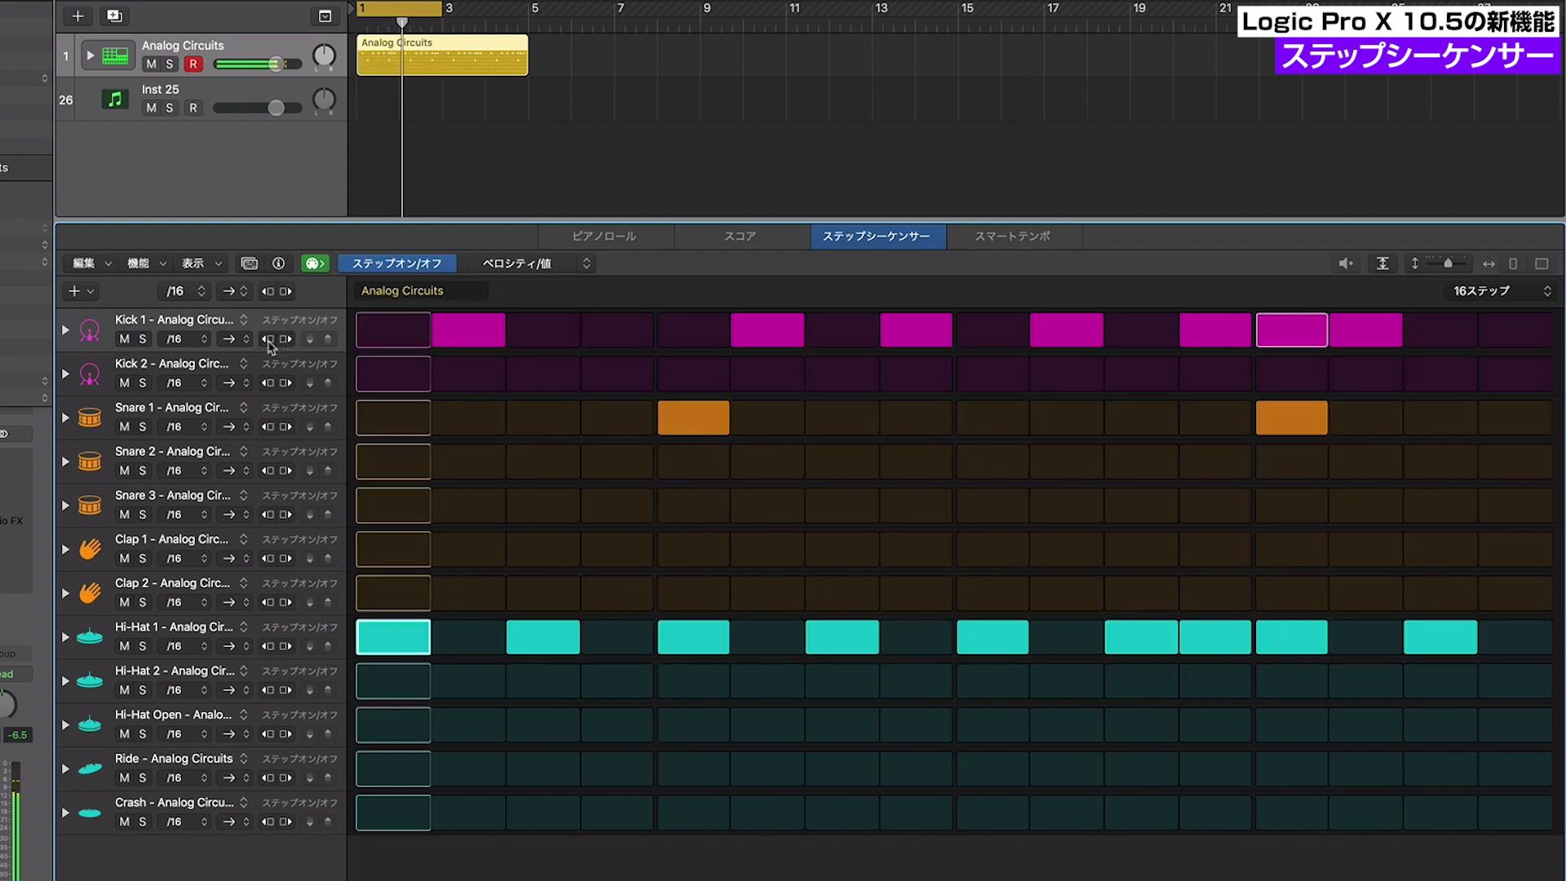
{"action": "left_click", "coordinate": [269, 339]}
{"action": "left_click", "coordinate": [268, 339]}
{"action": "left_click", "coordinate": [268, 339]}
{"action": "left_click", "coordinate": [268, 339]}
{"action": "left_click", "coordinate": [268, 339]}
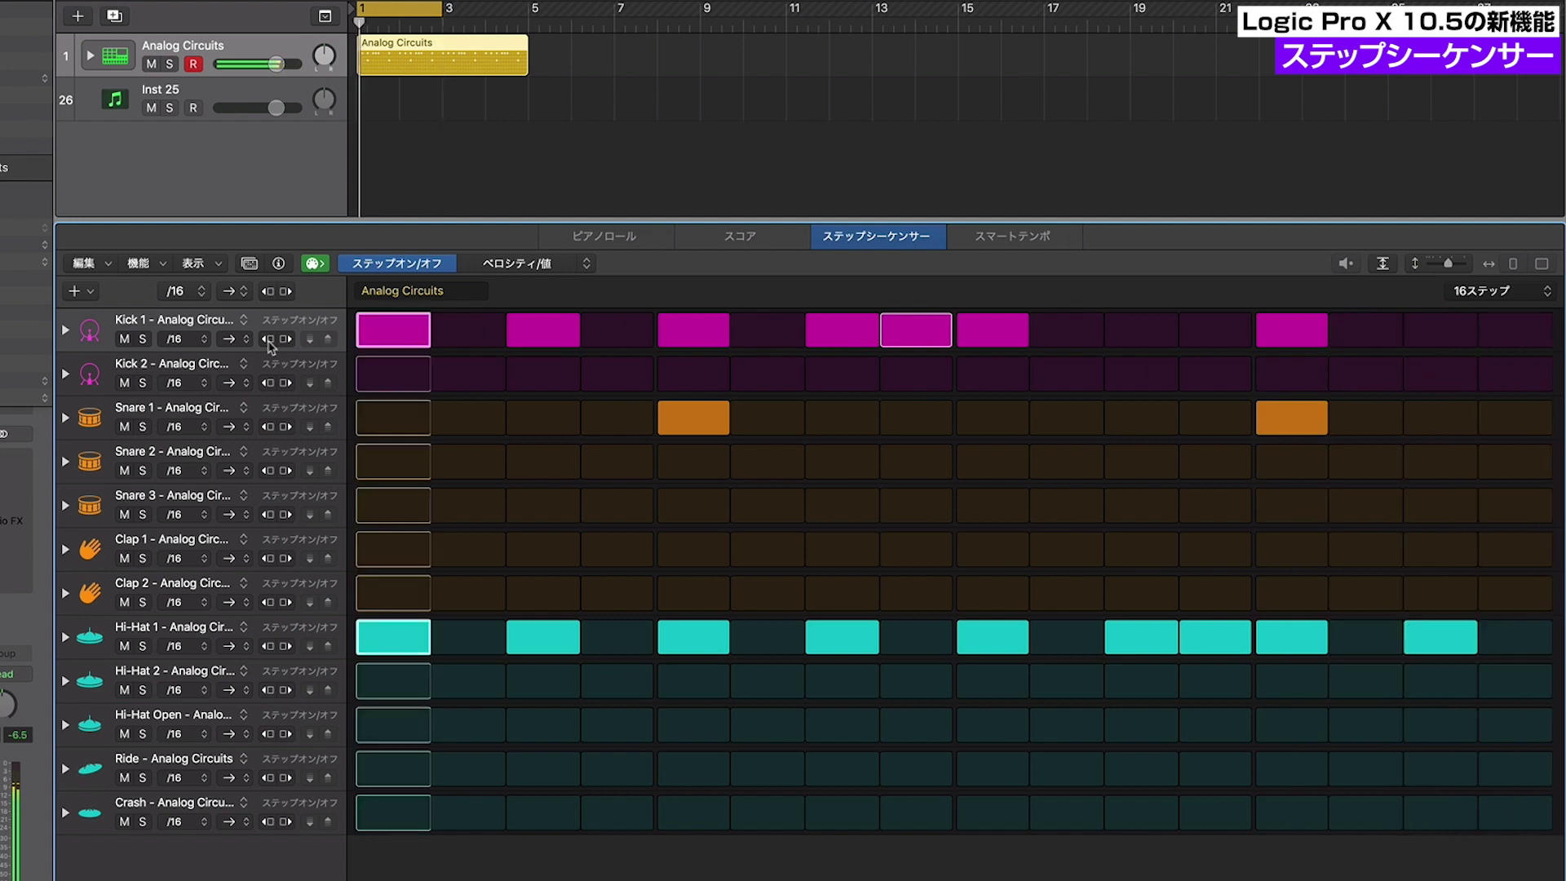
{"action": "key", "text": "space"}
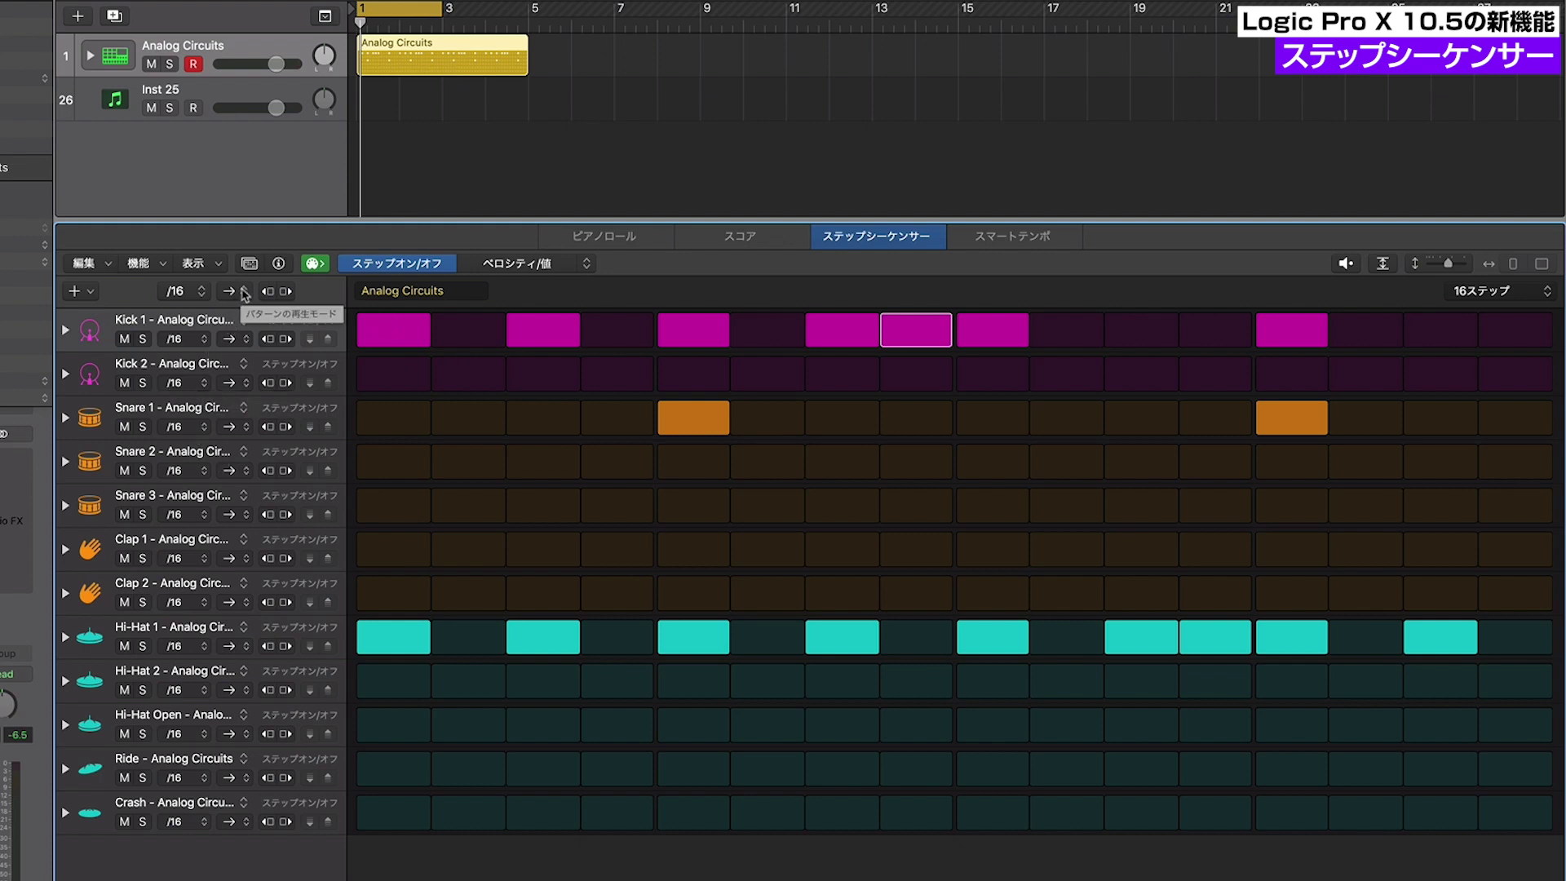
Turn on step 3 of the Kick 1 row, toggling step 1 off and back on
{"action": "left_click", "coordinate": [245, 292]}
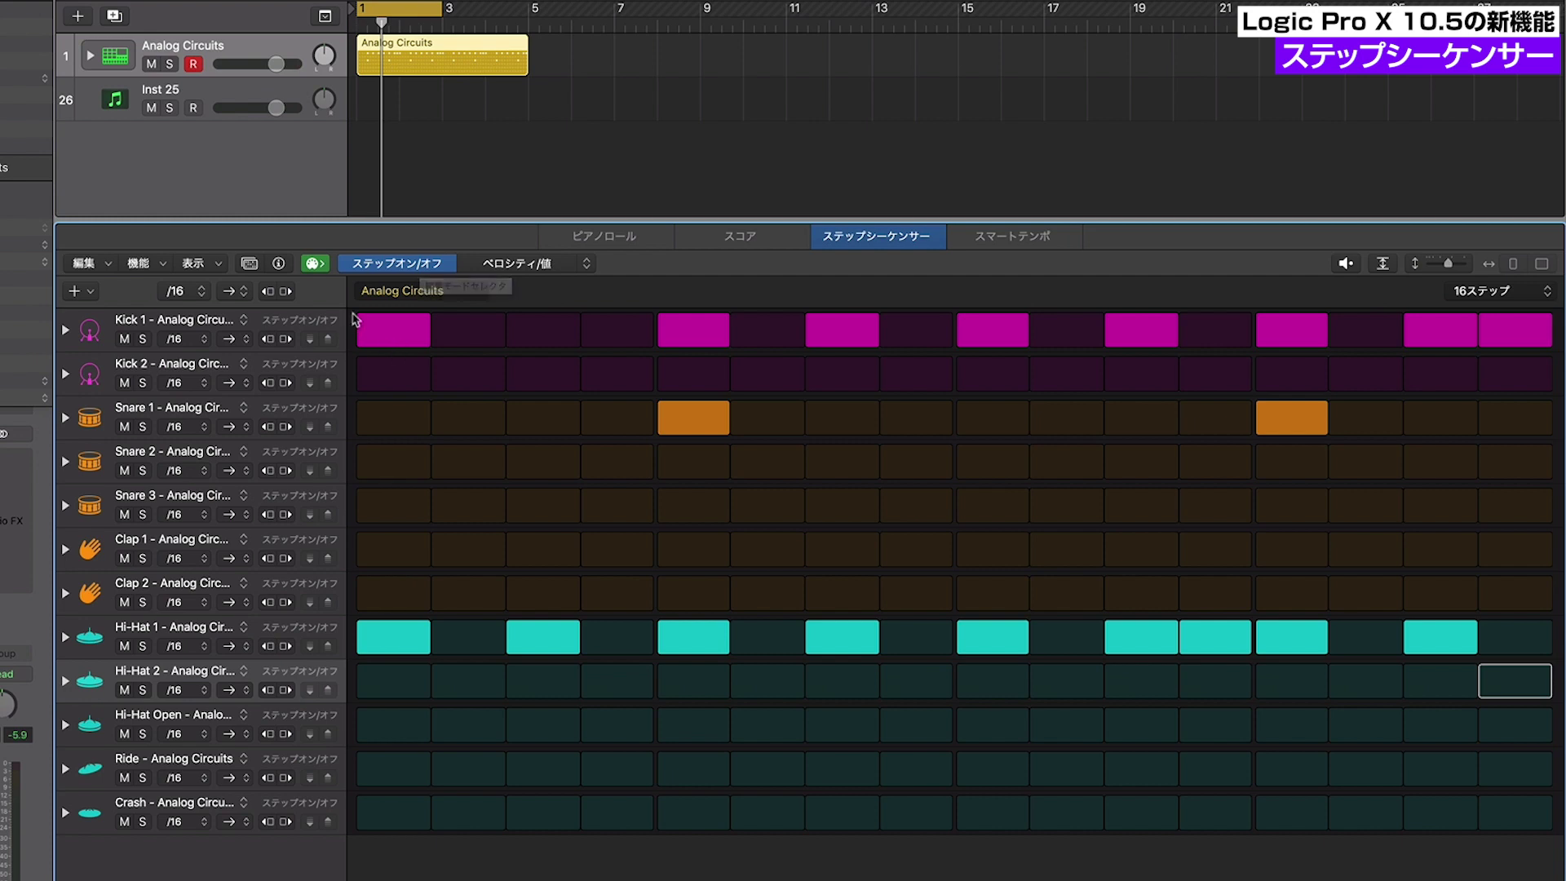
{"action": "left_click", "coordinate": [418, 332]}
{"action": "left_click", "coordinate": [541, 332]}
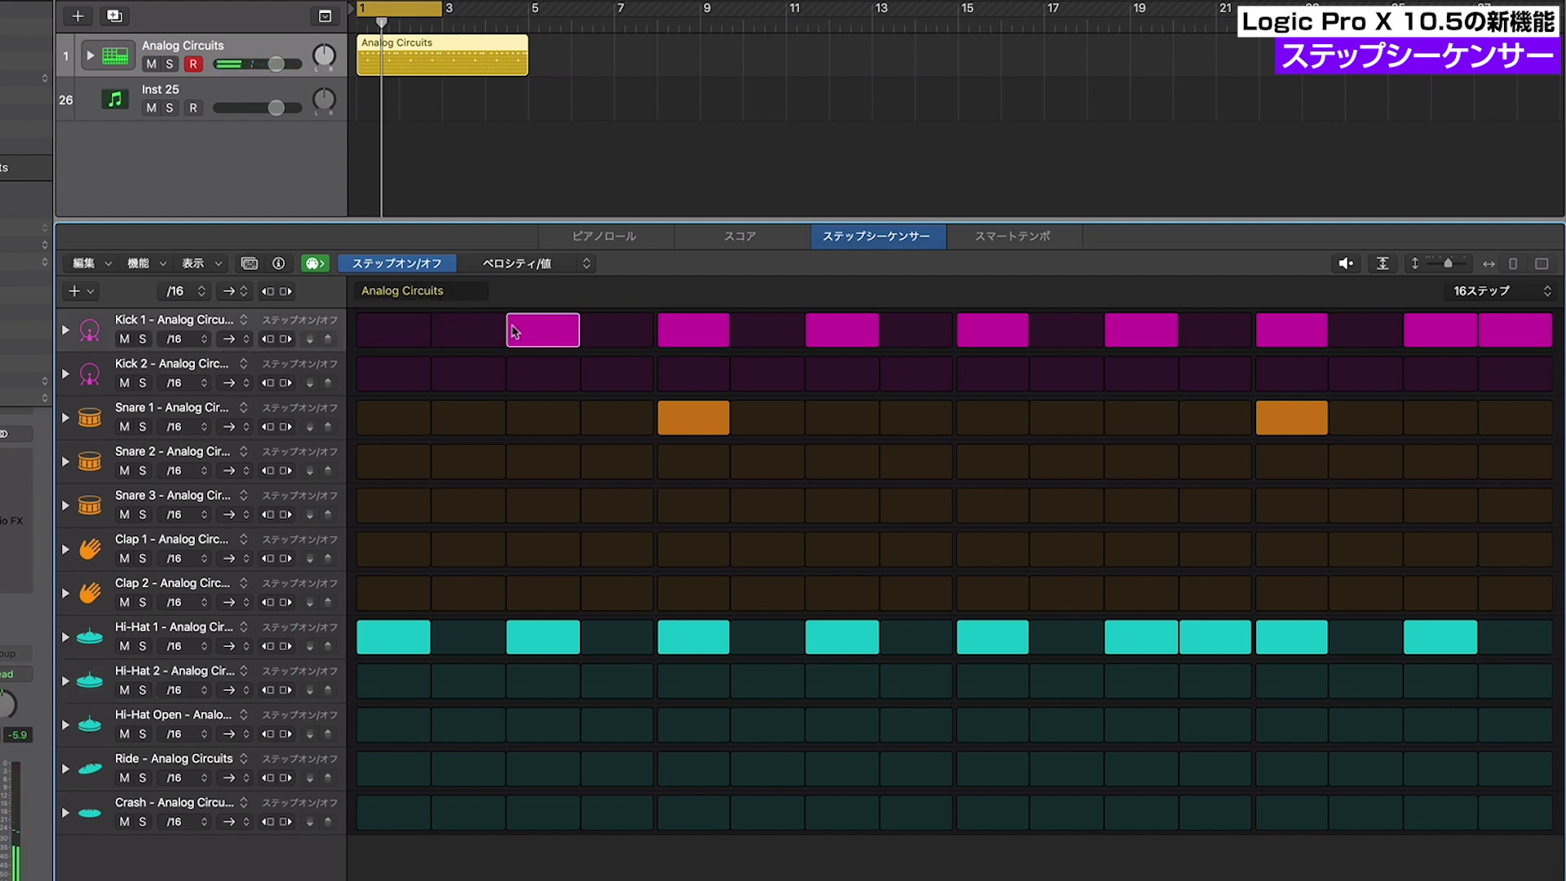
{"action": "left_click", "coordinate": [409, 341]}
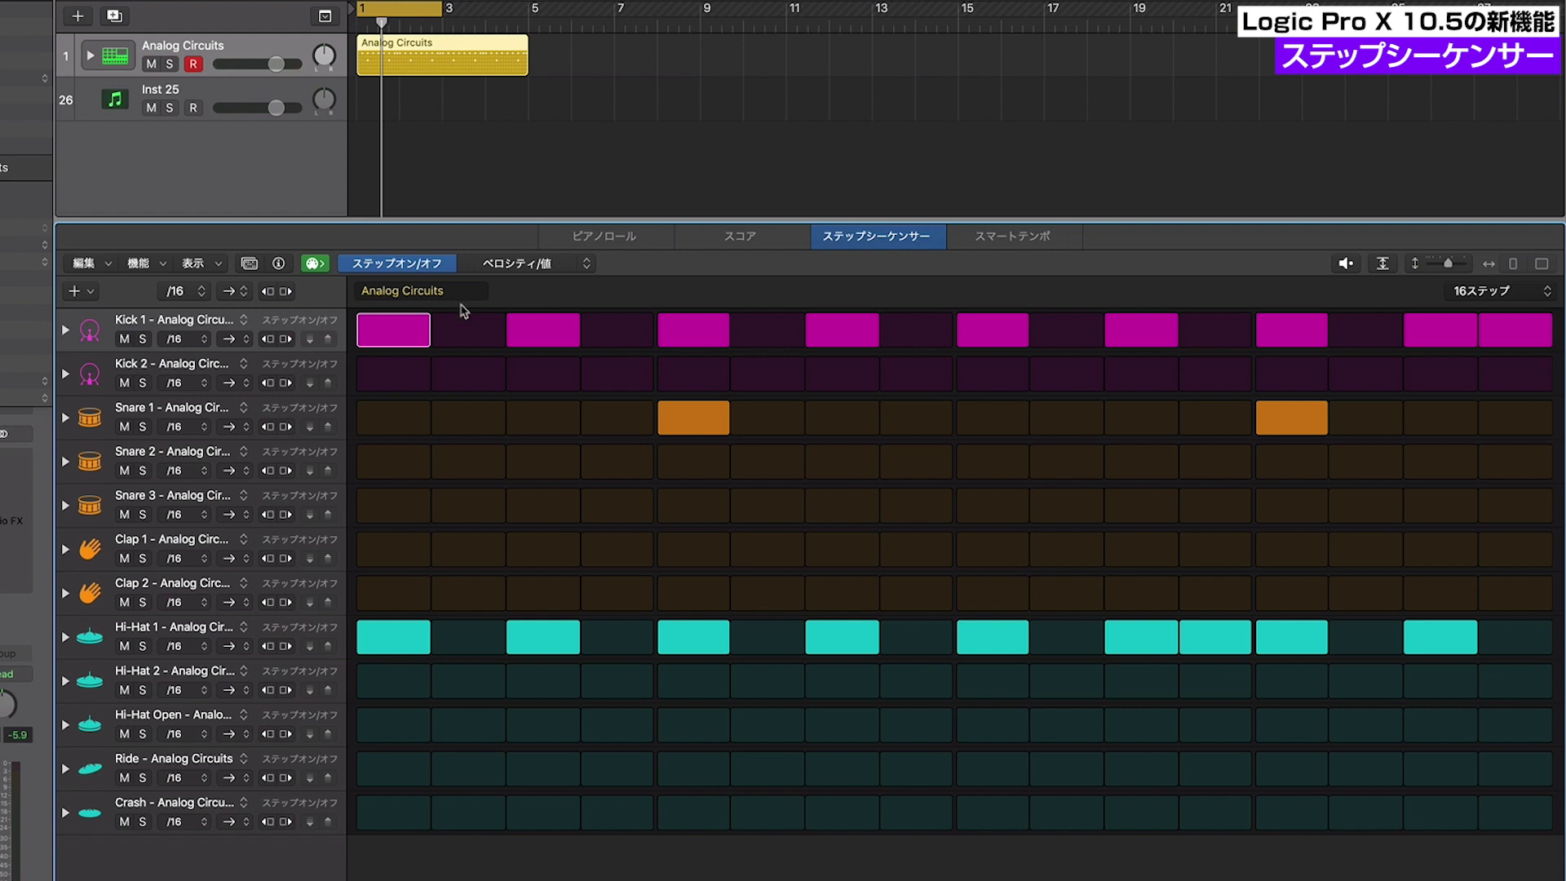
Switch the grid to velocity editing and set Kick 1 steps 1, 3 and 5 to velocities 38, 33 and 40
{"action": "left_click", "coordinate": [540, 264]}
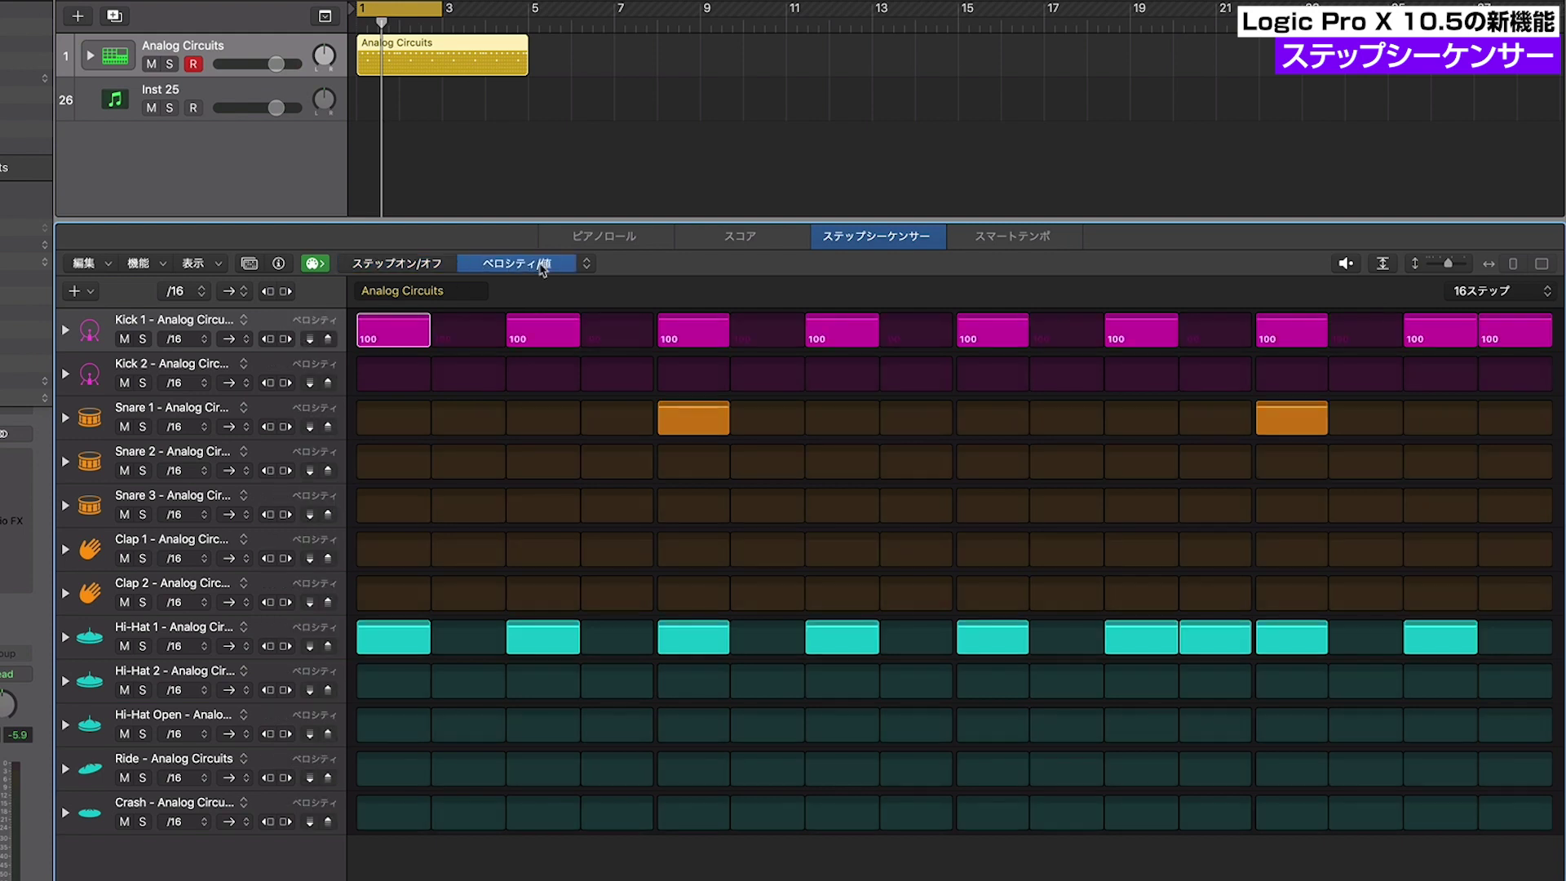
{"action": "left_click", "coordinate": [386, 325]}
{"action": "left_click_drag", "start_coordinate": [387, 325], "coordinate": [387, 352]}
{"action": "left_click_drag", "start_coordinate": [517, 336], "coordinate": [538, 347]}
{"action": "left_click_drag", "start_coordinate": [692, 326], "coordinate": [692, 352]}
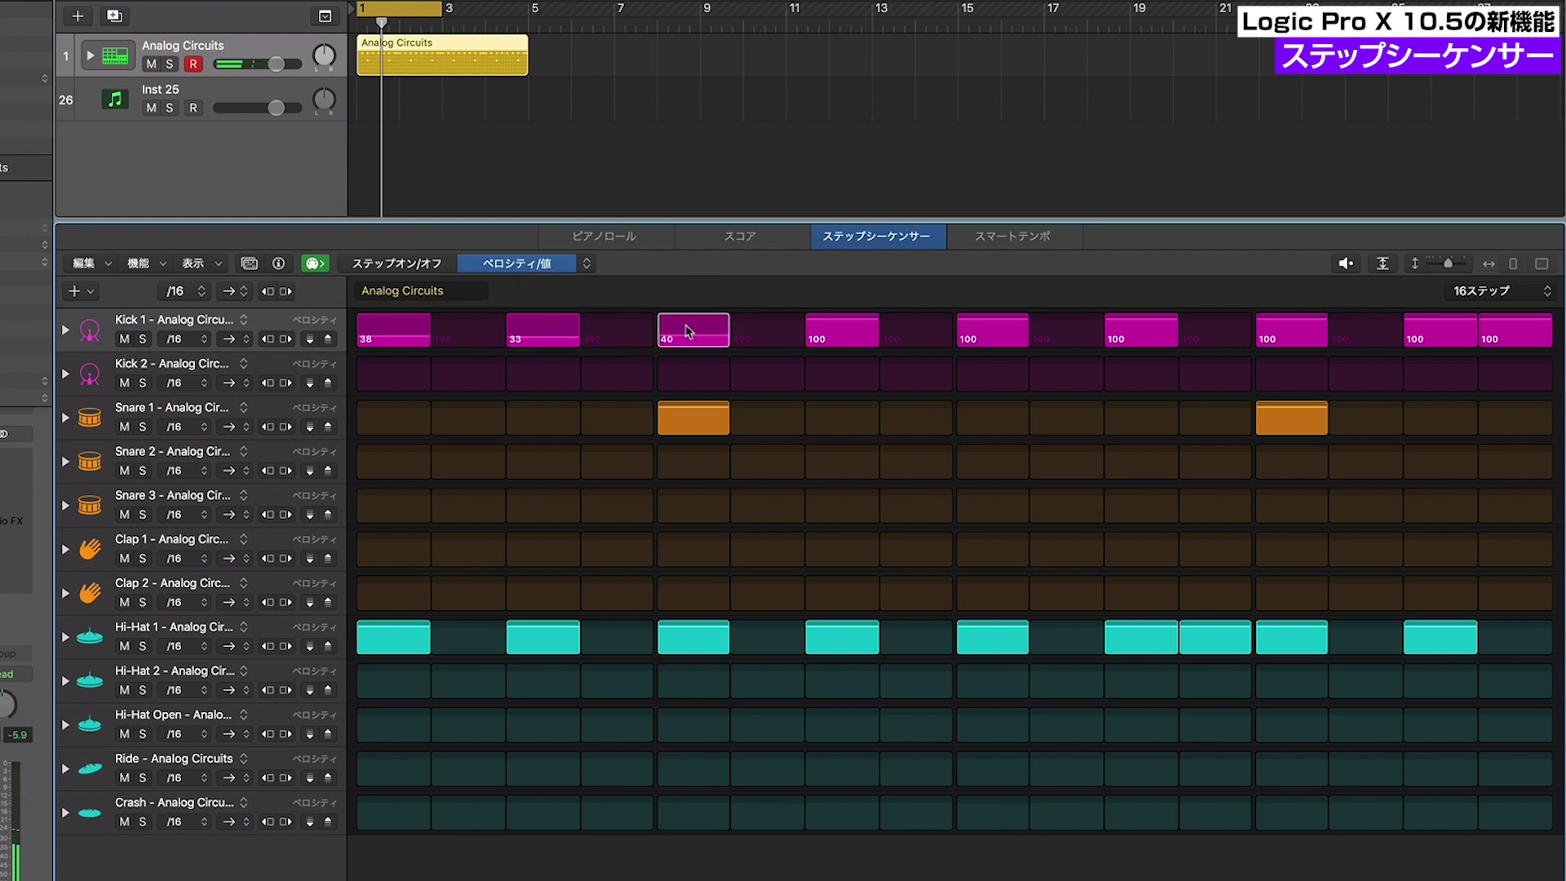
Set Hi-Hat 1 steps 3, 7 and 12 to velocities 27, 29 and 38 during playback, and stop playback
{"action": "key", "text": "space"}
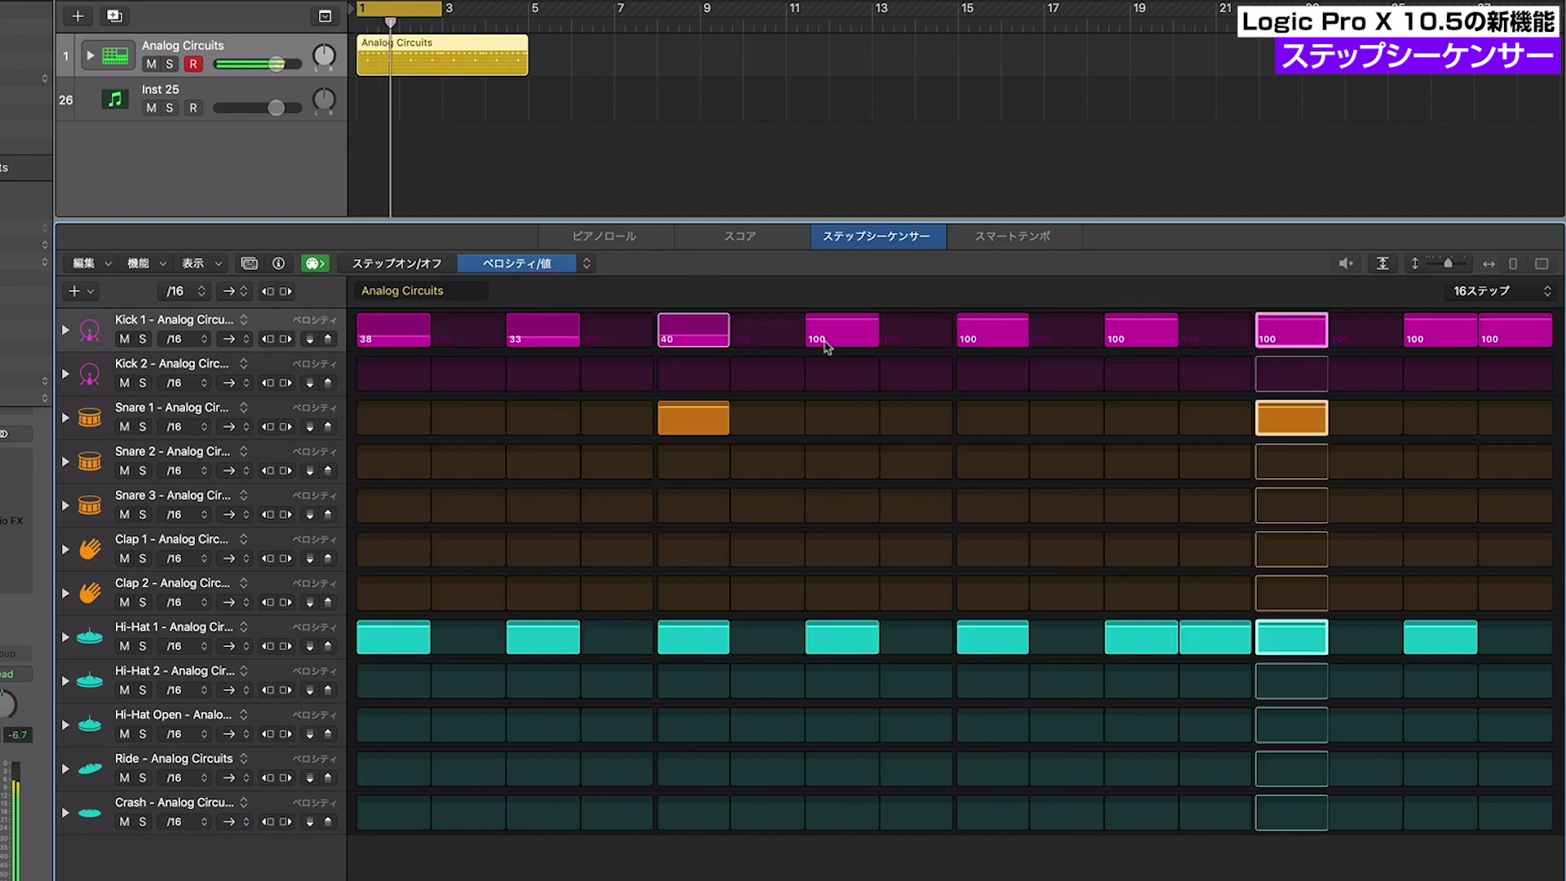
{"action": "left_click_drag", "start_coordinate": [543, 630], "coordinate": [629, 650]}
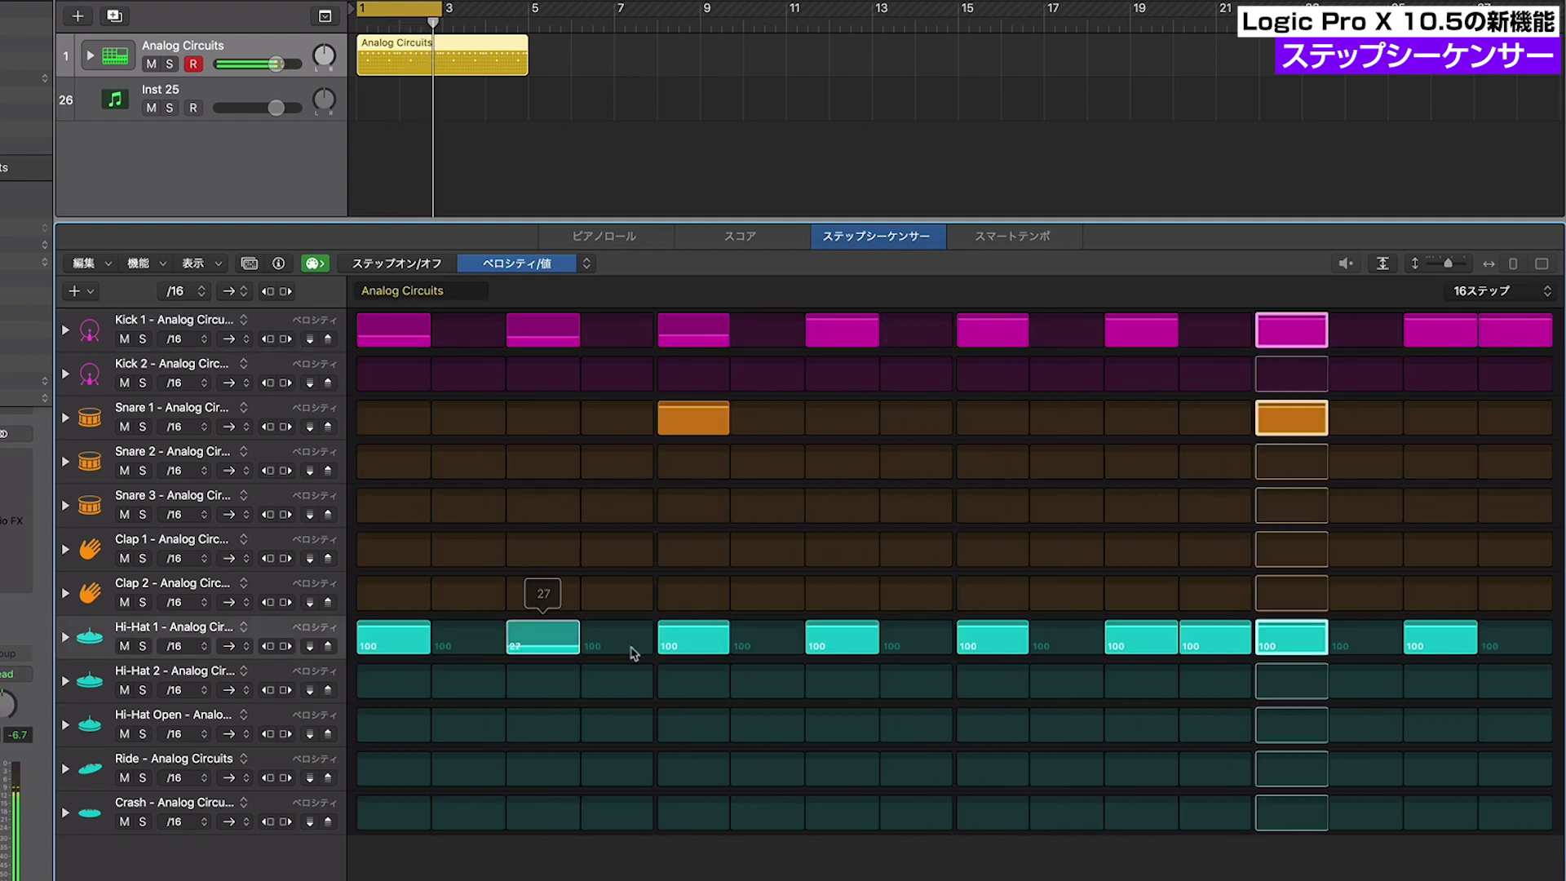
{"action": "left_click_drag", "start_coordinate": [842, 638], "coordinate": [852, 654]}
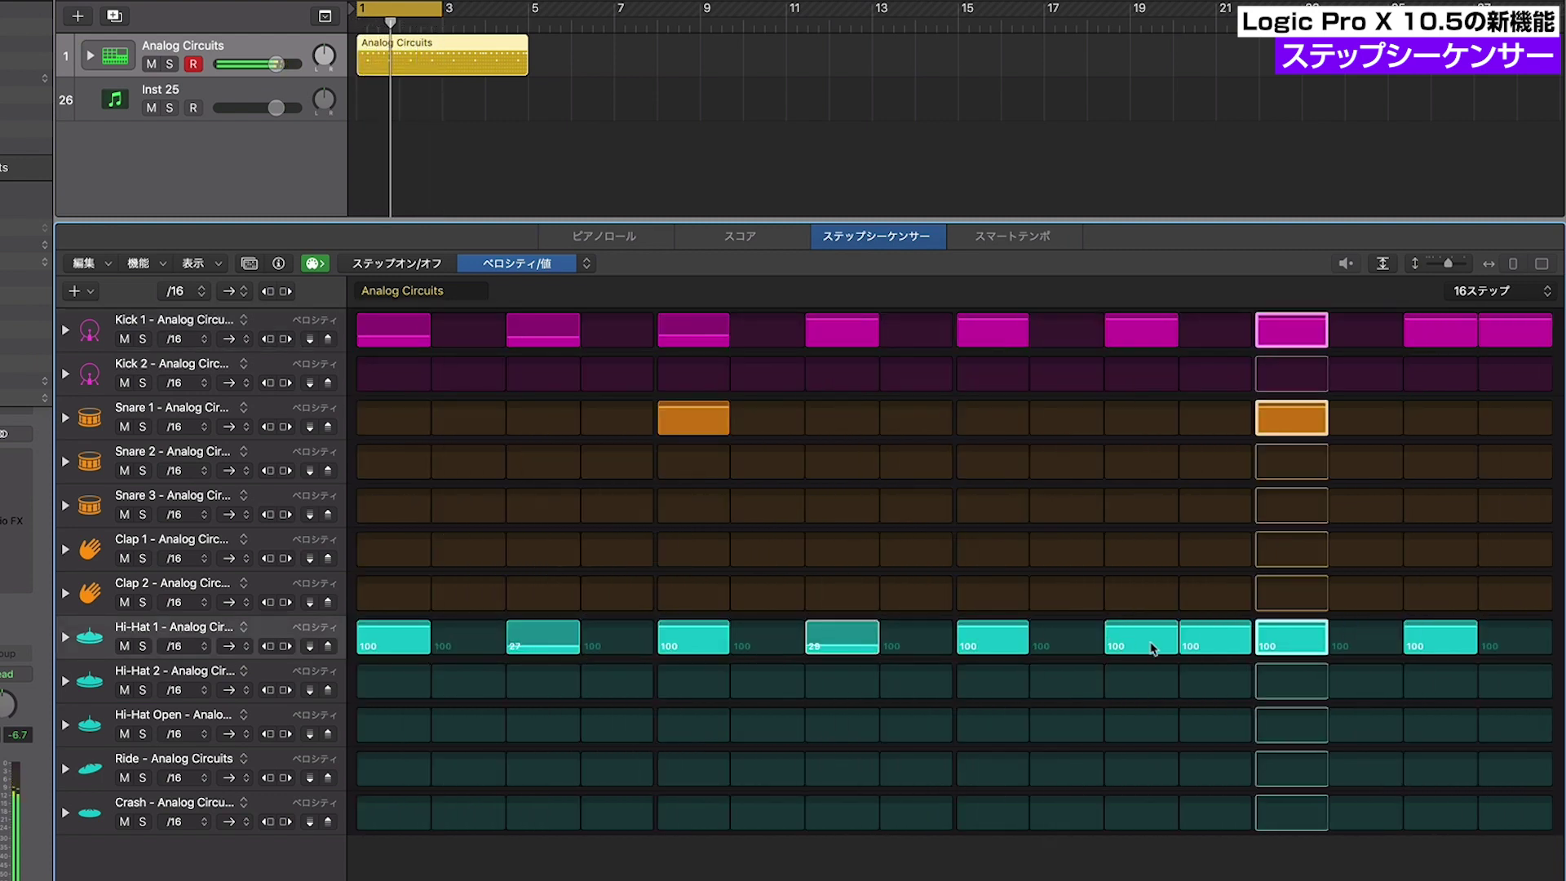
{"action": "left_click_drag", "start_coordinate": [1211, 636], "coordinate": [1231, 651]}
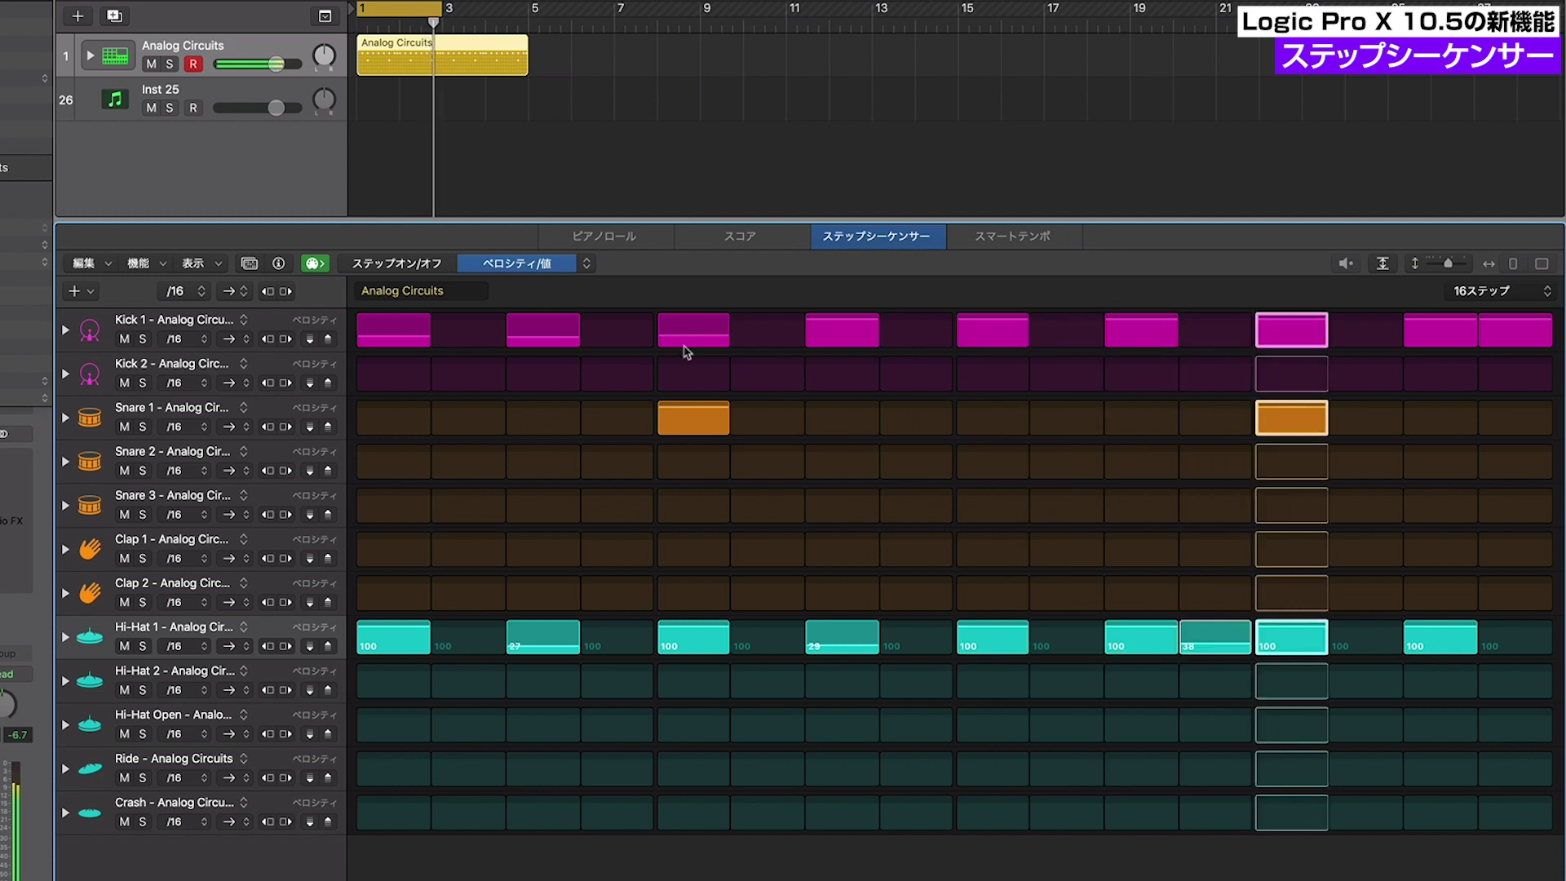
{"action": "key", "text": "space"}
Switch the grid to note repeat editing and set Hi-Hat 1 steps 12, 13 and 15 to 3, 6 and 3 repeats, auditioning the pattern
{"action": "left_click", "coordinate": [587, 263]}
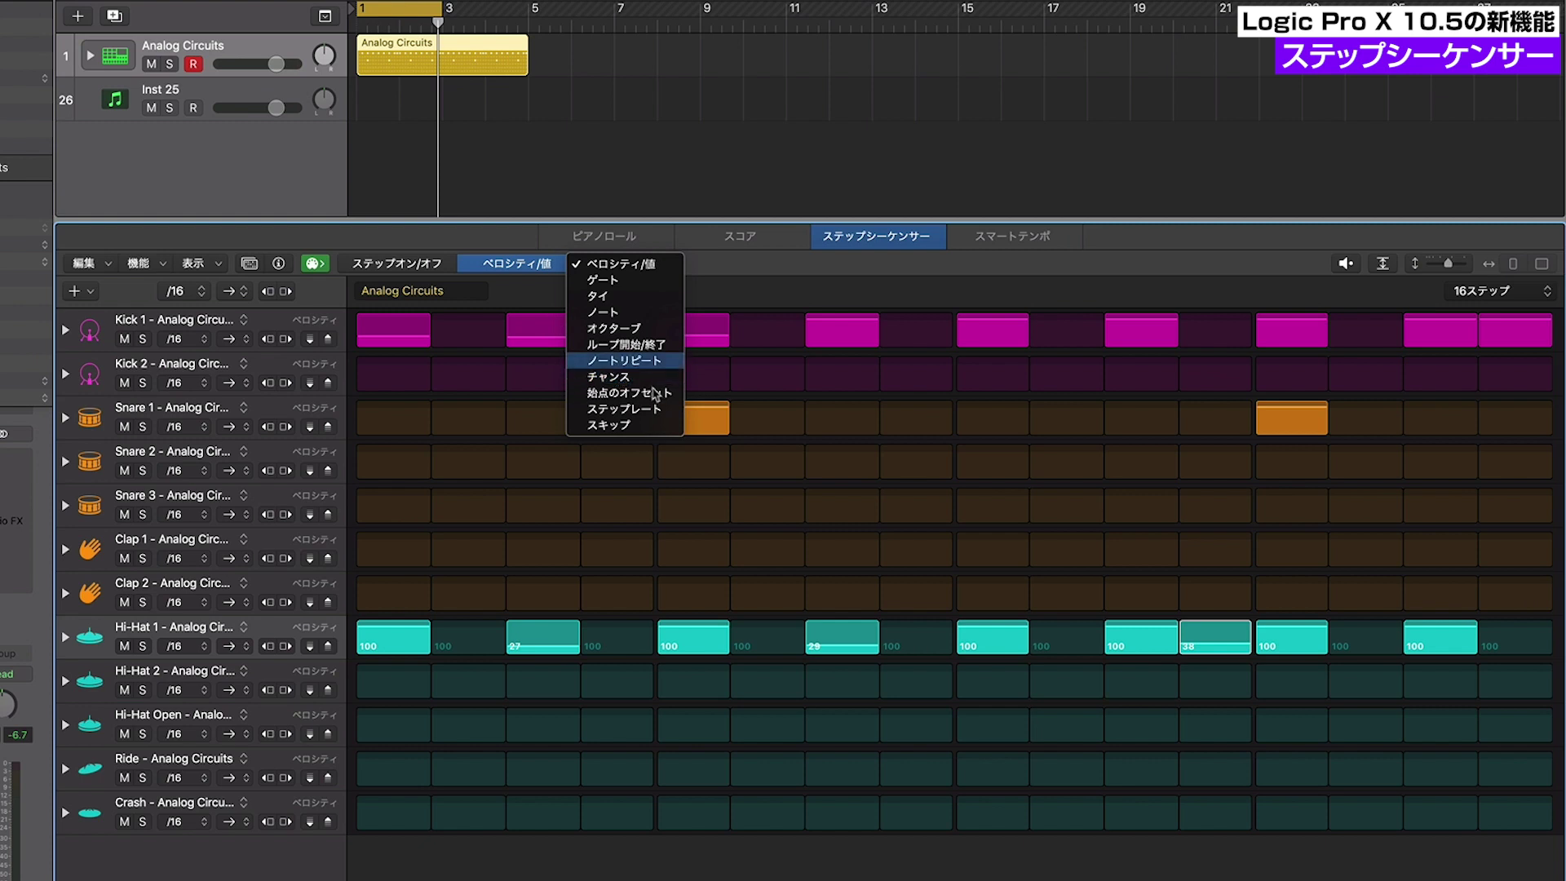
{"action": "left_click", "coordinate": [624, 361]}
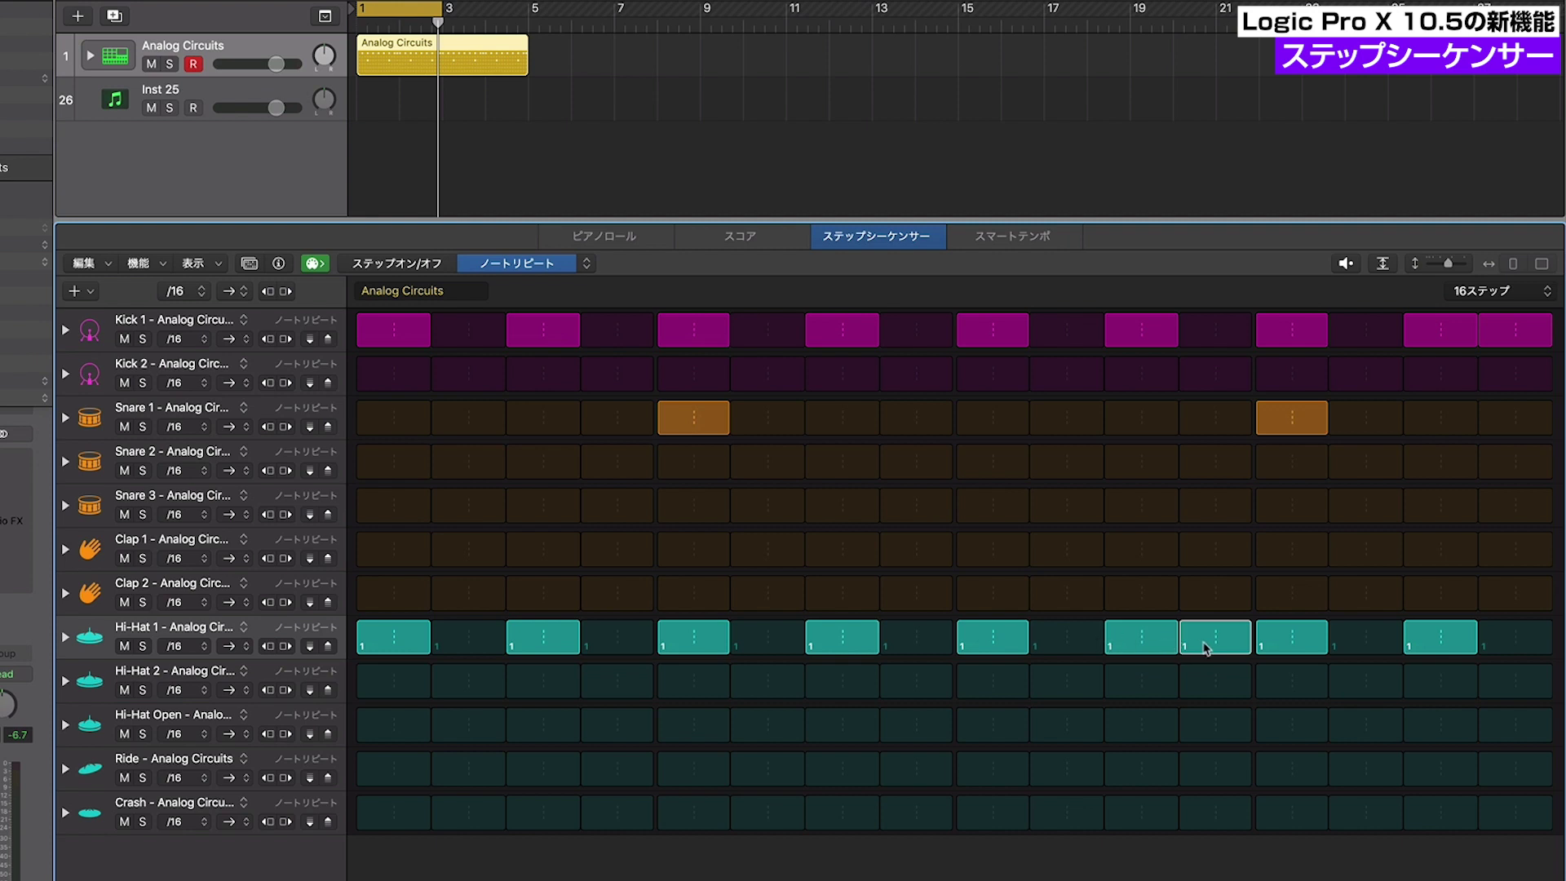
{"action": "left_click_drag", "start_coordinate": [1206, 645], "coordinate": [1221, 650]}
{"action": "key", "text": "space"}
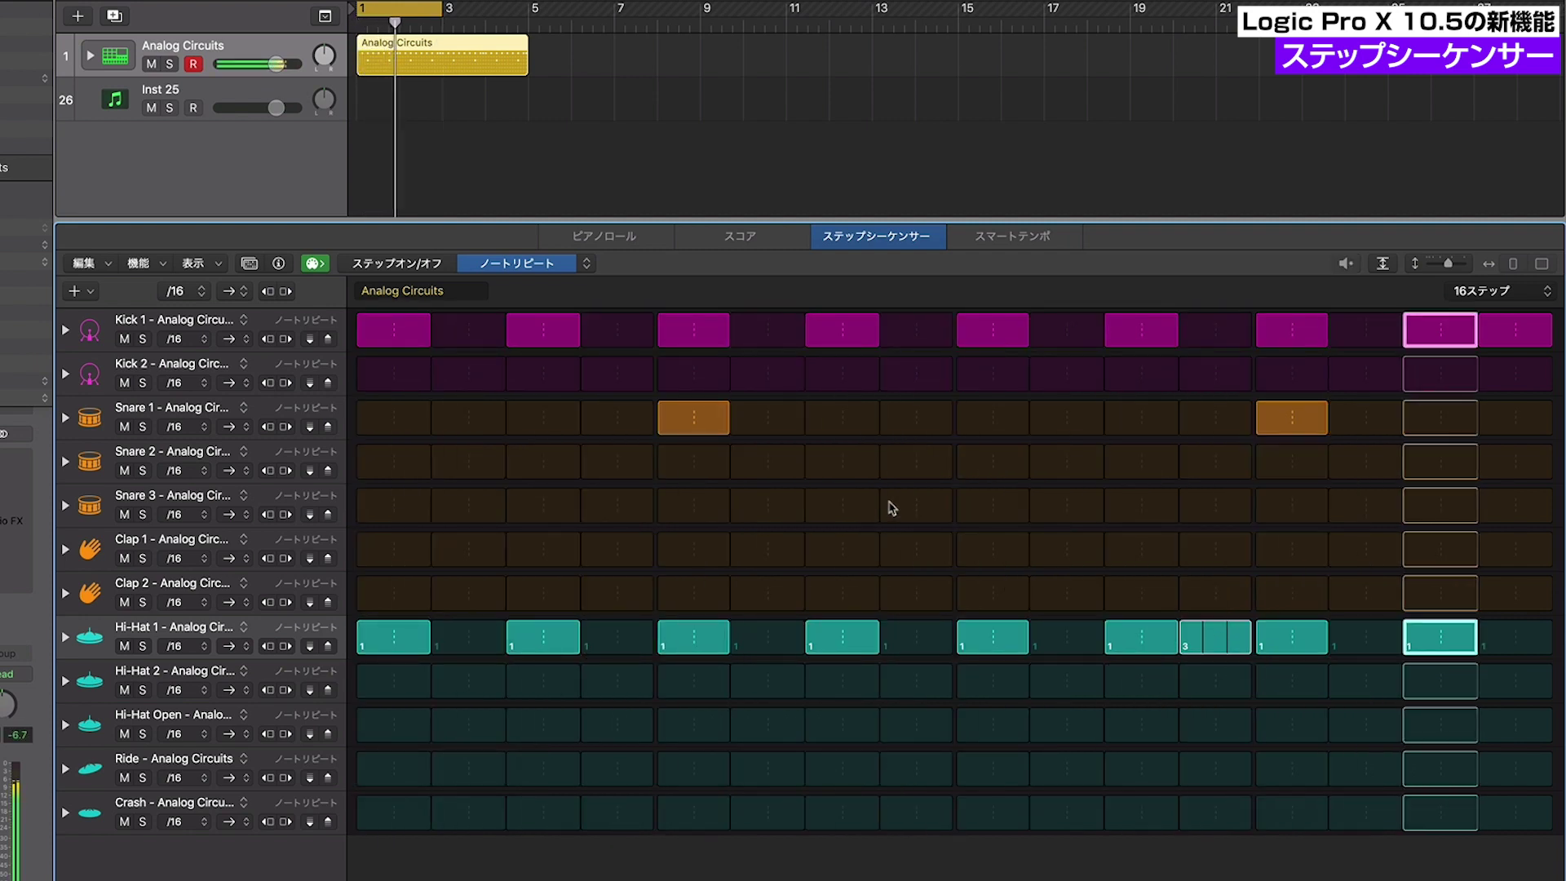
{"action": "left_click_drag", "start_coordinate": [1293, 639], "coordinate": [1291, 627]}
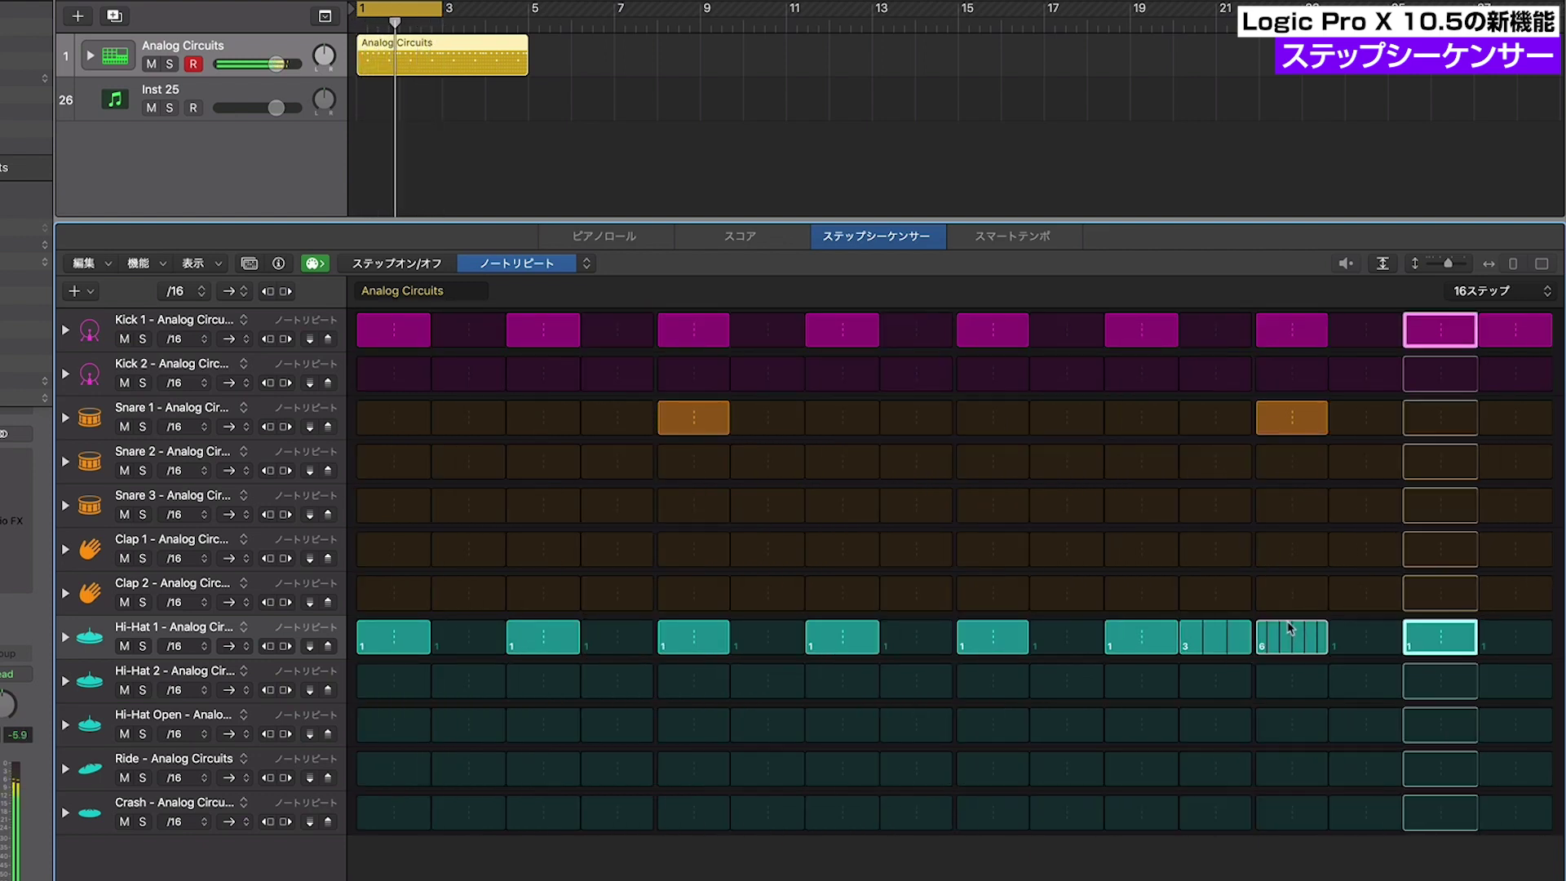
{"action": "left_click_drag", "start_coordinate": [1433, 646], "coordinate": [1427, 637]}
{"action": "left_click_drag", "start_coordinate": [1429, 637], "coordinate": [1450, 653]}
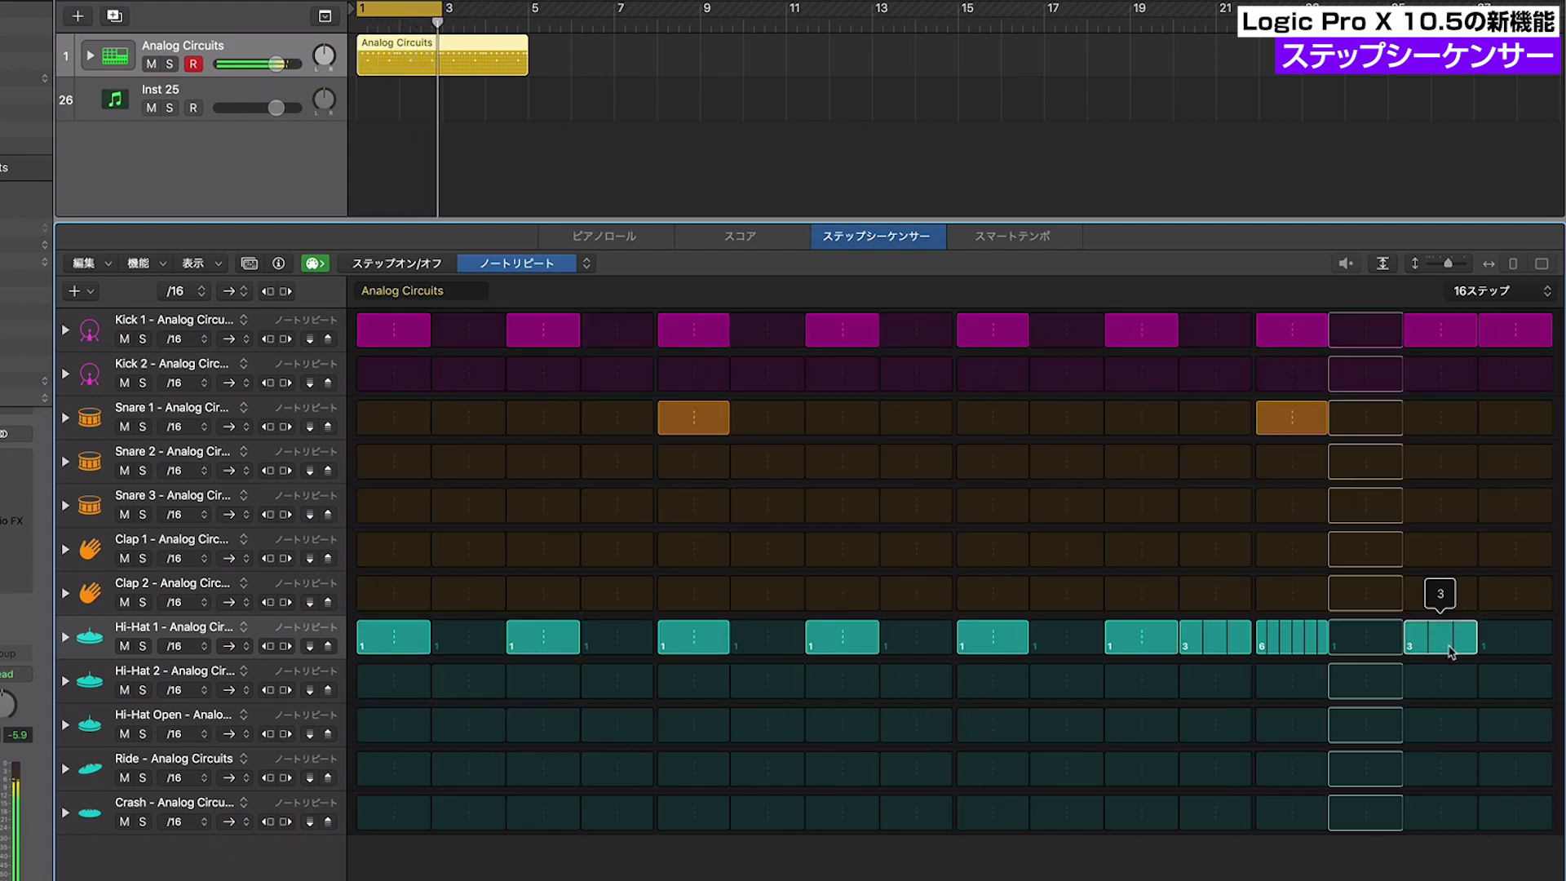
{"action": "key", "text": "space"}
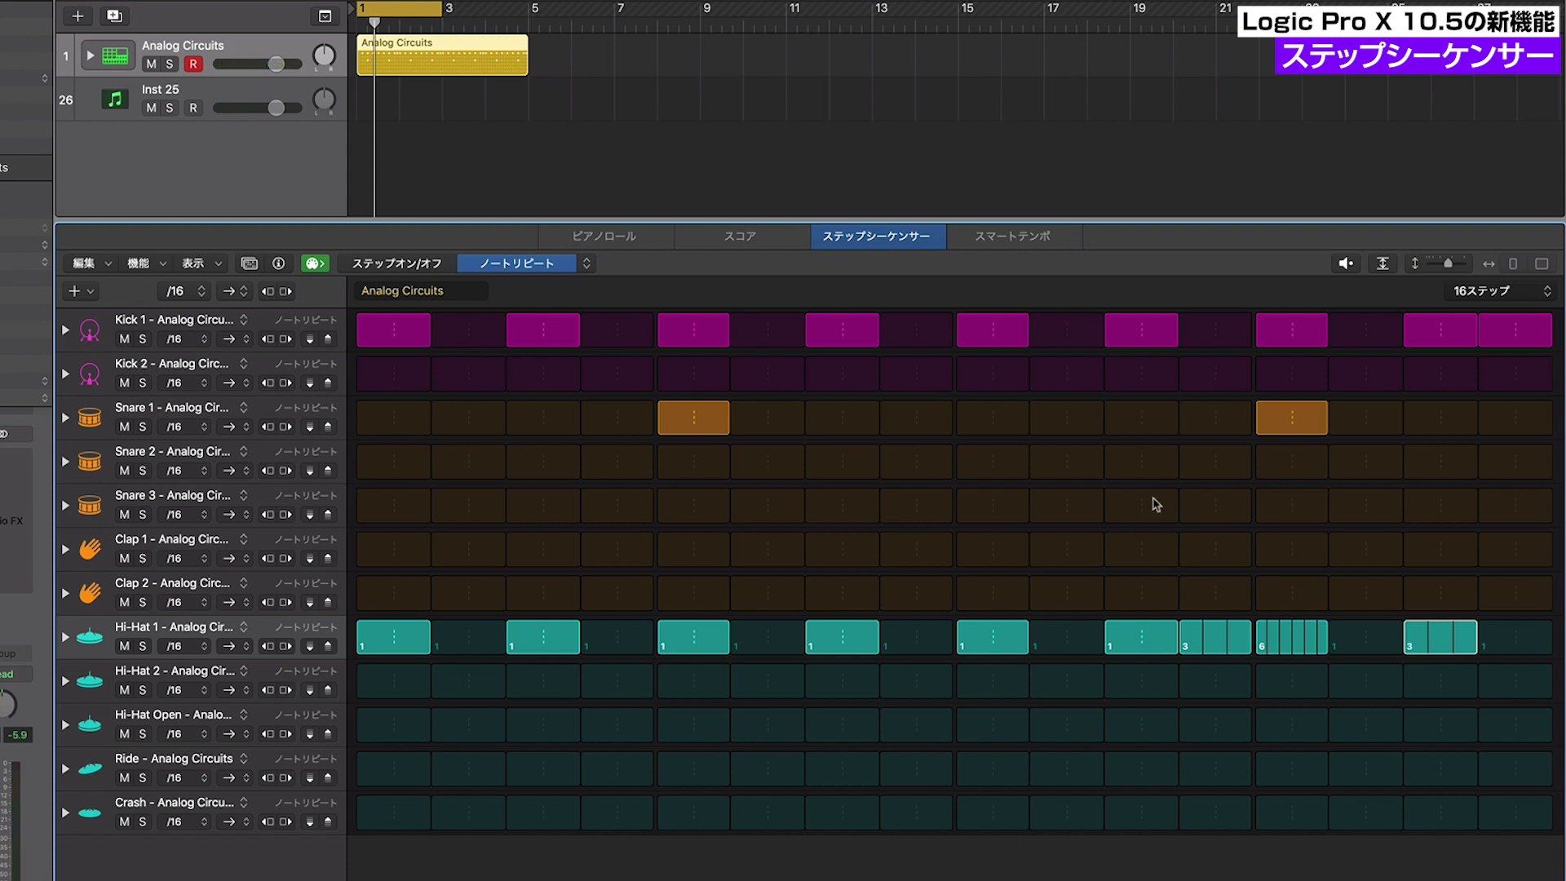
Switch the grid to chance editing, set Snare 1 step 5 to 50%, and audition the pattern
{"action": "left_click", "coordinate": [583, 263]}
{"action": "left_click", "coordinate": [612, 280]}
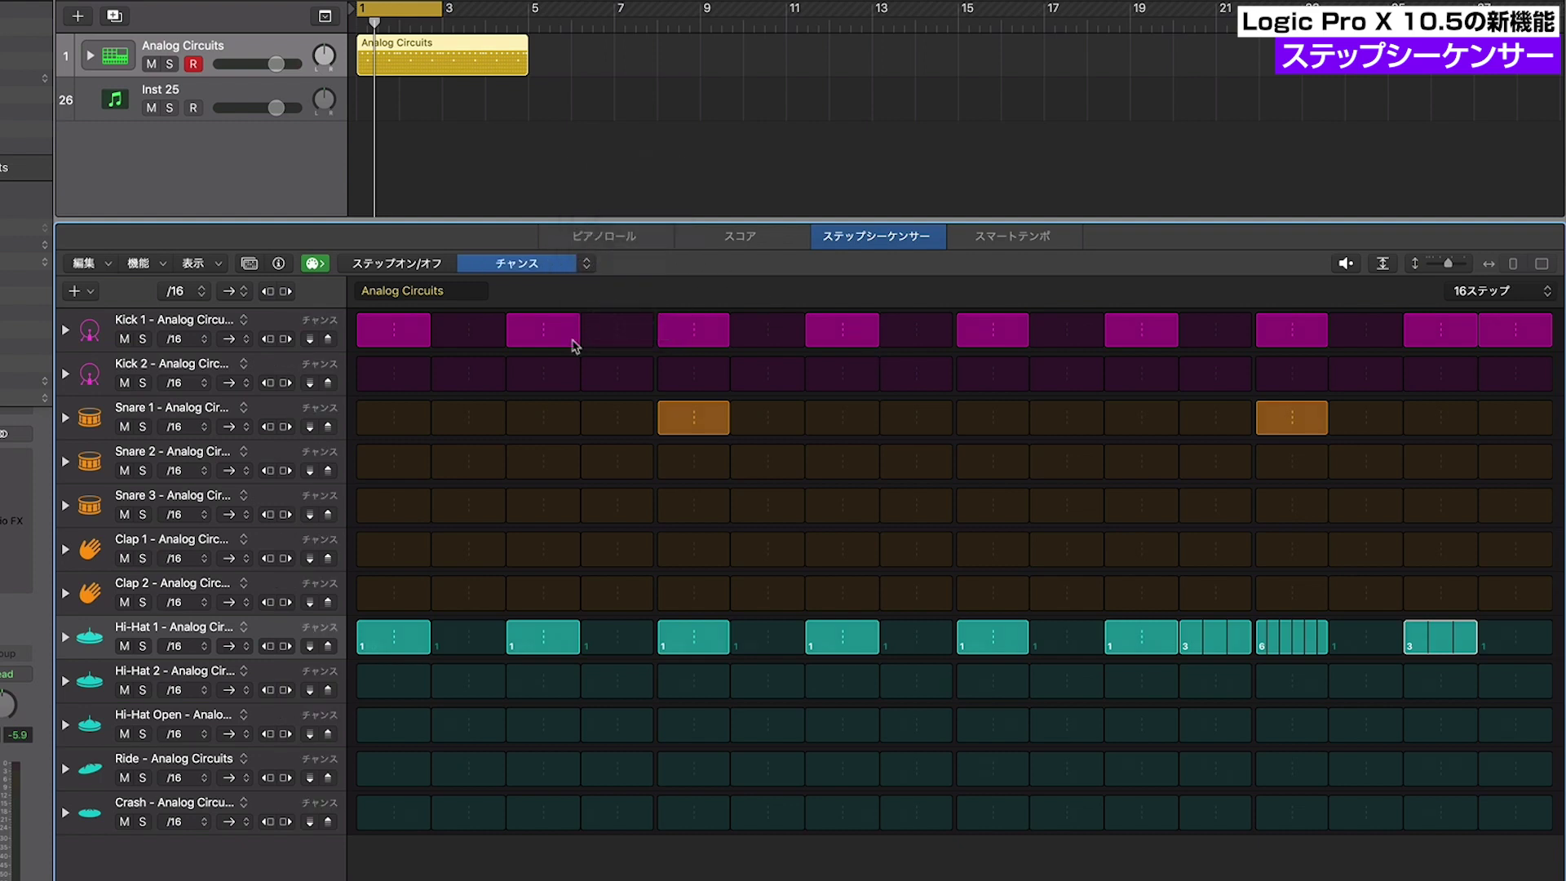
{"action": "left_click_drag", "start_coordinate": [693, 420], "coordinate": [700, 385]}
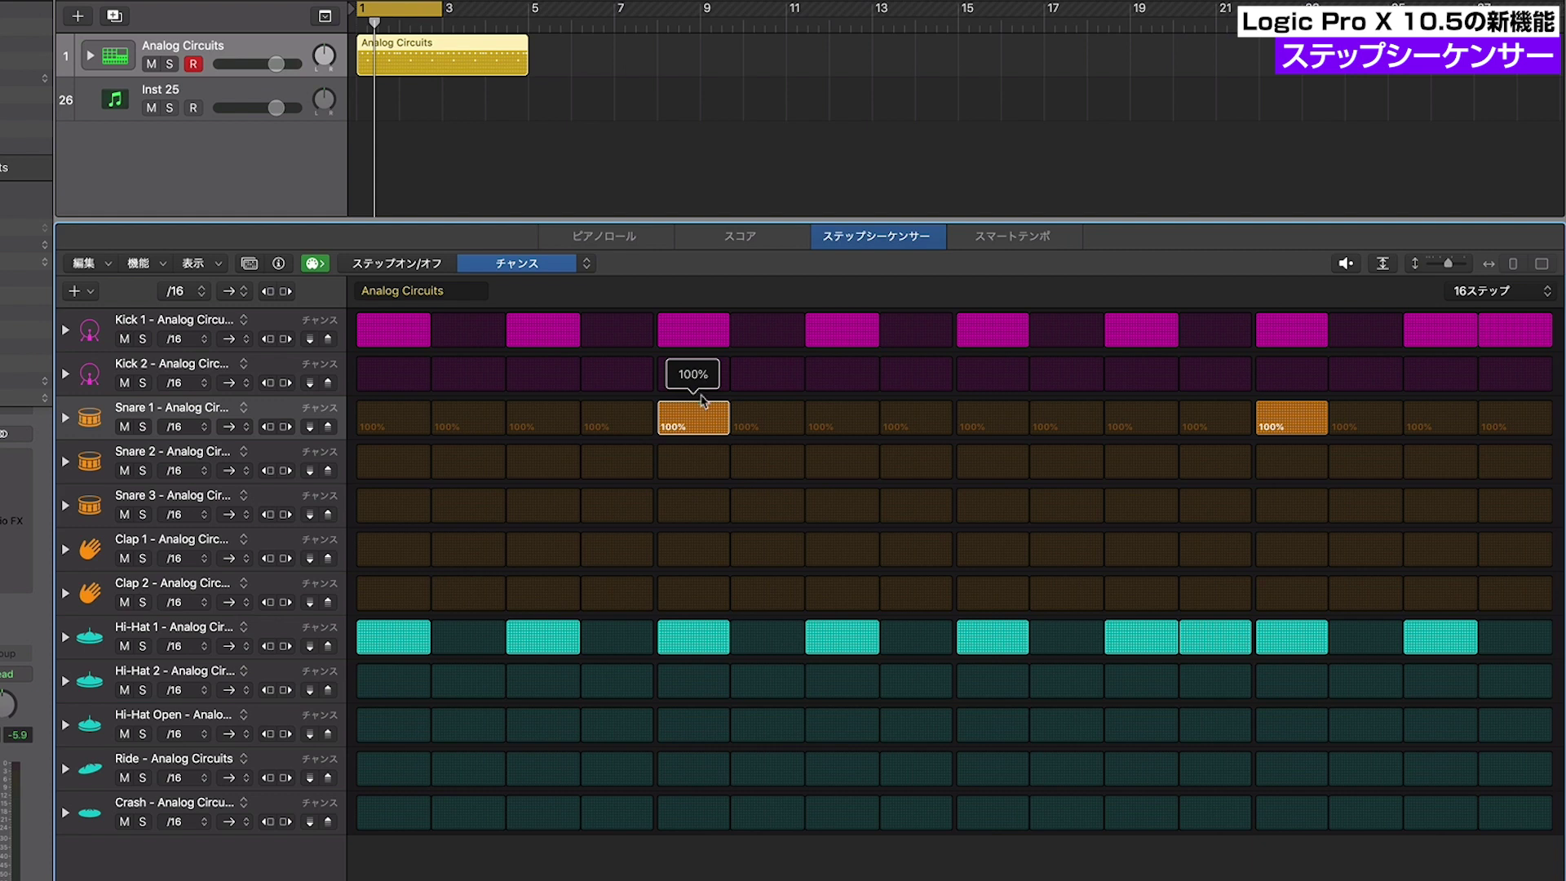
{"action": "left_click_drag", "start_coordinate": [700, 404], "coordinate": [703, 413]}
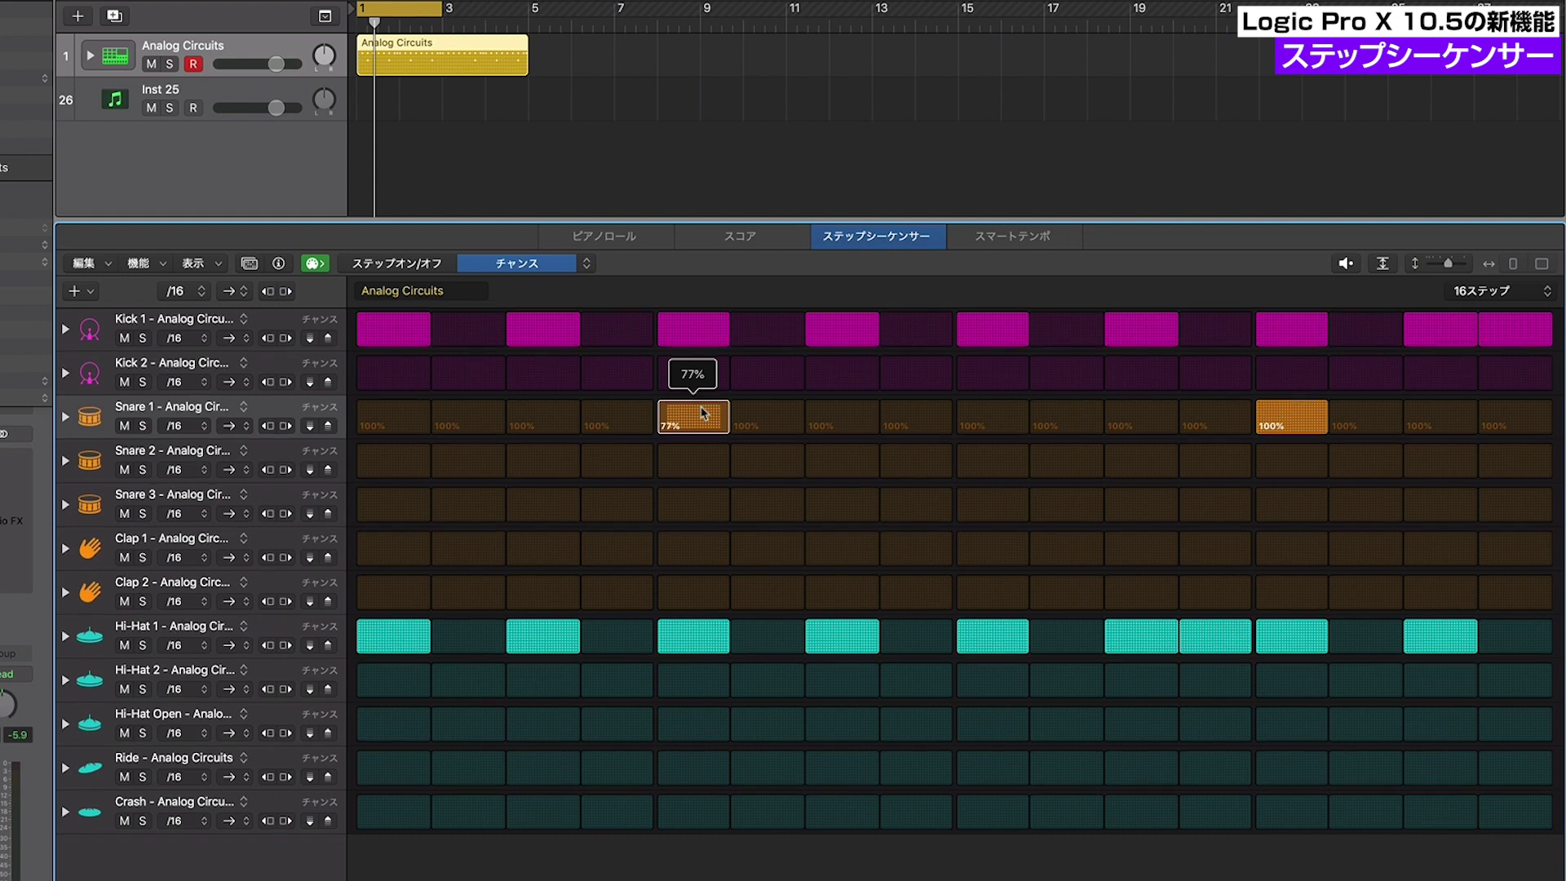
{"action": "left_click_drag", "start_coordinate": [703, 412], "coordinate": [699, 419]}
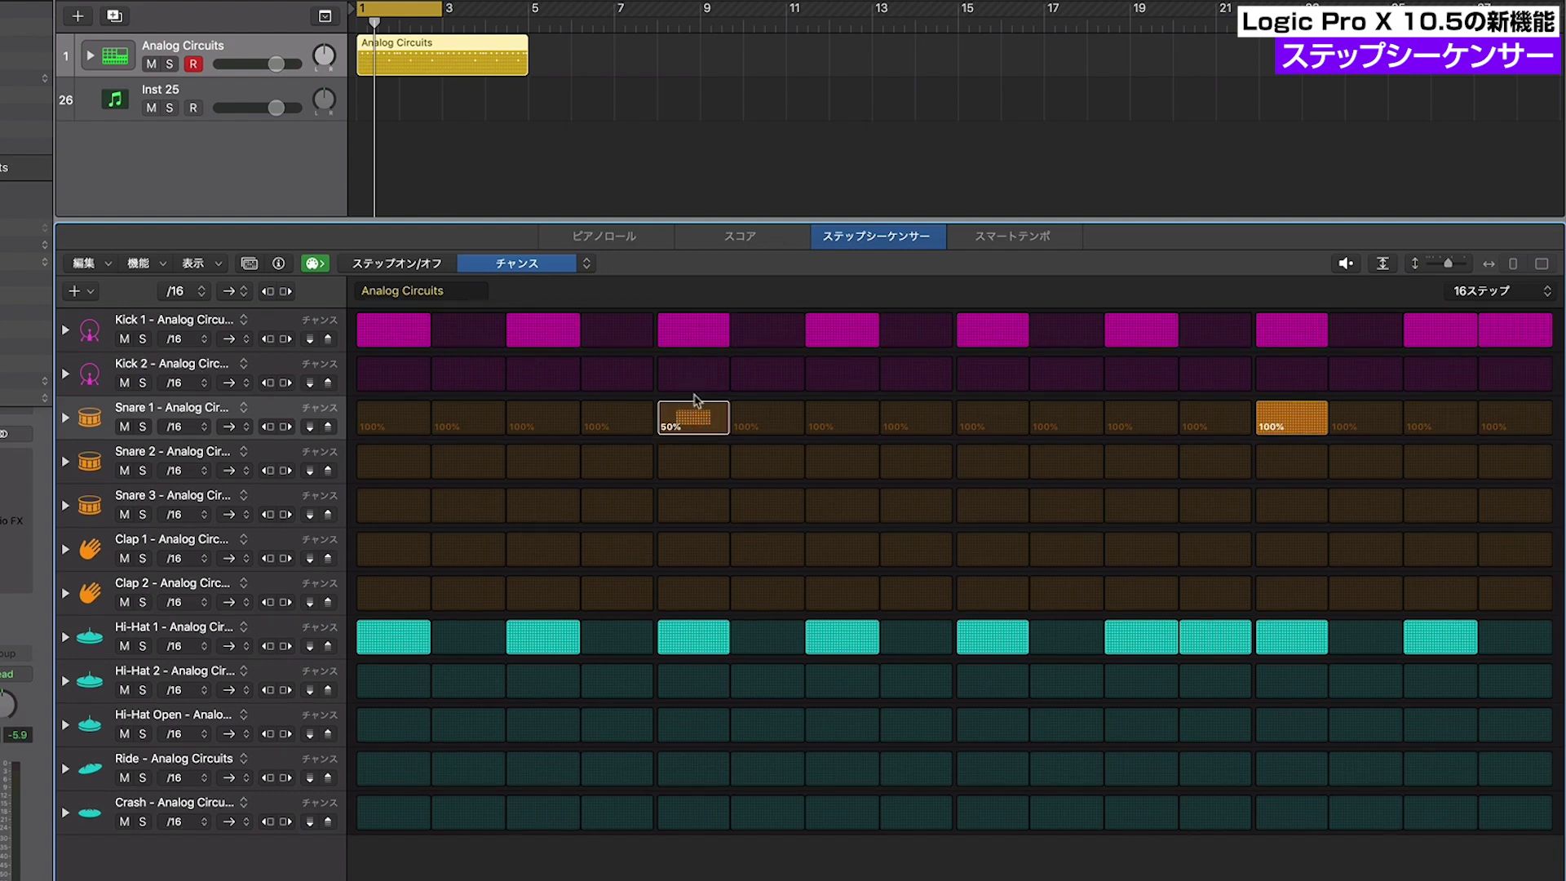
{"action": "key", "text": "space"}
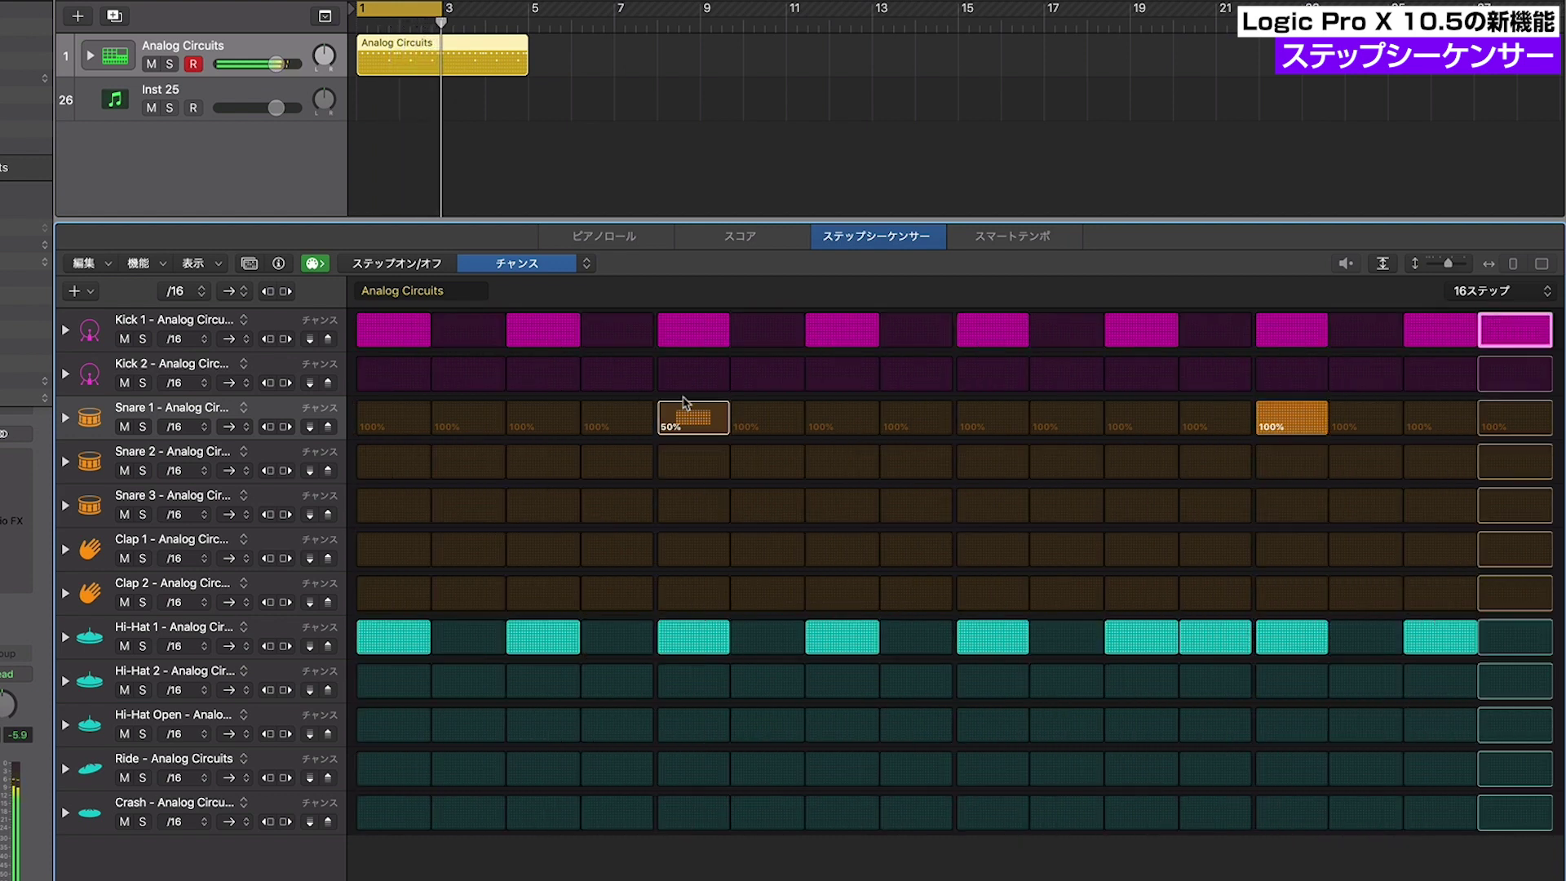
{"action": "key", "text": "space"}
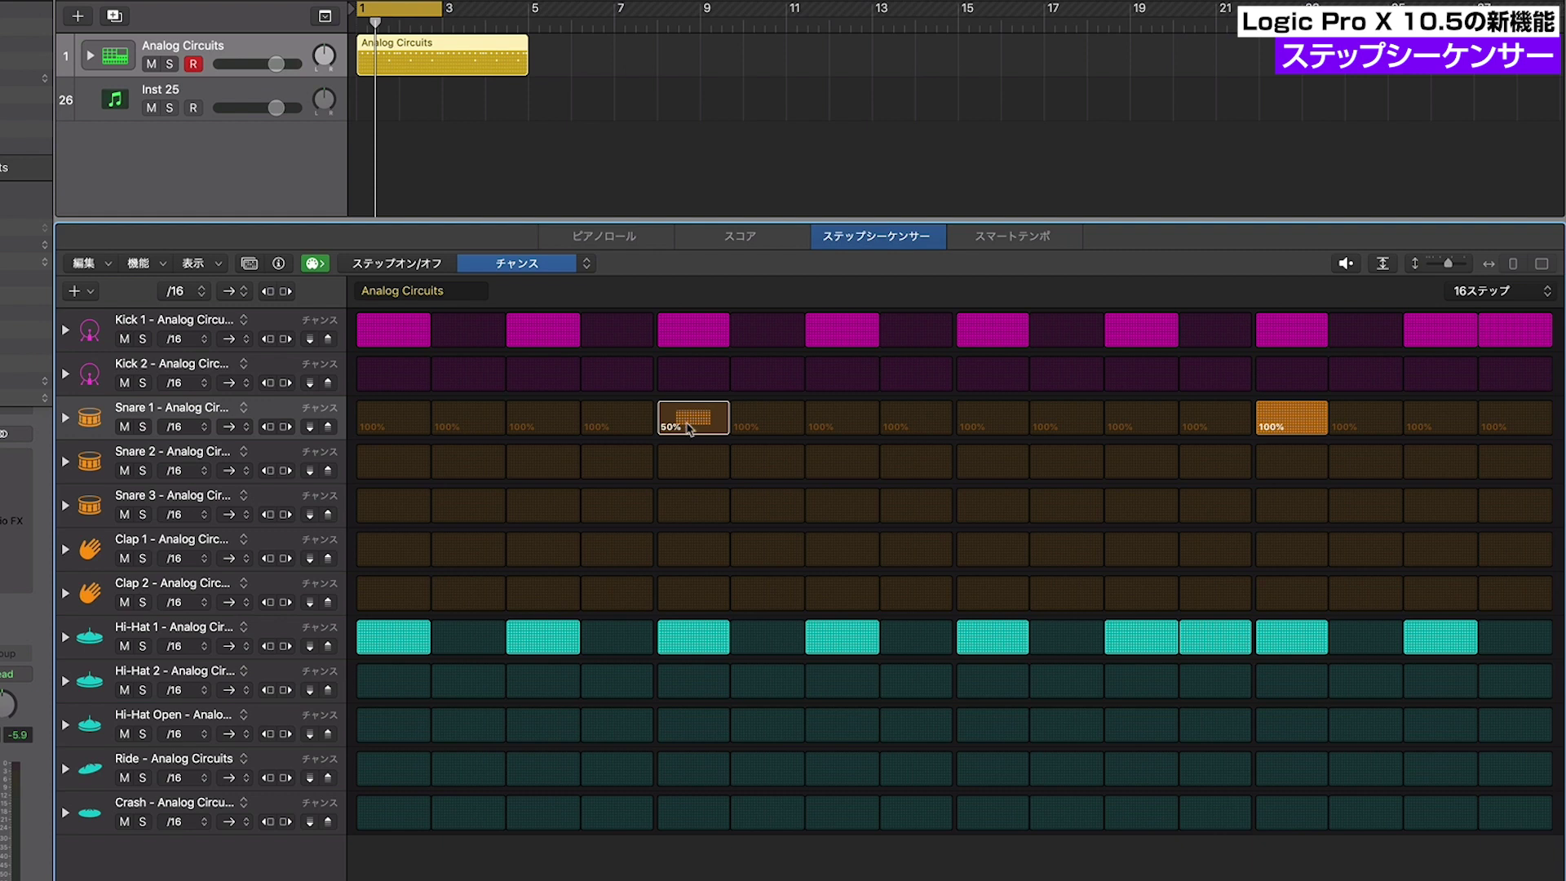
Raise and lower the whole Snare 1 row's chance values, ending at 49% on step 5 and 89% on the other steps
{"action": "left_click_drag", "start_coordinate": [689, 428], "coordinate": [689, 433]}
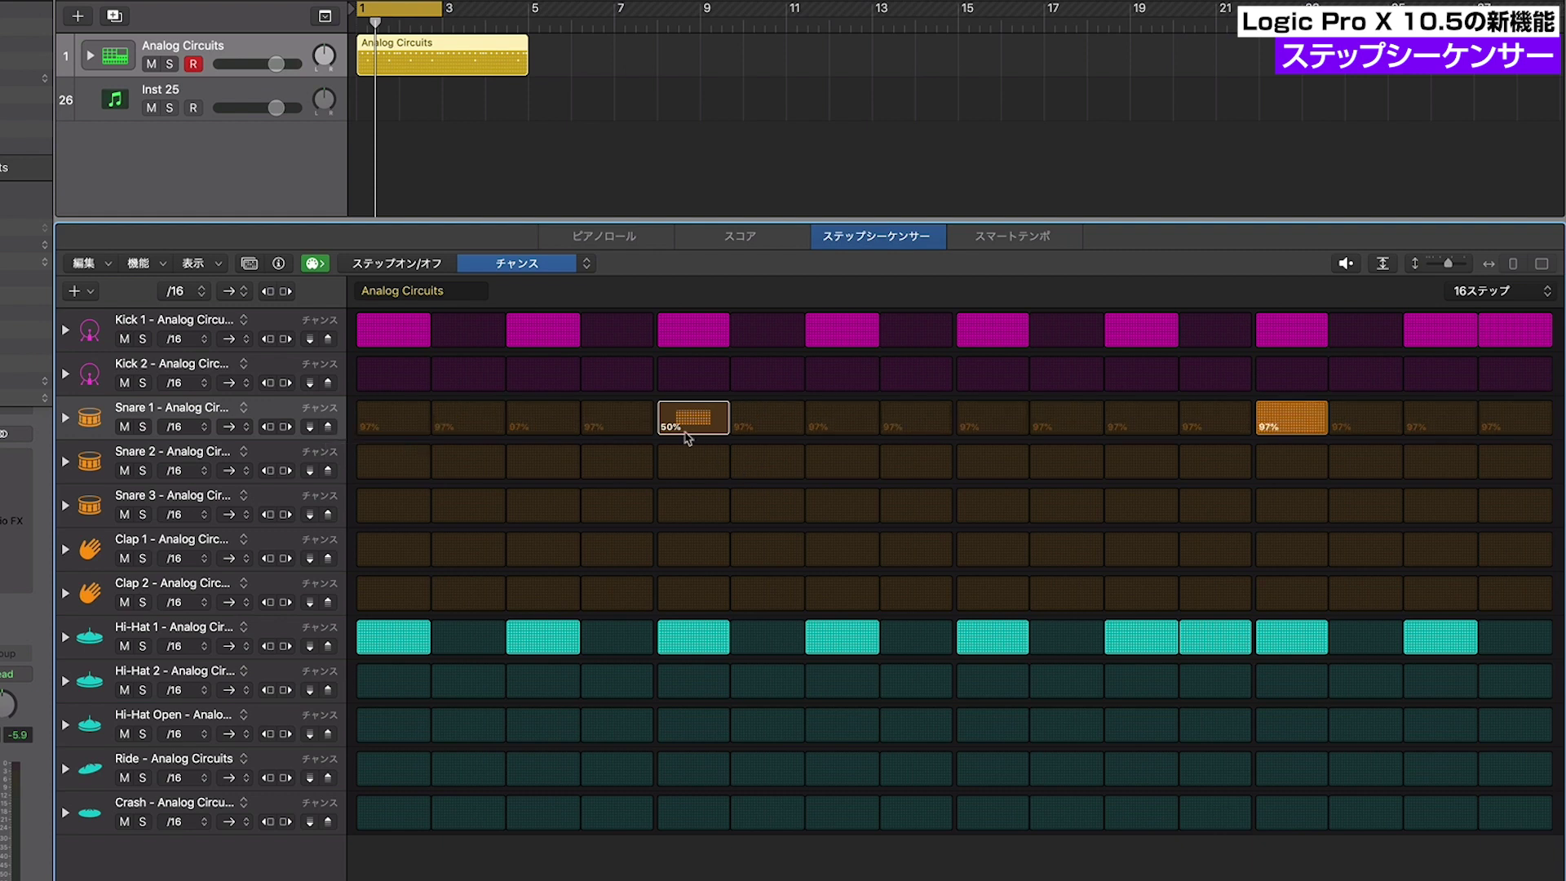
{"action": "left_click", "coordinate": [328, 428]}
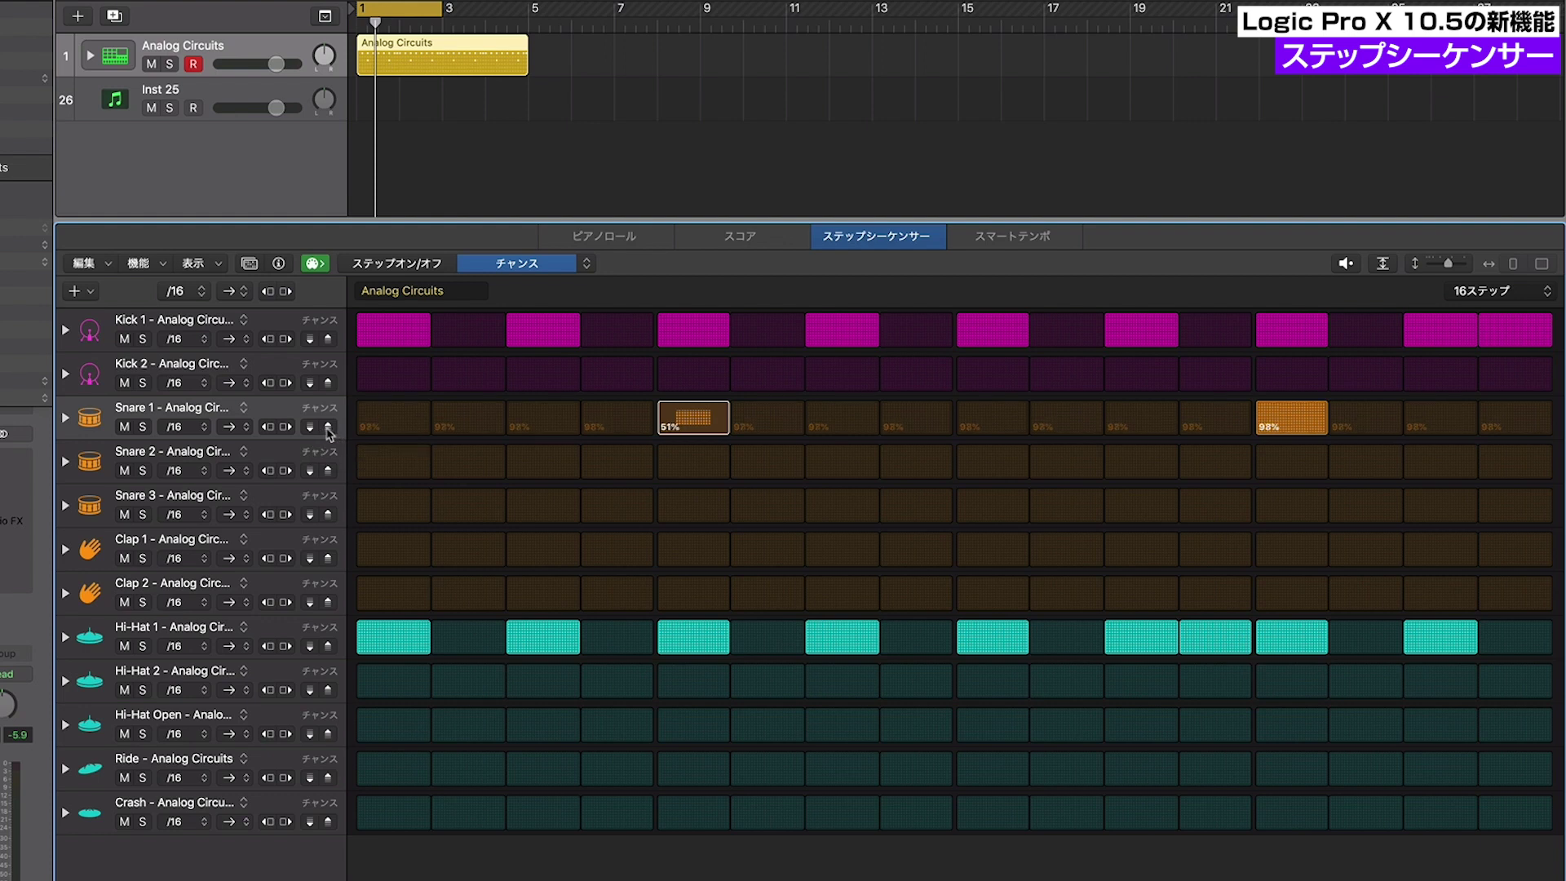
{"action": "left_click", "coordinate": [328, 427]}
{"action": "left_click", "coordinate": [328, 428]}
{"action": "left_click", "coordinate": [328, 427]}
{"action": "left_click", "coordinate": [328, 428]}
{"action": "left_click", "coordinate": [311, 428]}
{"action": "left_click", "coordinate": [310, 428]}
{"action": "left_click", "coordinate": [311, 427]}
{"action": "left_click", "coordinate": [314, 428]}
{"action": "left_click", "coordinate": [313, 428]}
{"action": "left_click", "coordinate": [313, 428]}
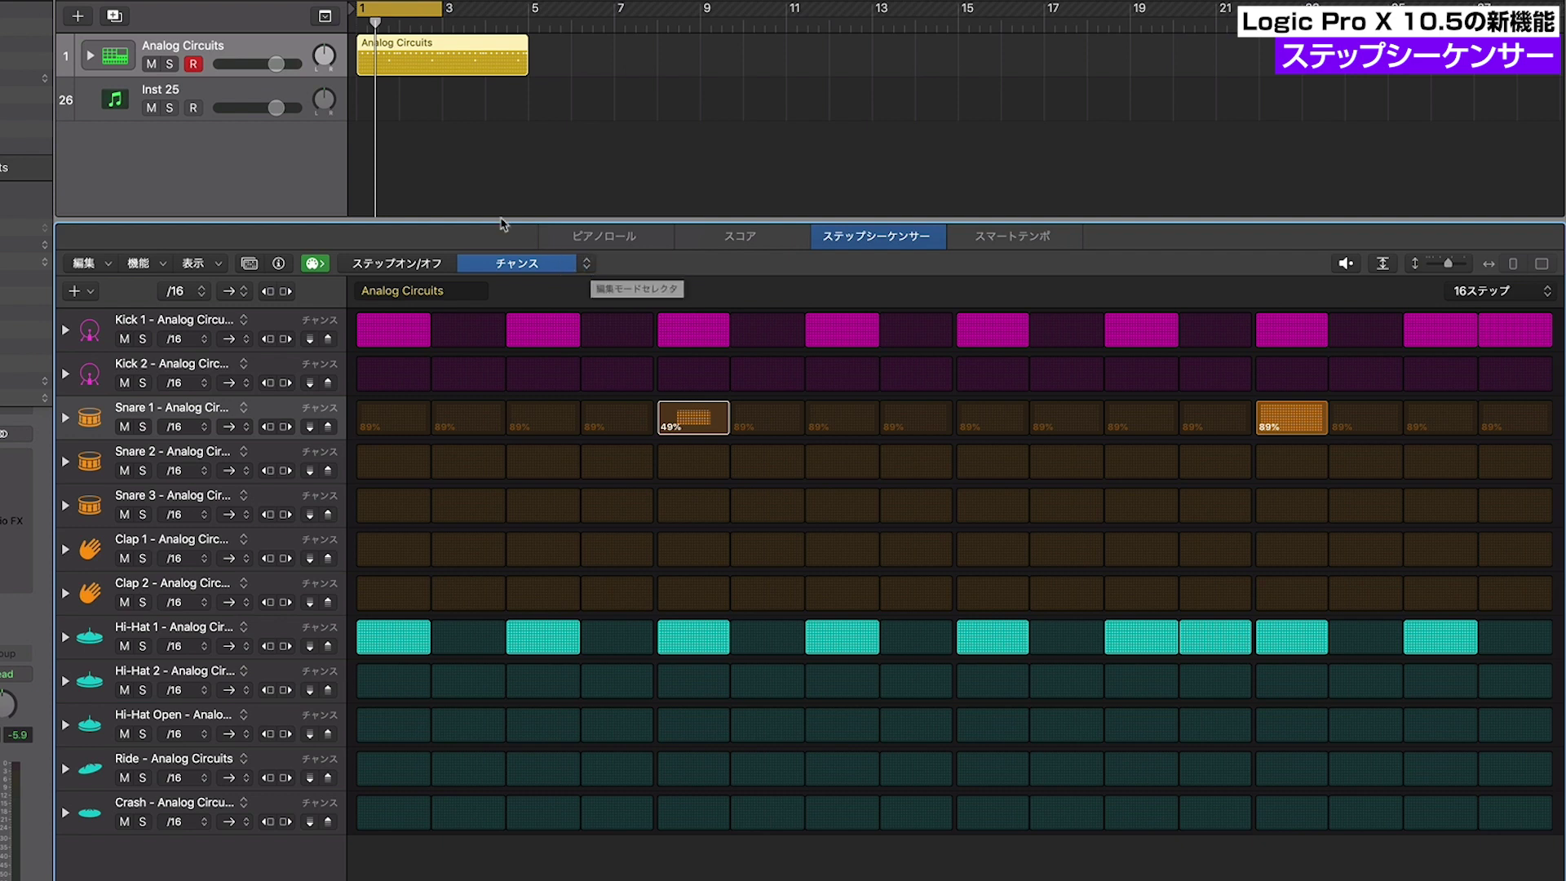
{"action": "left_click", "coordinate": [586, 264]}
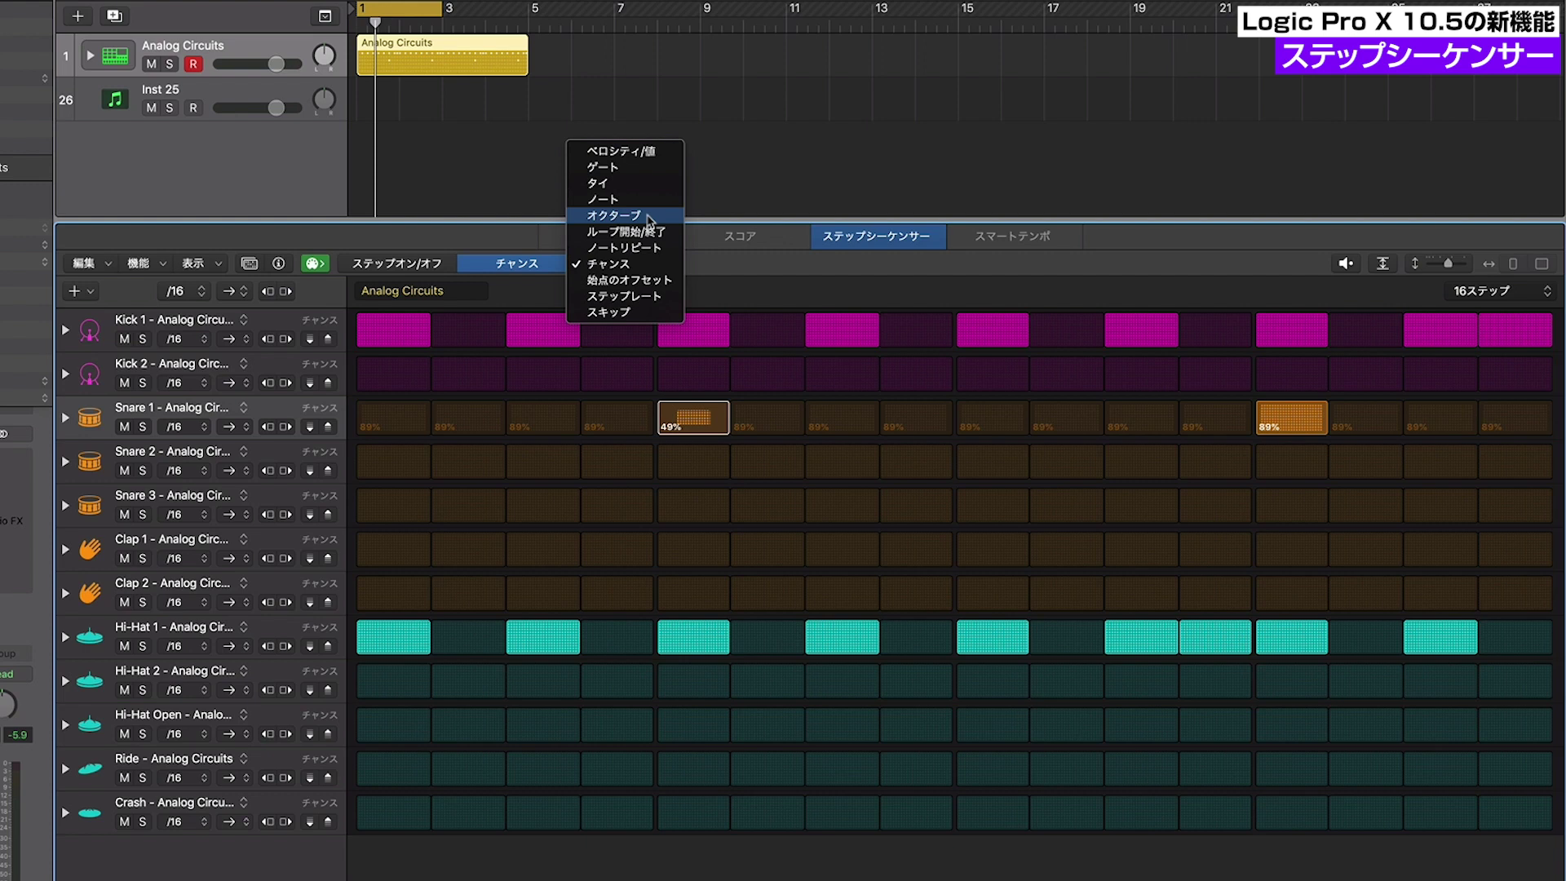
{"action": "left_click", "coordinate": [290, 236]}
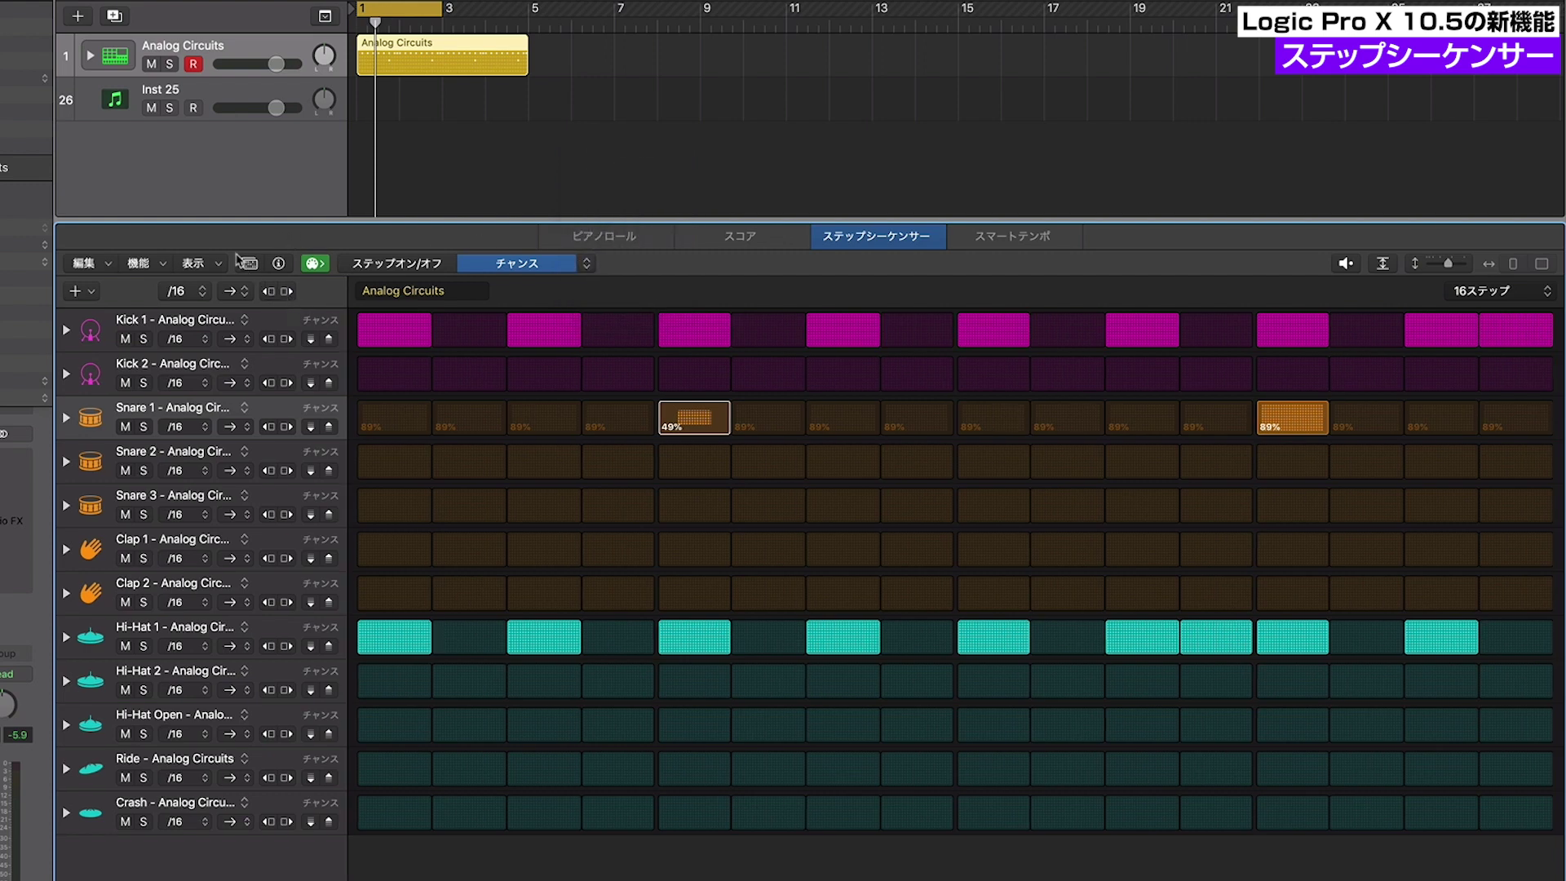
{"action": "left_click", "coordinate": [279, 265]}
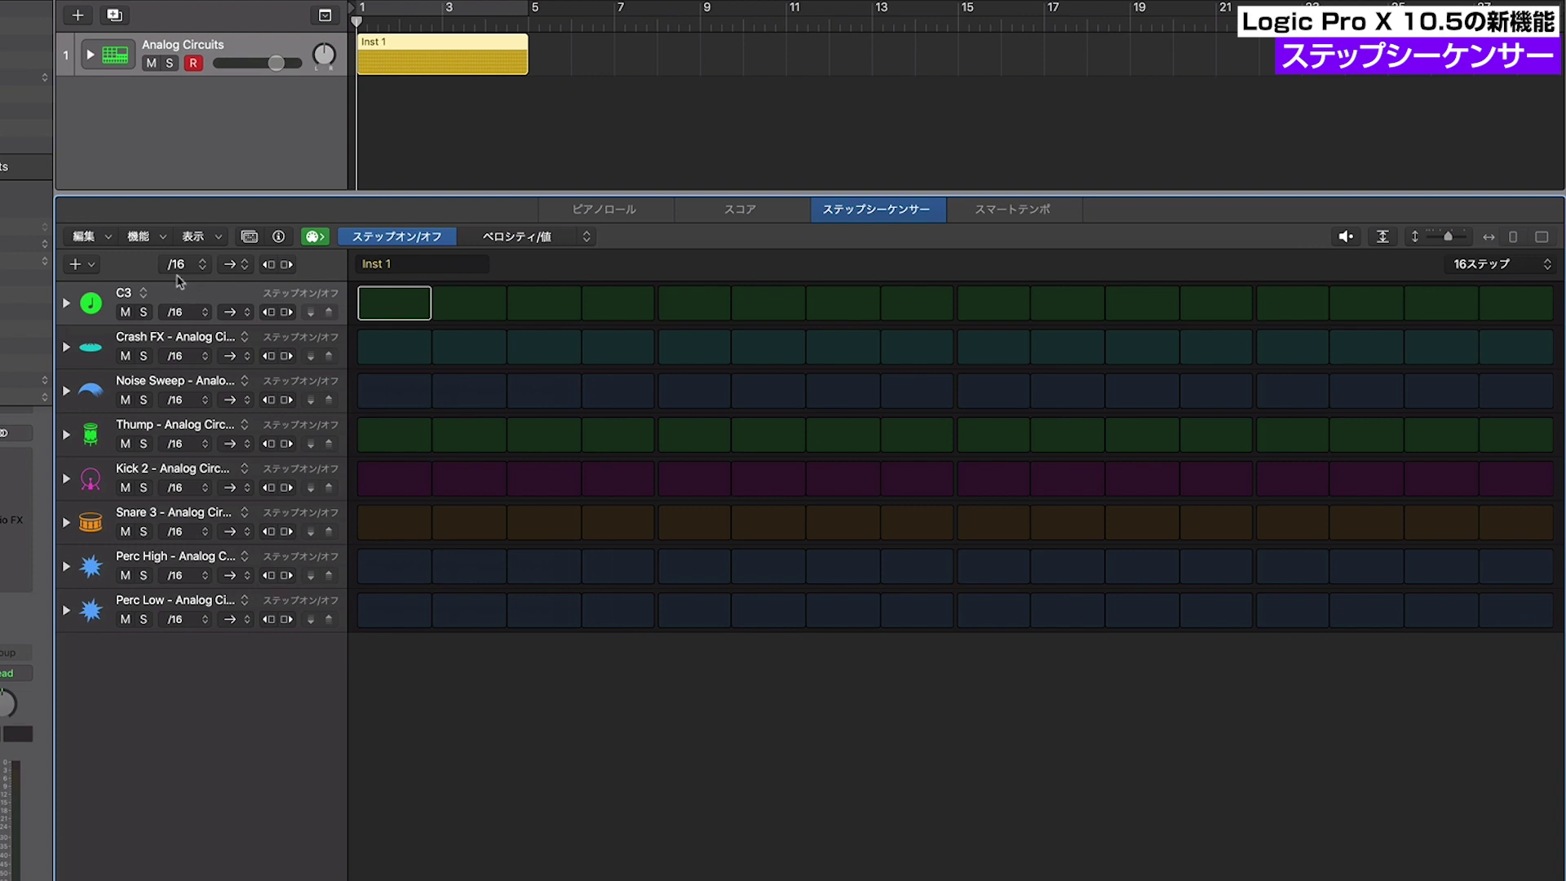
Show the pattern browser and load the Hard Funk drum pattern into the Inst 1 region
{"action": "left_click", "coordinate": [196, 238]}
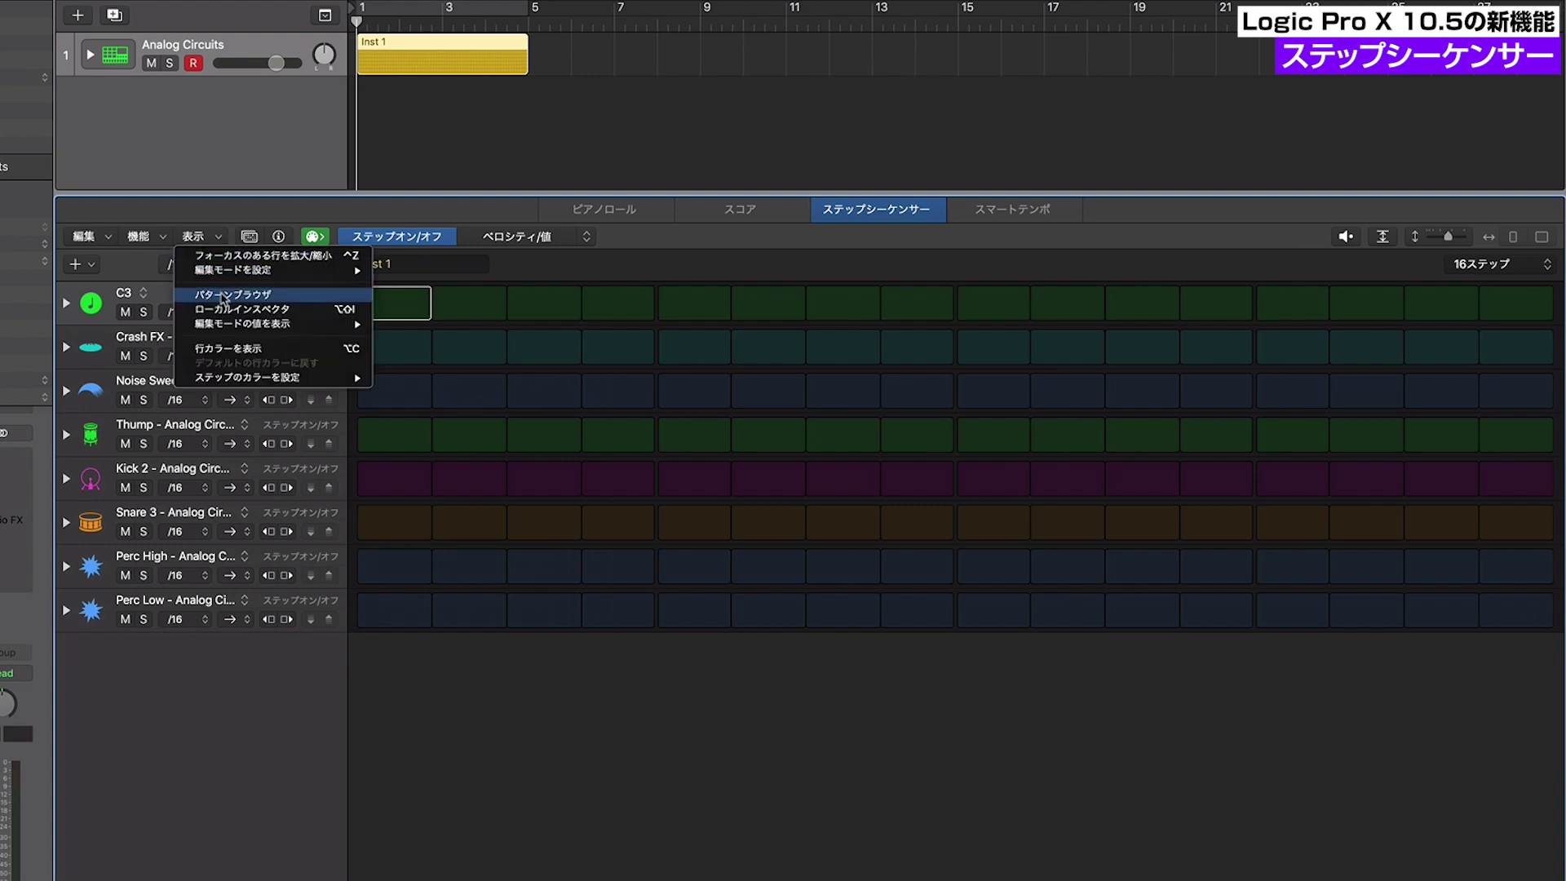
{"action": "left_click", "coordinate": [228, 240]}
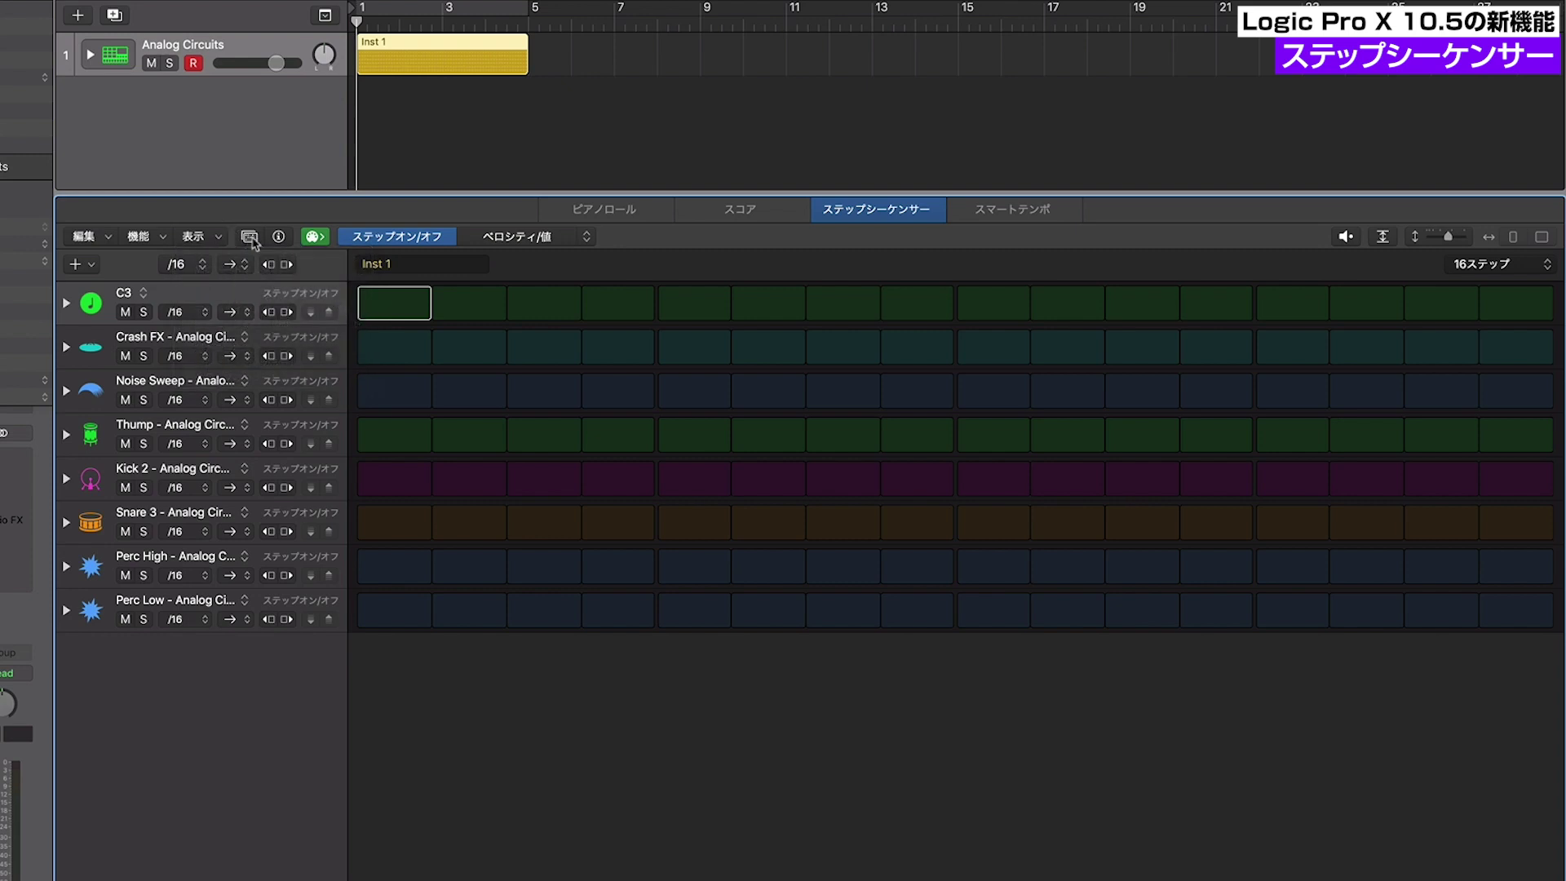
{"action": "left_click", "coordinate": [251, 238]}
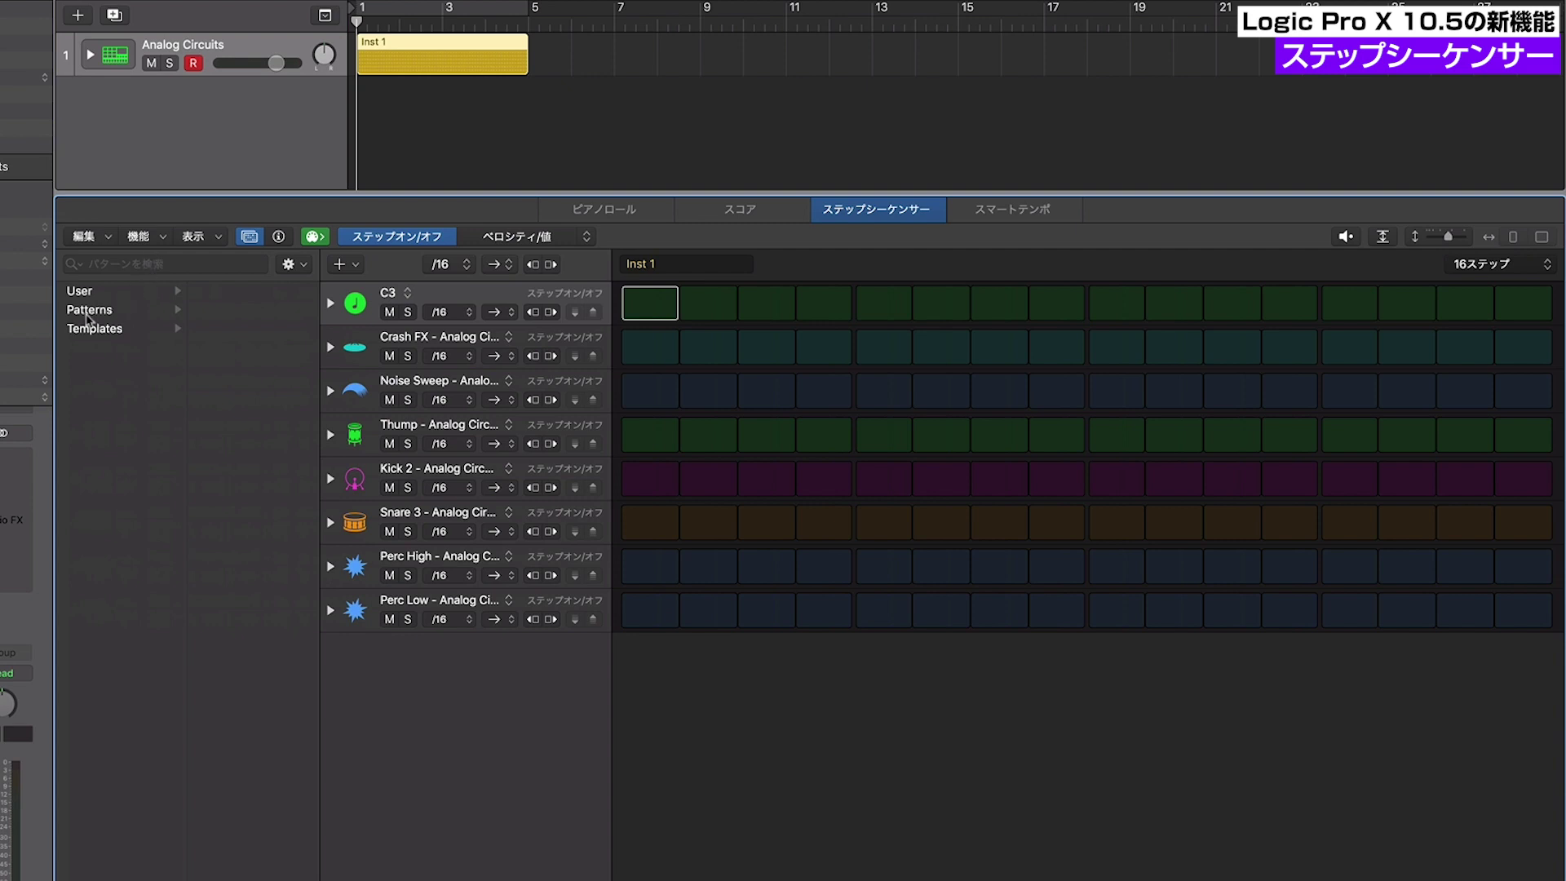
{"action": "left_click", "coordinate": [85, 315]}
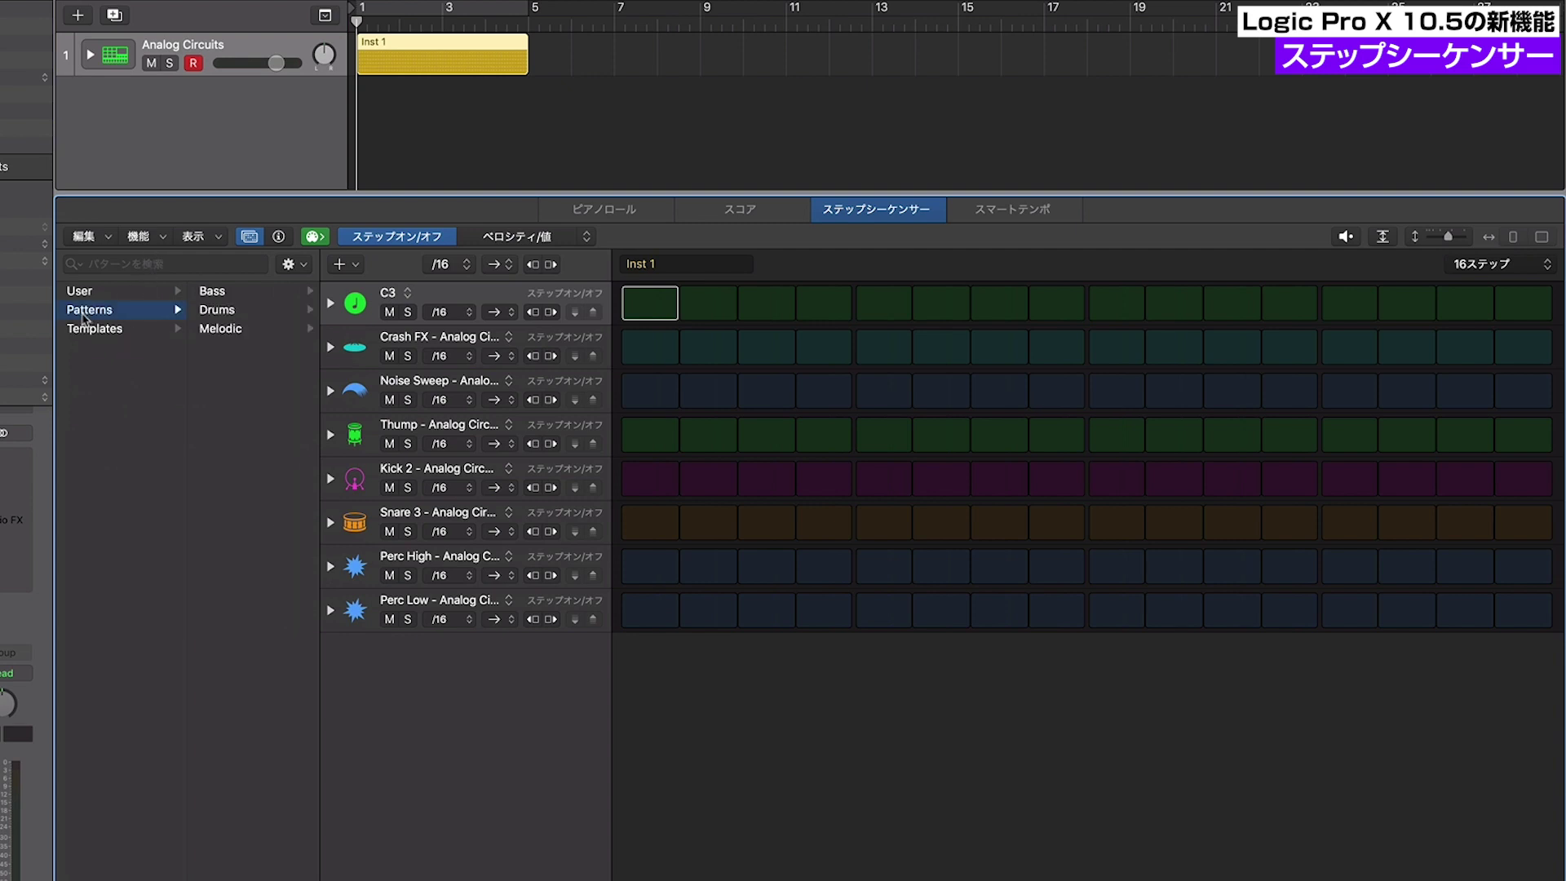
{"action": "left_click", "coordinate": [217, 311]}
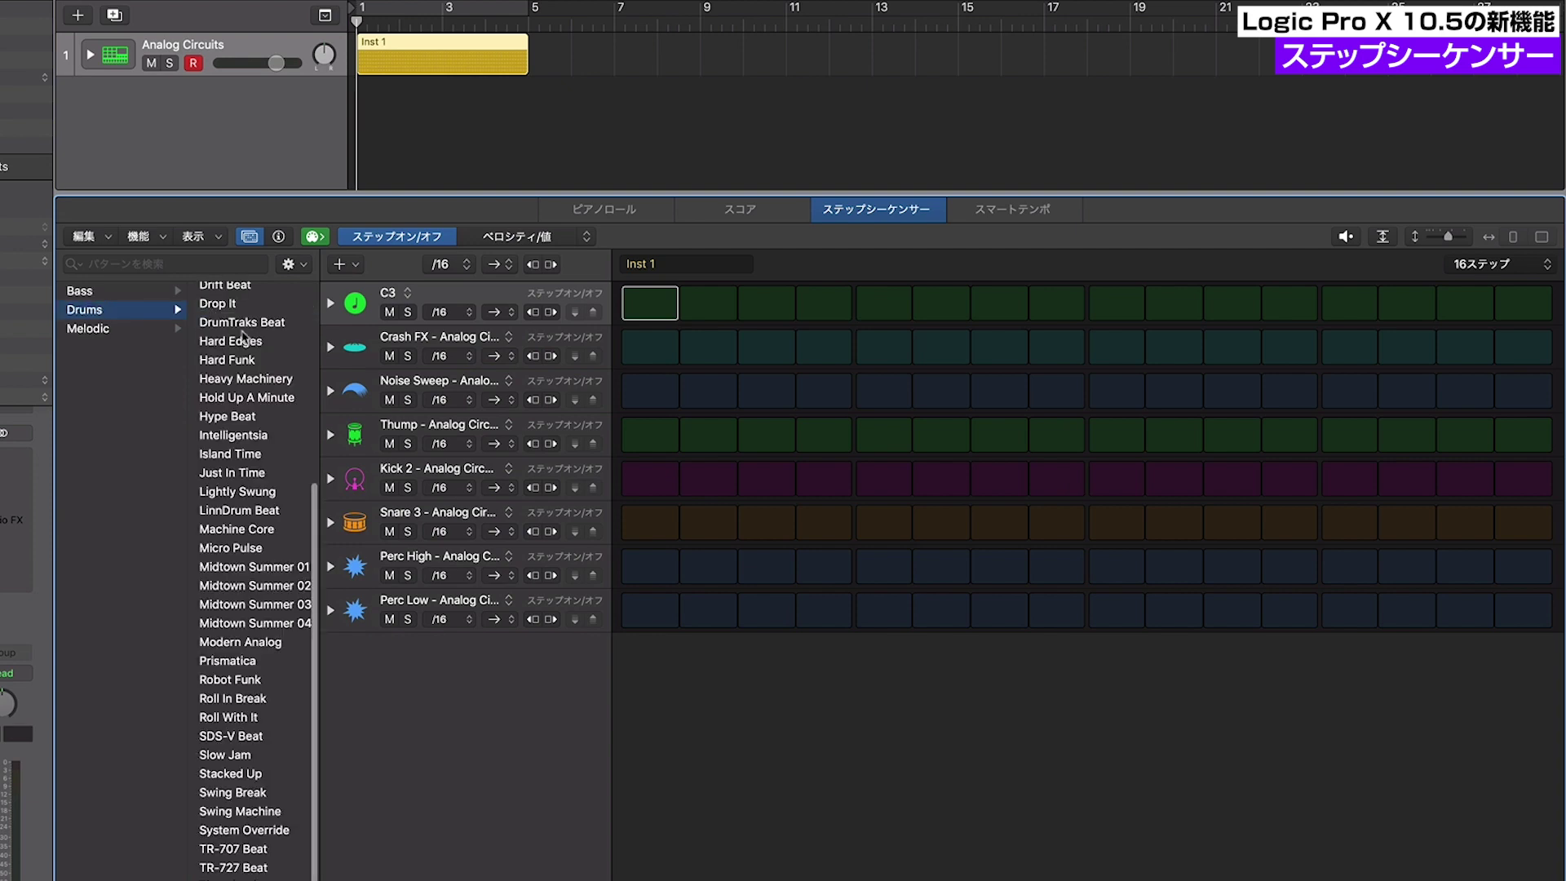
{"action": "left_click", "coordinate": [243, 361]}
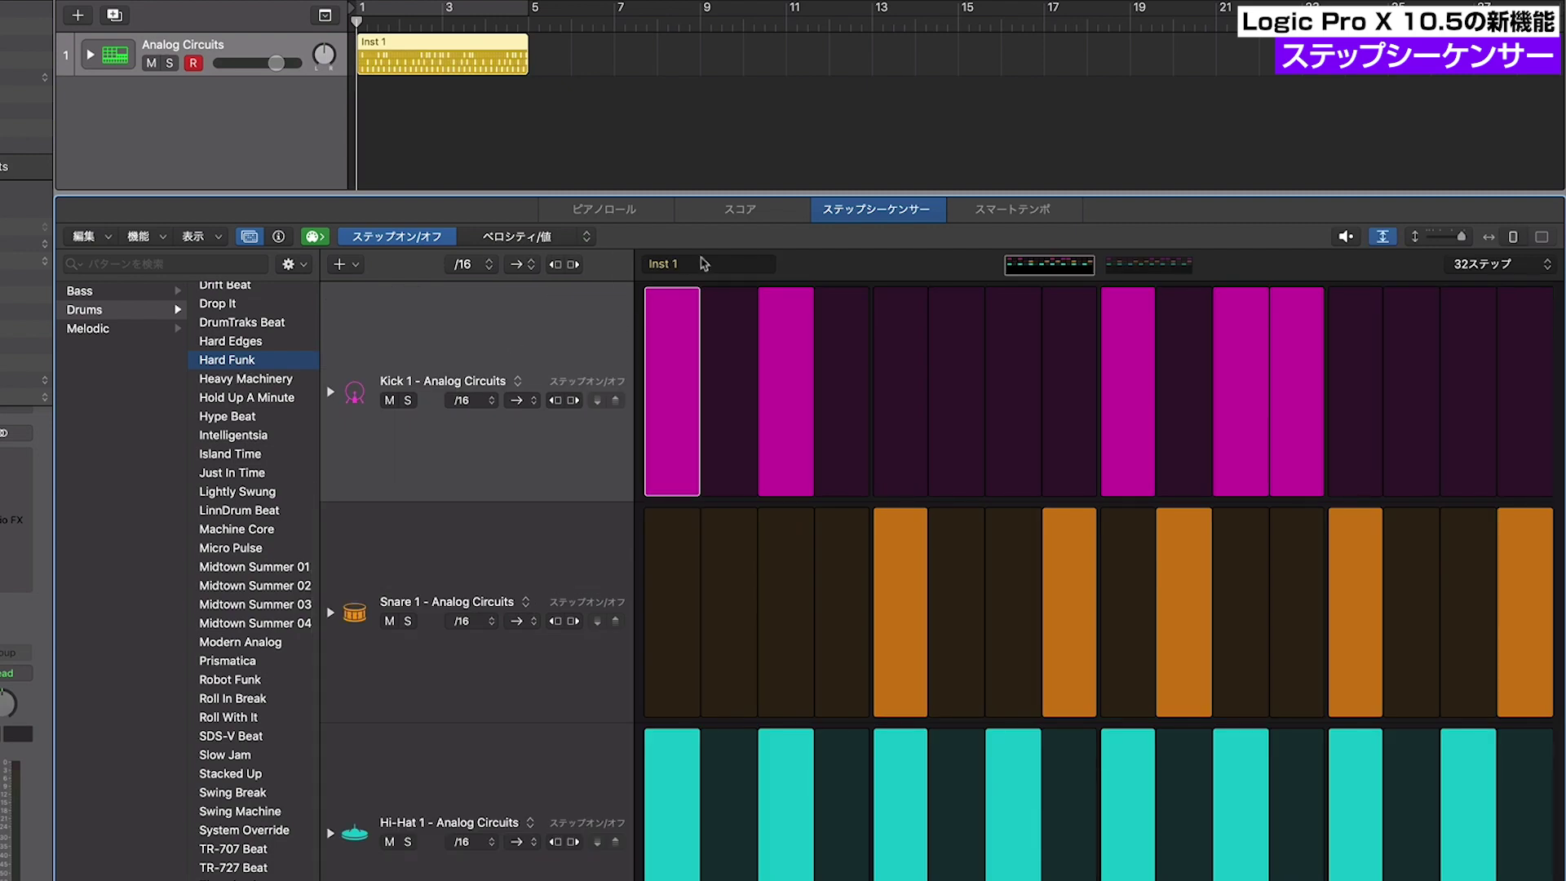
Set the cycle range to bars 1 to 5, start playback, and display all 32 steps of the pattern at once
{"action": "left_click", "coordinate": [405, 18]}
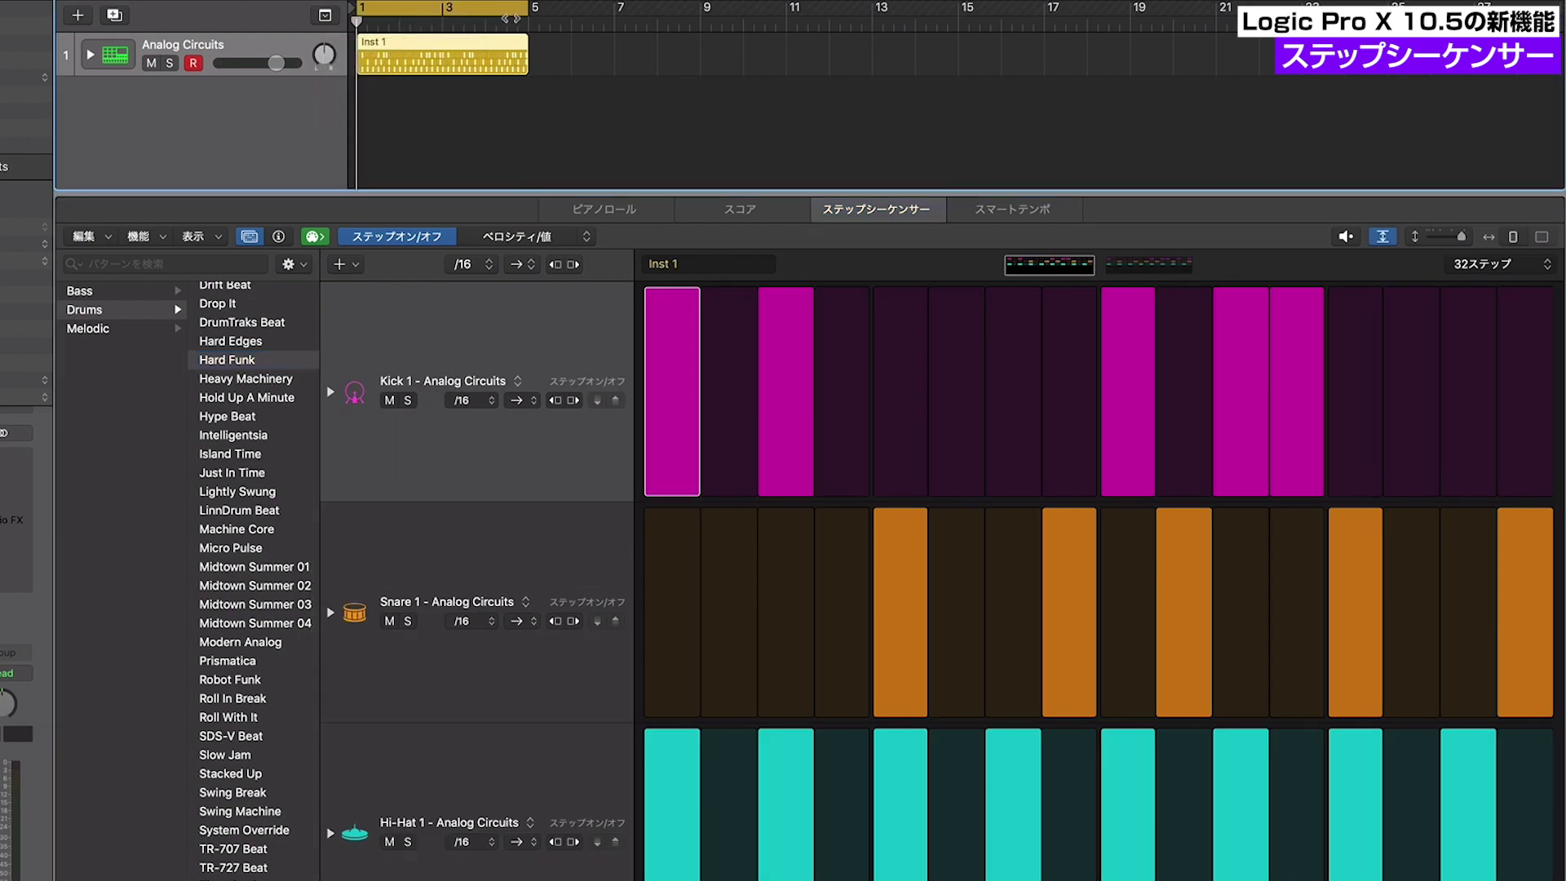
{"action": "key", "text": "space"}
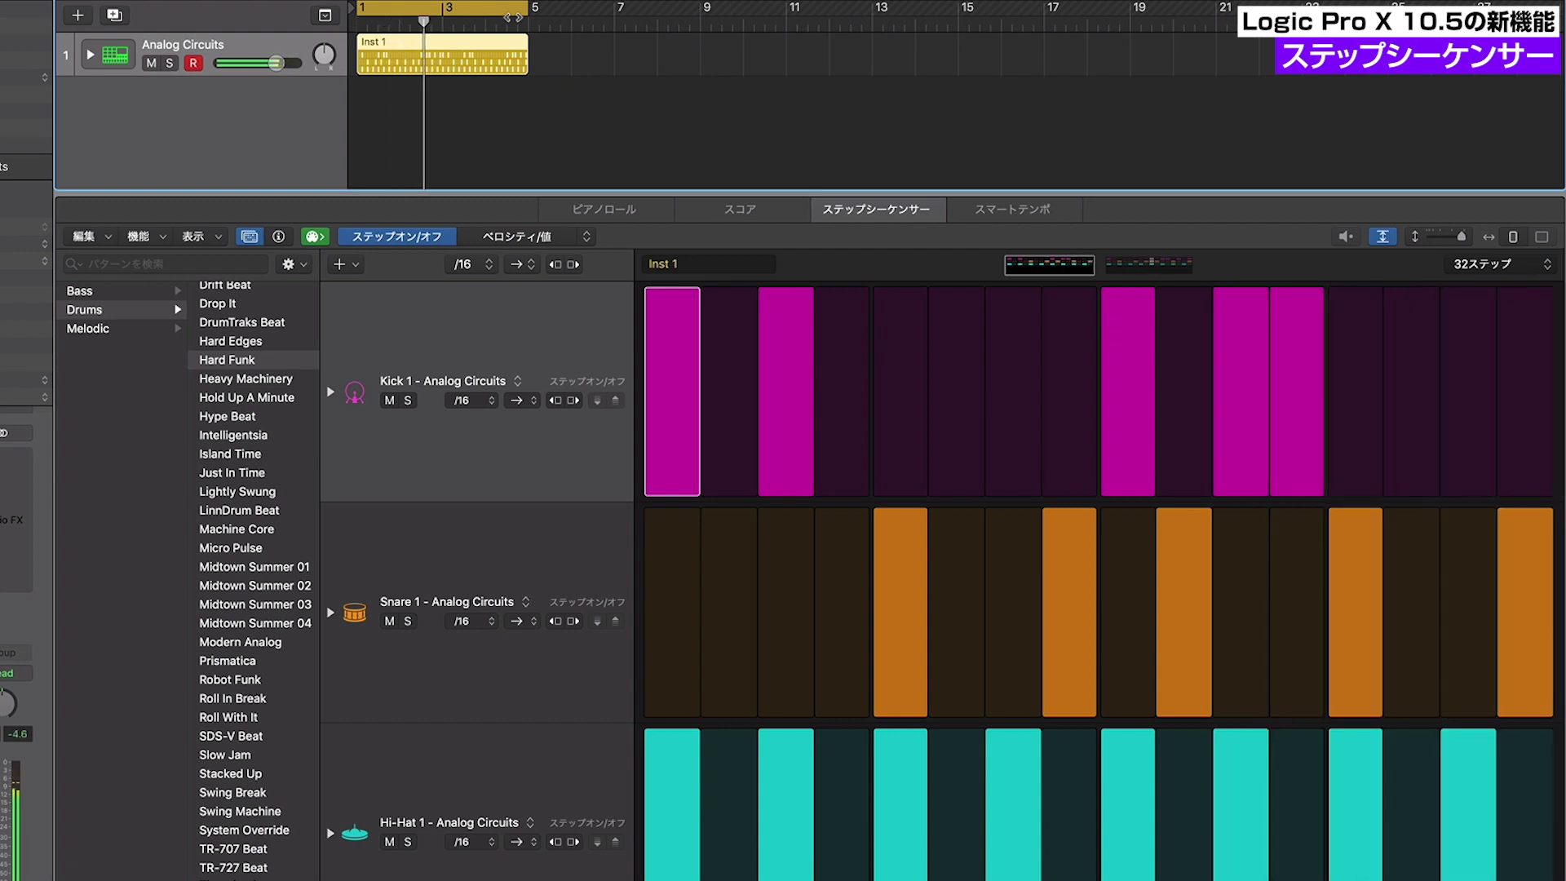
{"action": "left_click", "coordinate": [1541, 236]}
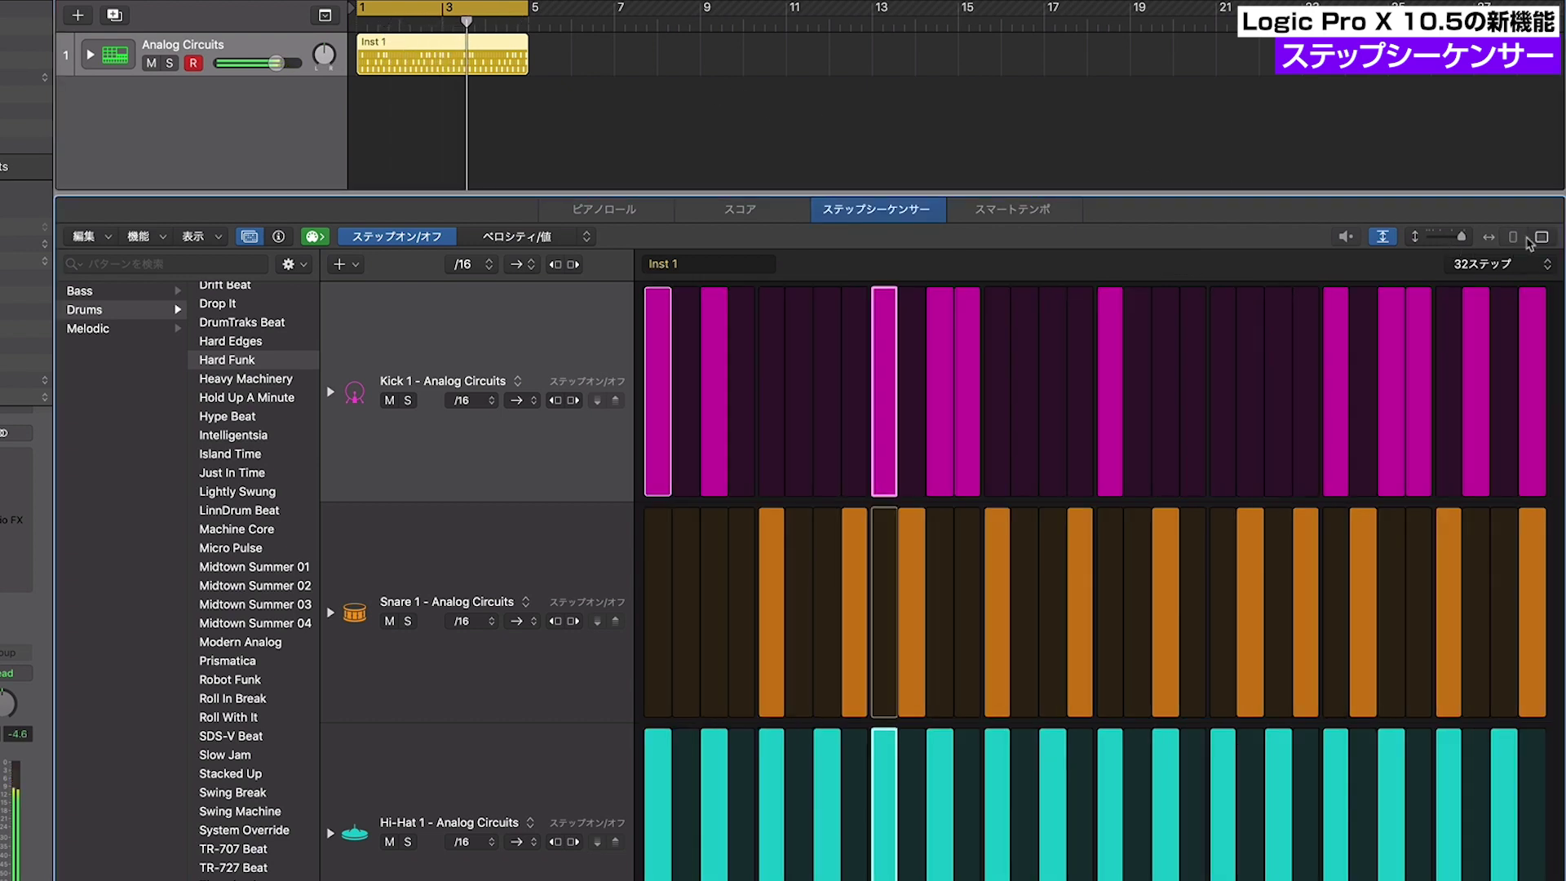
{"action": "left_click", "coordinate": [1542, 237]}
{"action": "left_click", "coordinate": [1542, 236]}
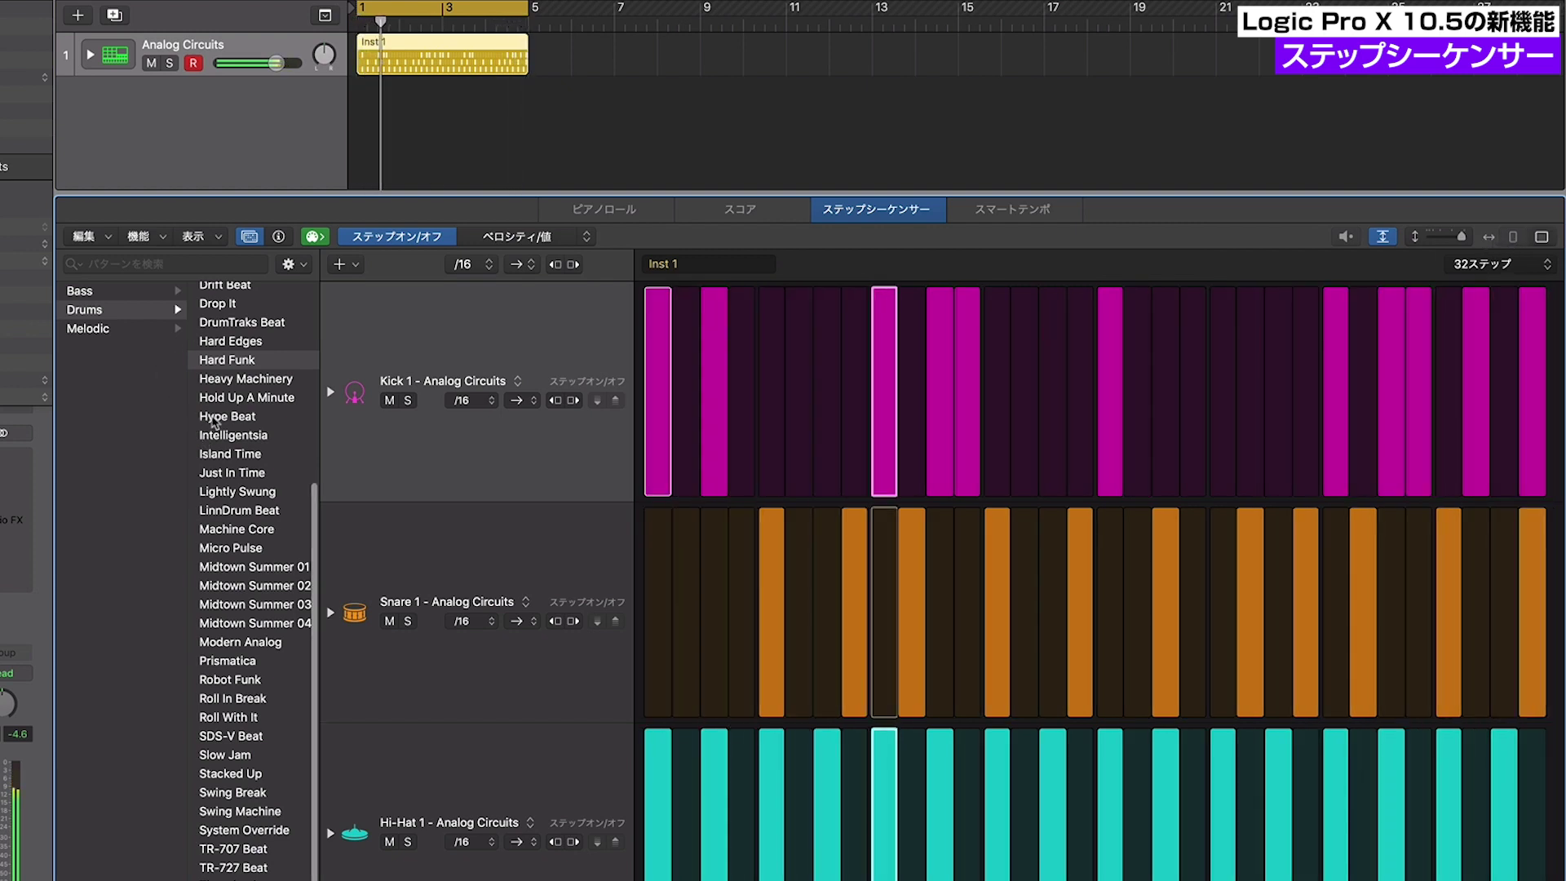
Audition the Hype Beat drum pattern, and replace it with the Micro Pulse pattern during playback
{"action": "left_click", "coordinate": [228, 417]}
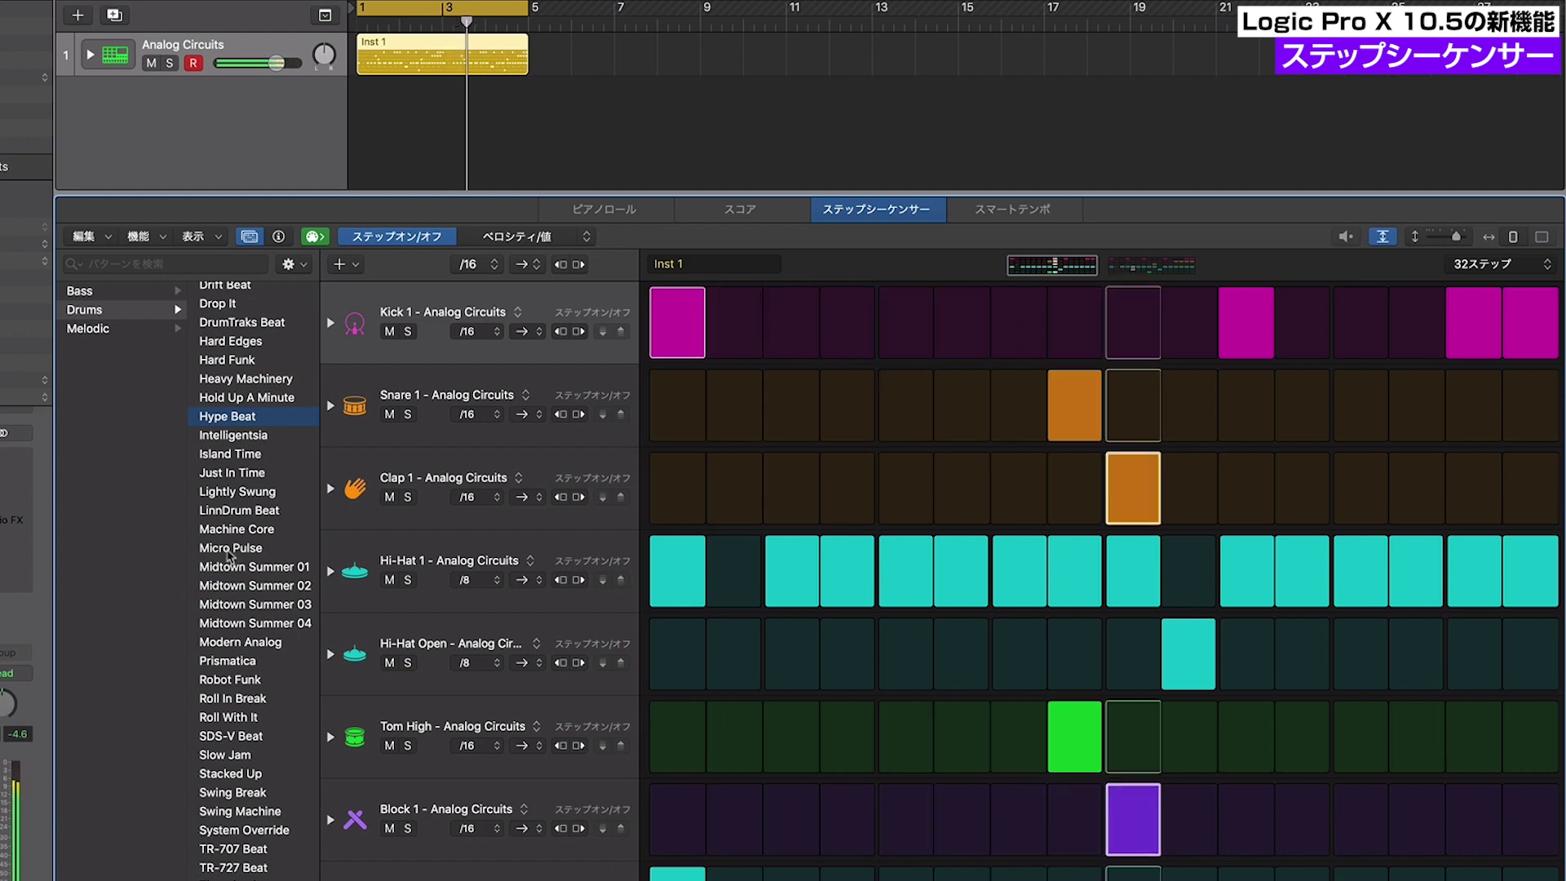
{"action": "left_click", "coordinate": [229, 549]}
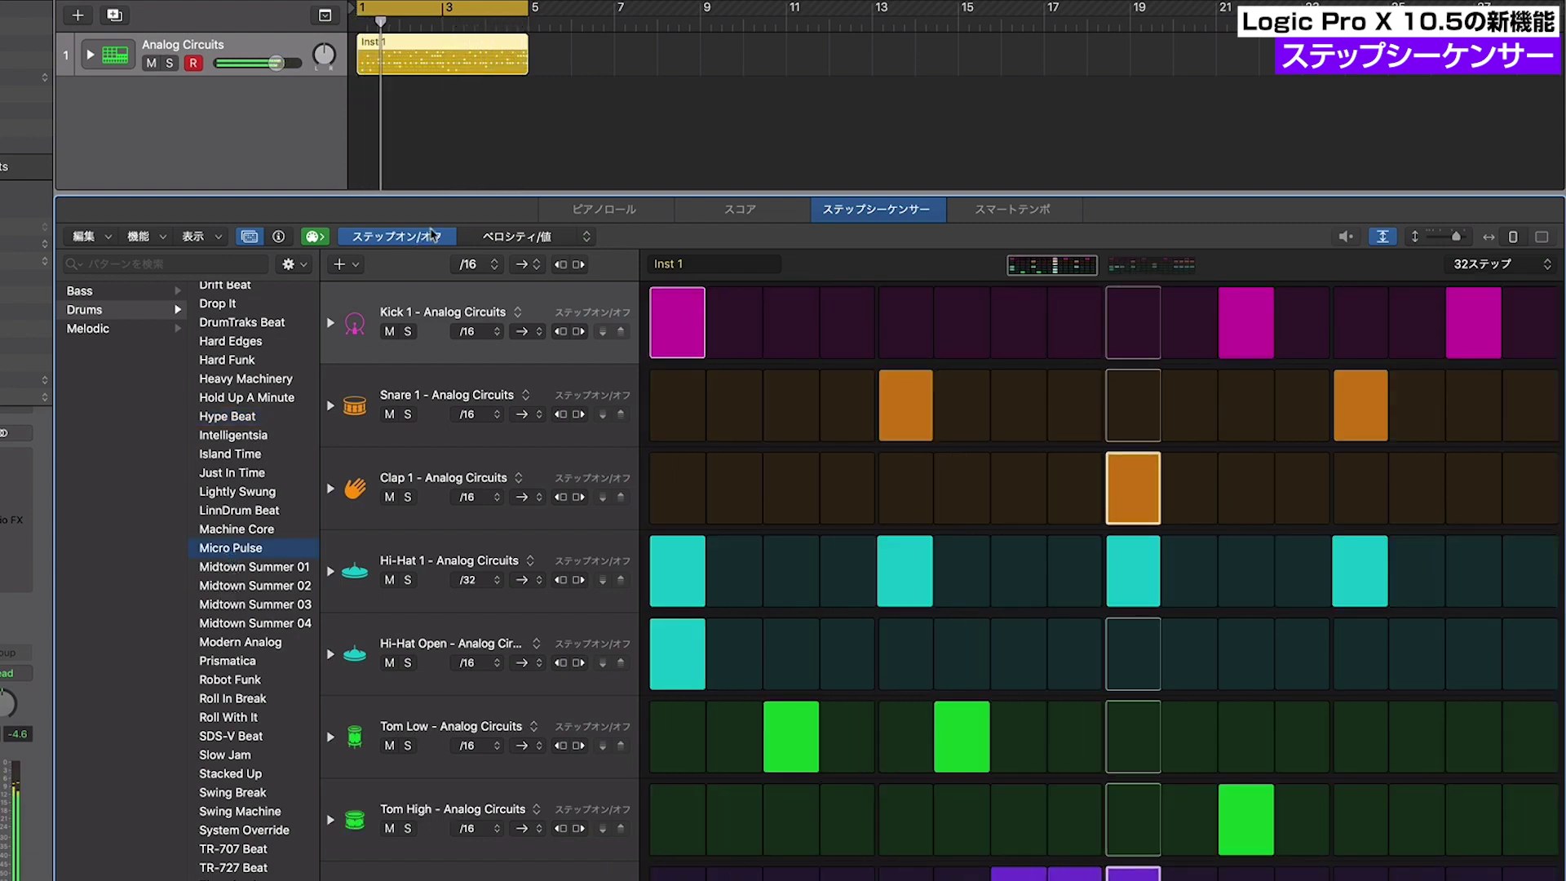
Create a pattern region at bar 5 on the Analog Circuits track, and load the Robot Funk drum pattern into it
{"action": "right_click", "coordinate": [549, 56]}
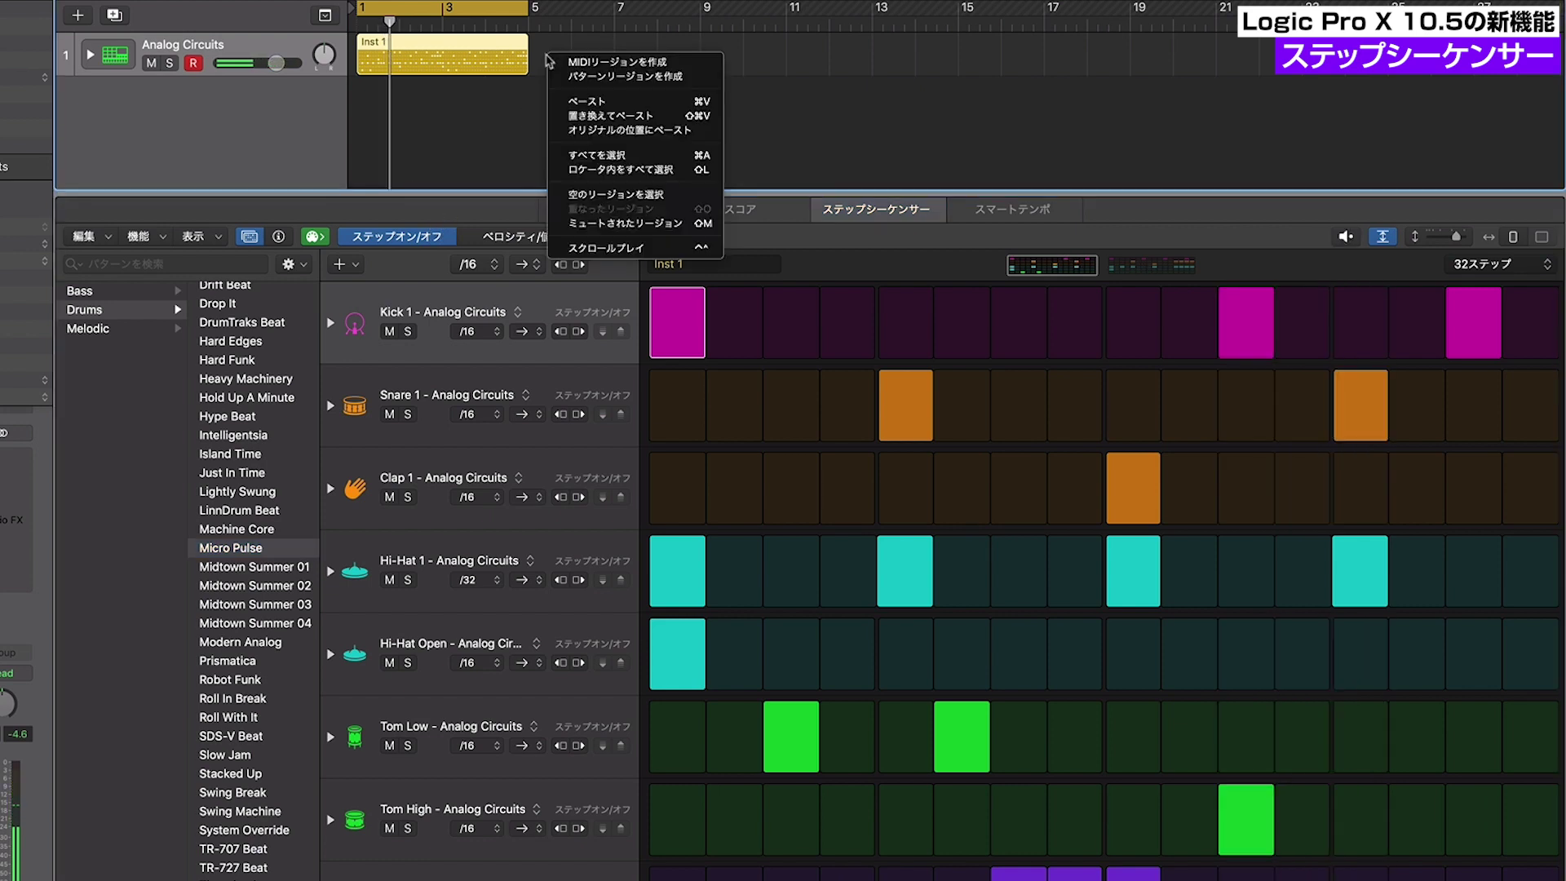
{"action": "left_click", "coordinate": [575, 75]}
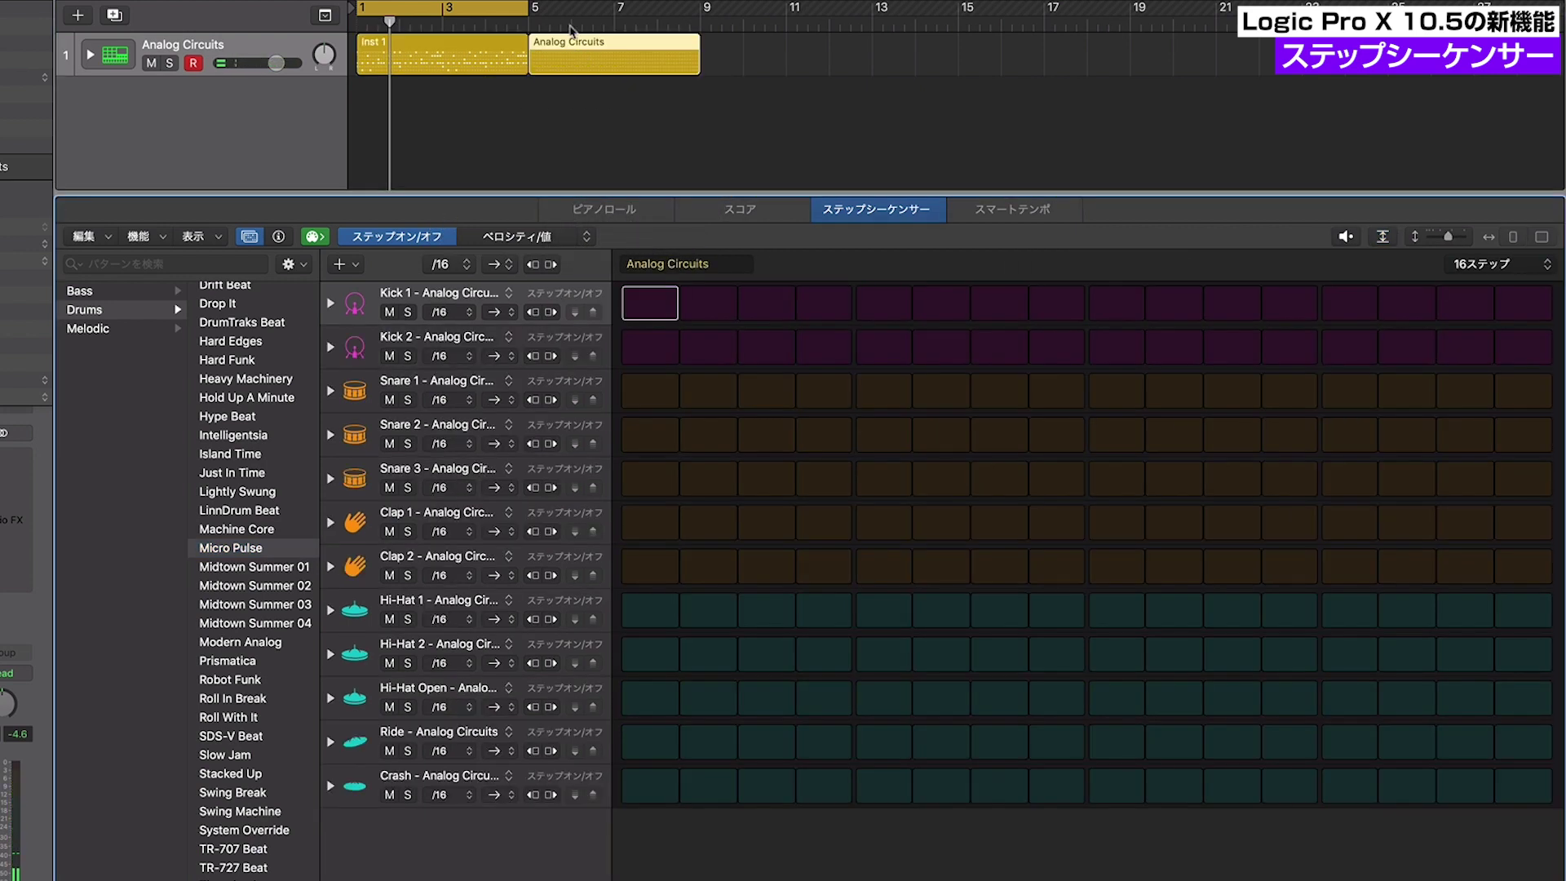
{"action": "left_click", "coordinate": [571, 14]}
{"action": "left_click", "coordinate": [232, 682]}
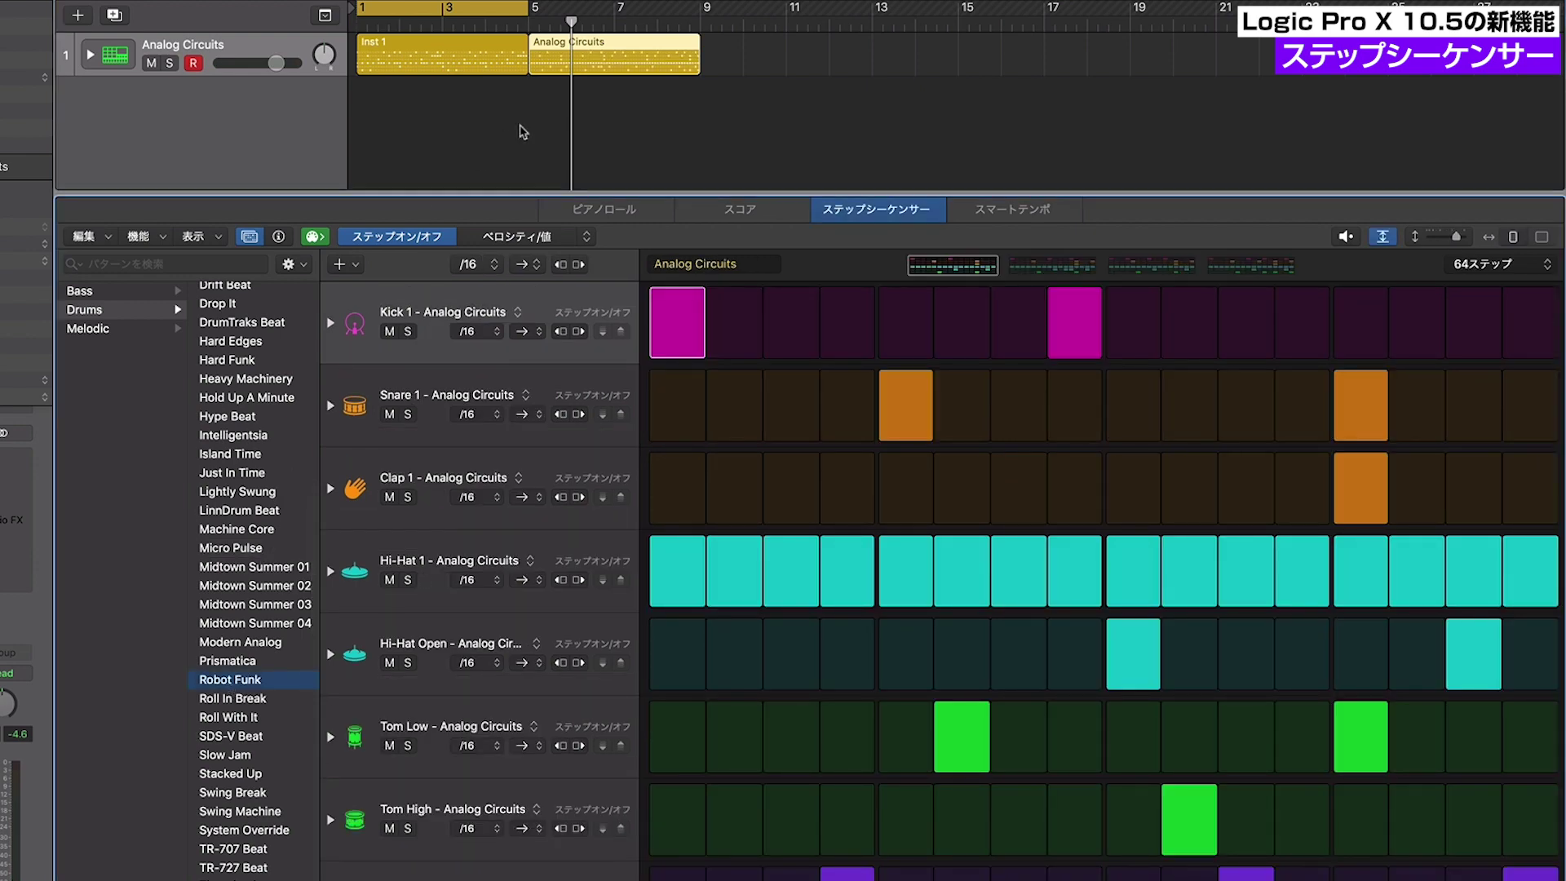
Add one software instrument track for the synth bass, and close the Agile Synth Bass instrument window
{"action": "left_click", "coordinate": [79, 15]}
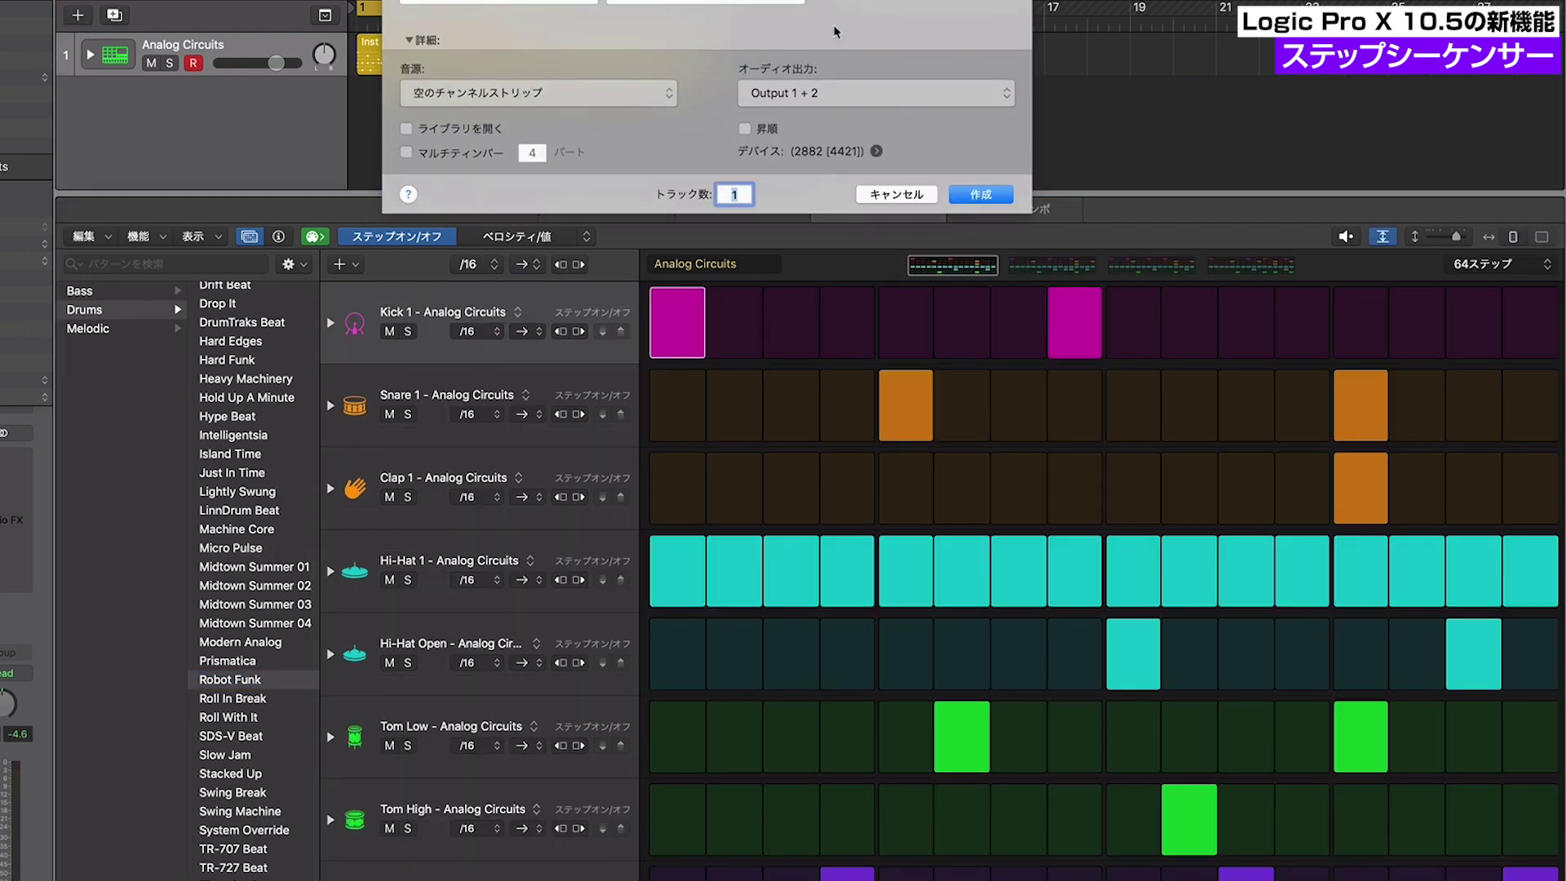
{"action": "left_click", "coordinate": [954, 201]}
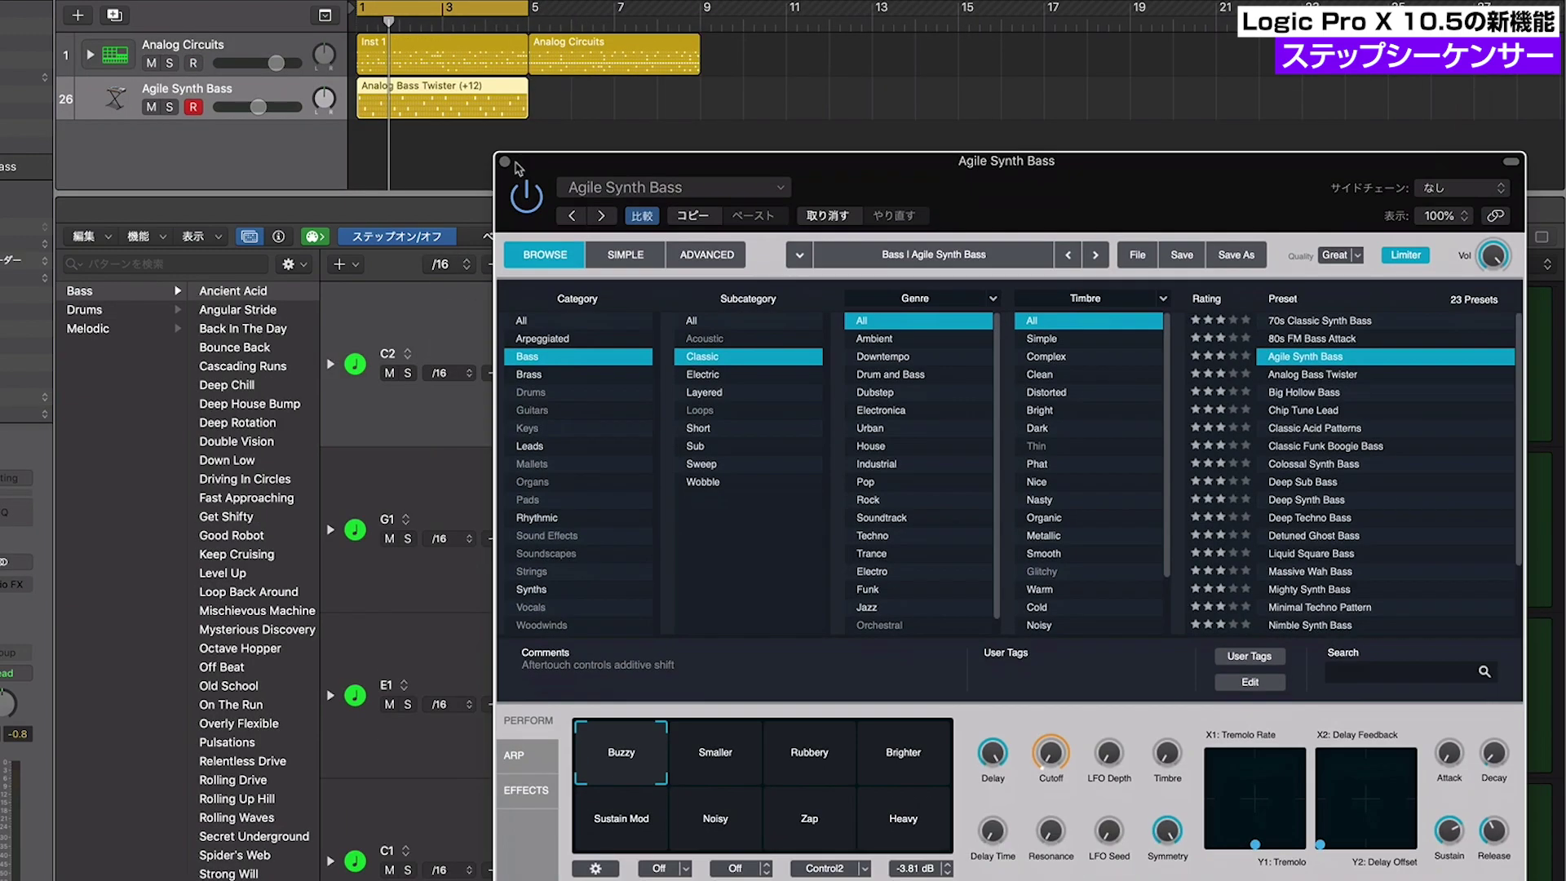
{"action": "left_click", "coordinate": [505, 163]}
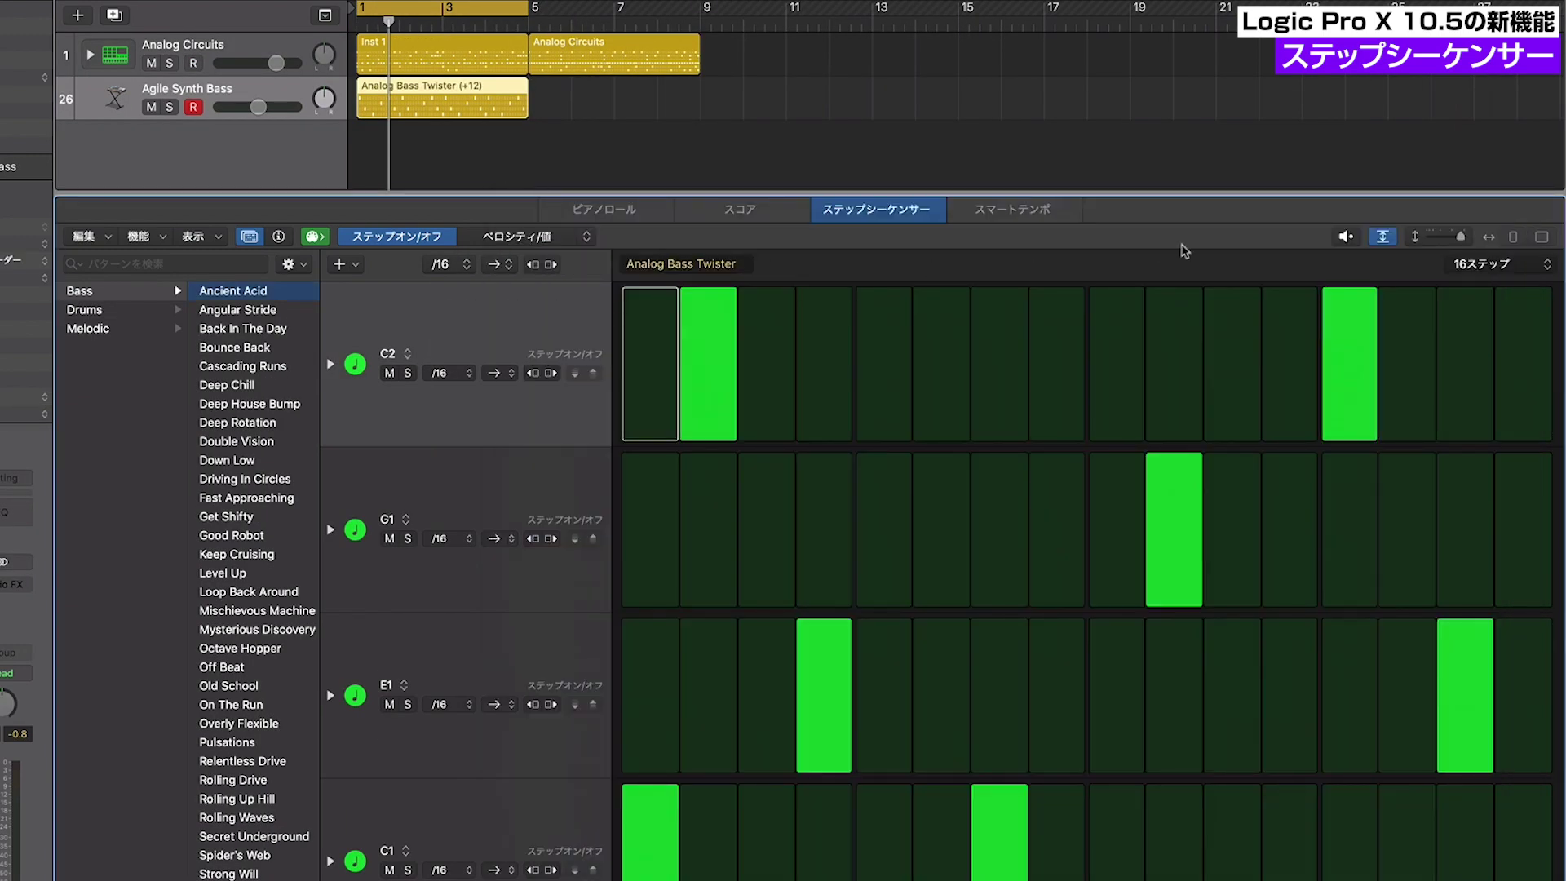
Start playback and audition the bass patterns Driving In Circles, Loop Back Around and Secret Underground on the synth bass track
{"action": "key", "text": "space"}
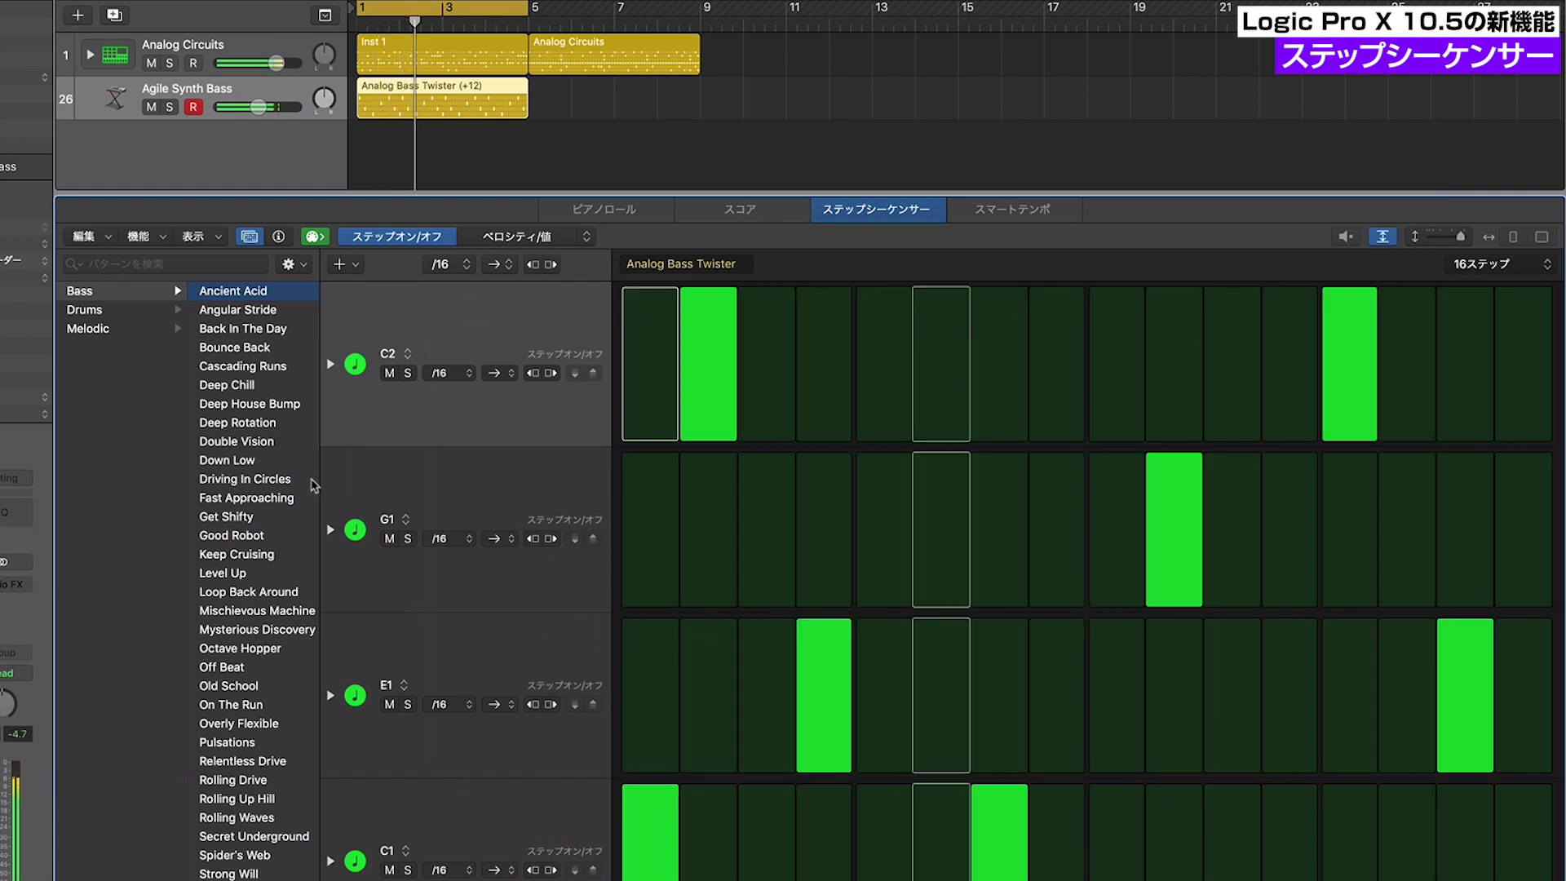
{"action": "left_click", "coordinate": [254, 478]}
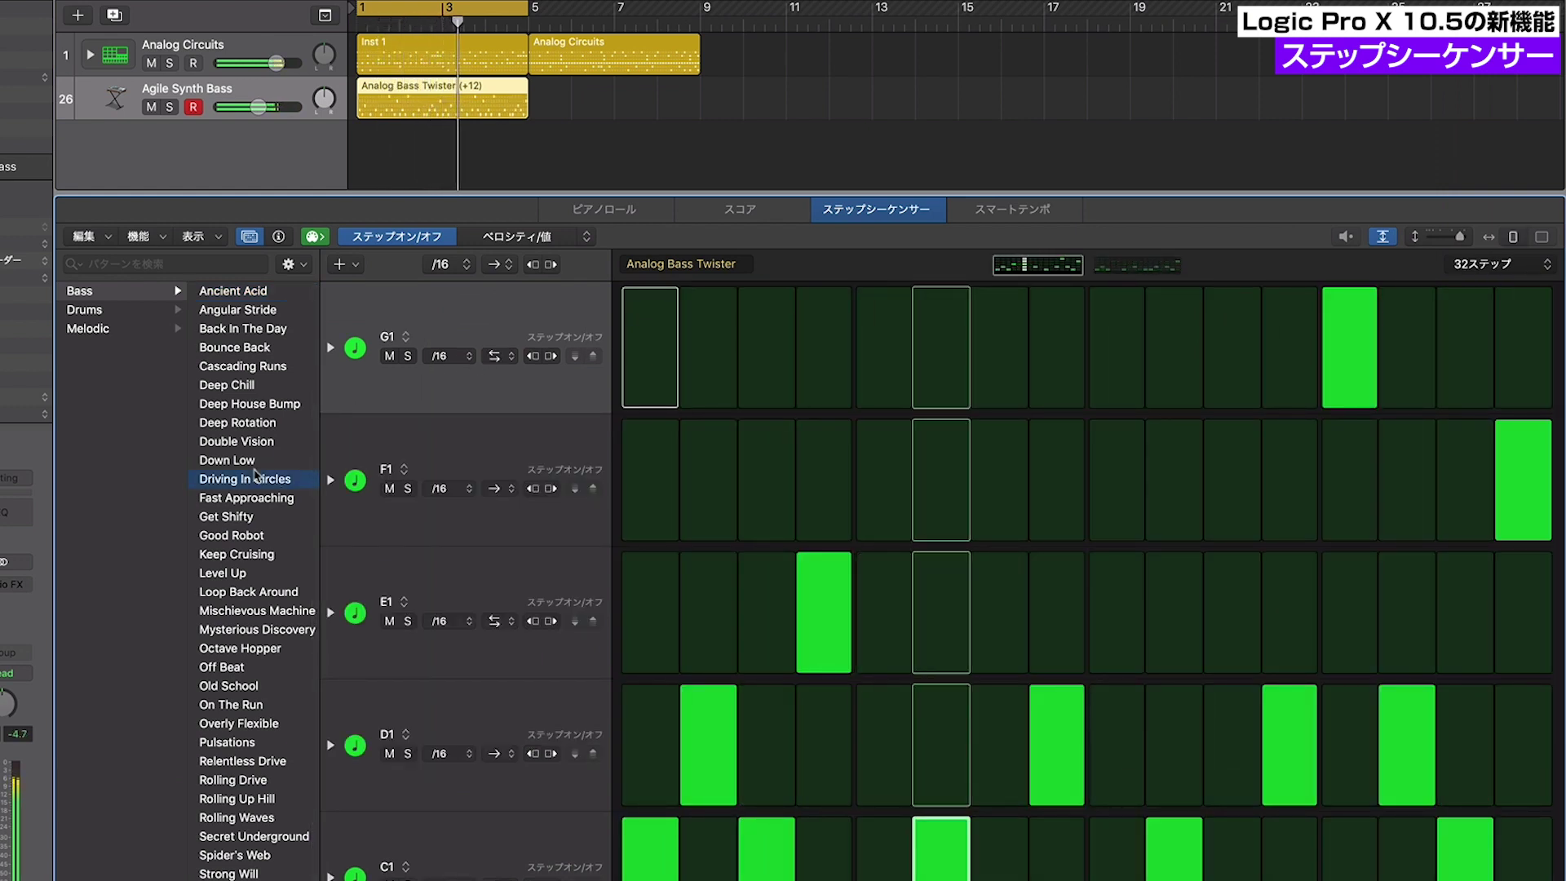
{"action": "left_click", "coordinate": [240, 592]}
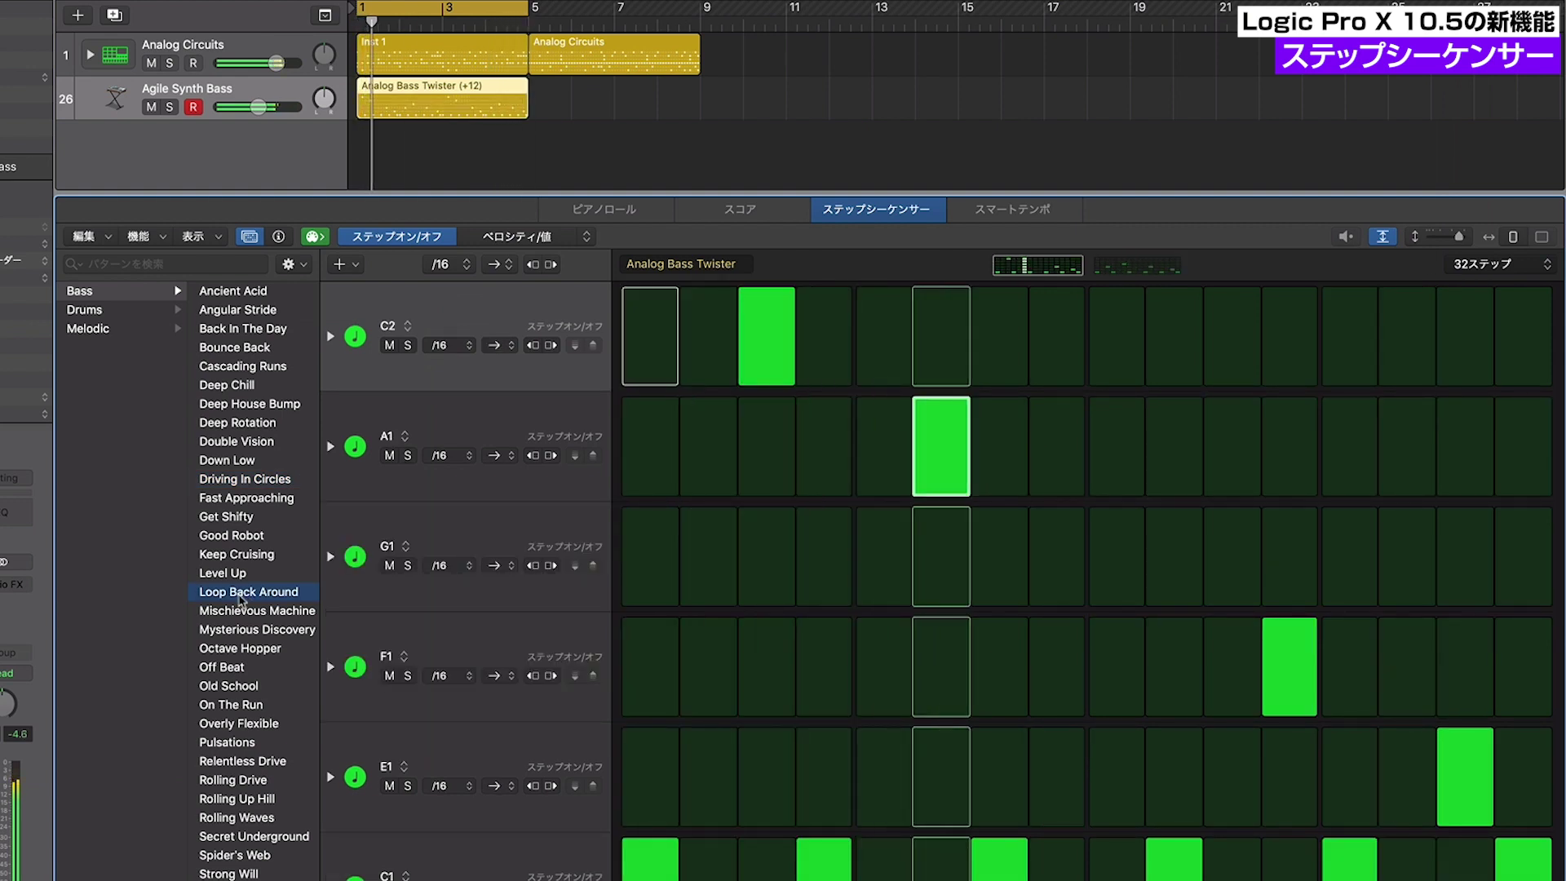
{"action": "left_click", "coordinate": [236, 839]}
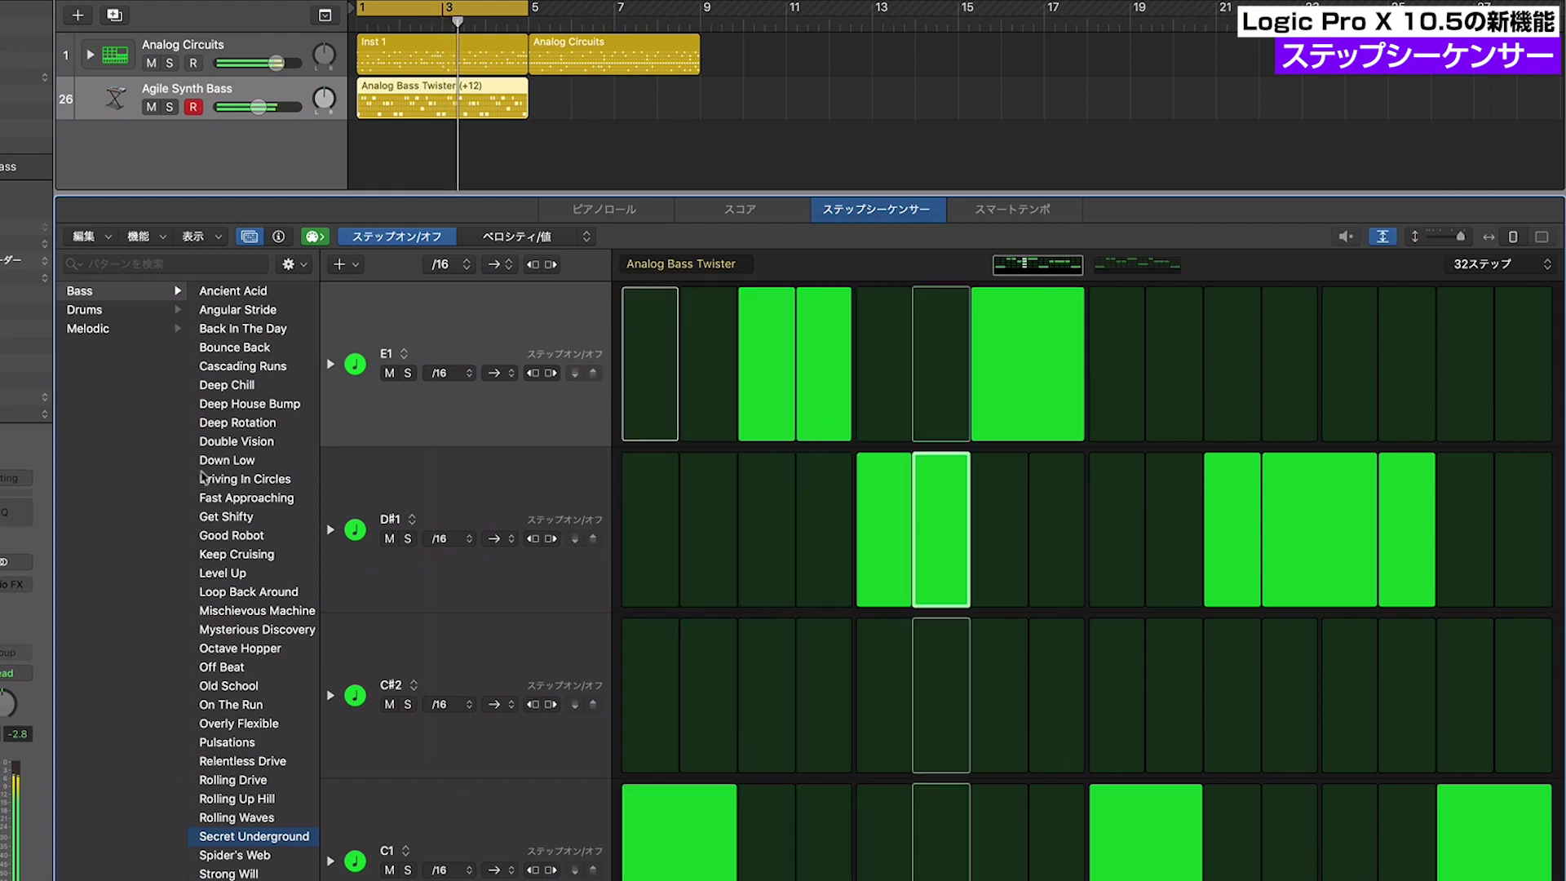
Play the Baroque Fantasy melodic pattern with the Classic Acid Patterns sound, and close the instrument window
{"action": "left_click", "coordinate": [155, 327]}
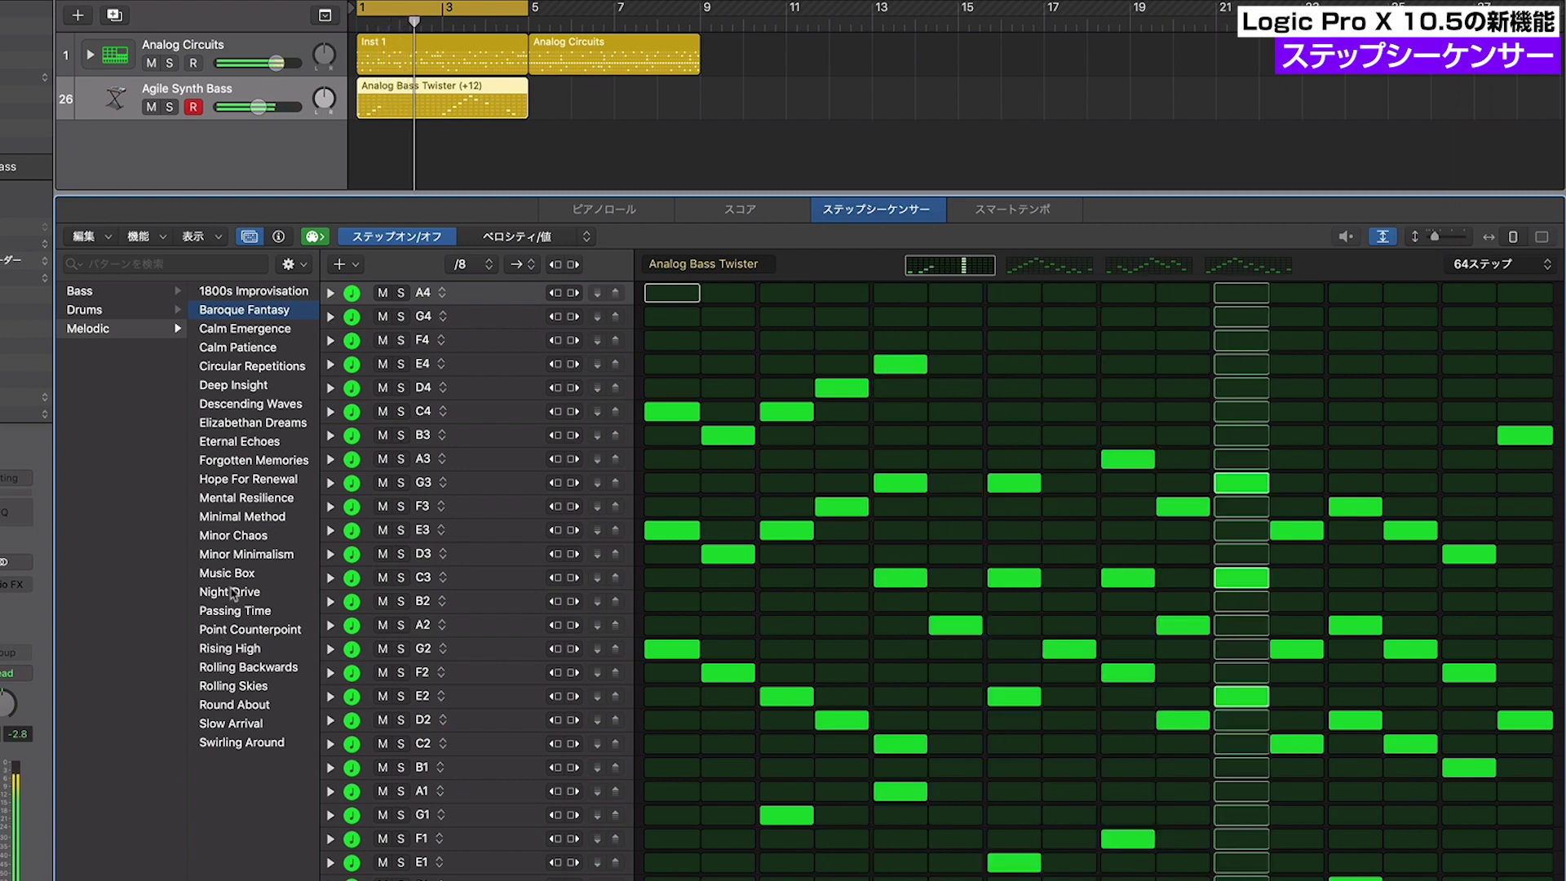
{"action": "key", "text": "space"}
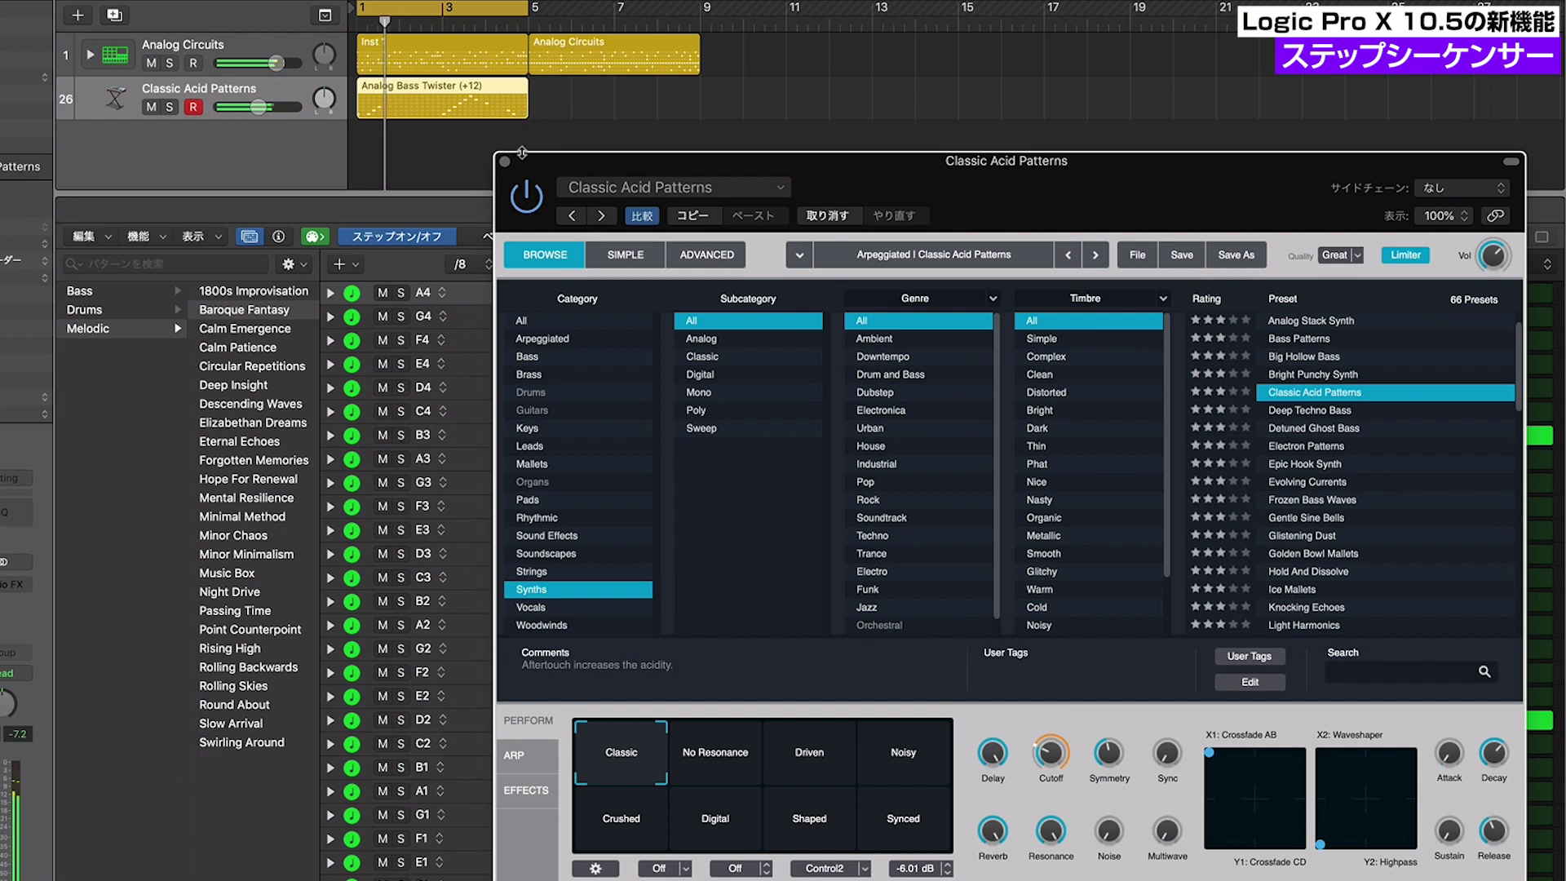
{"action": "left_click", "coordinate": [508, 163]}
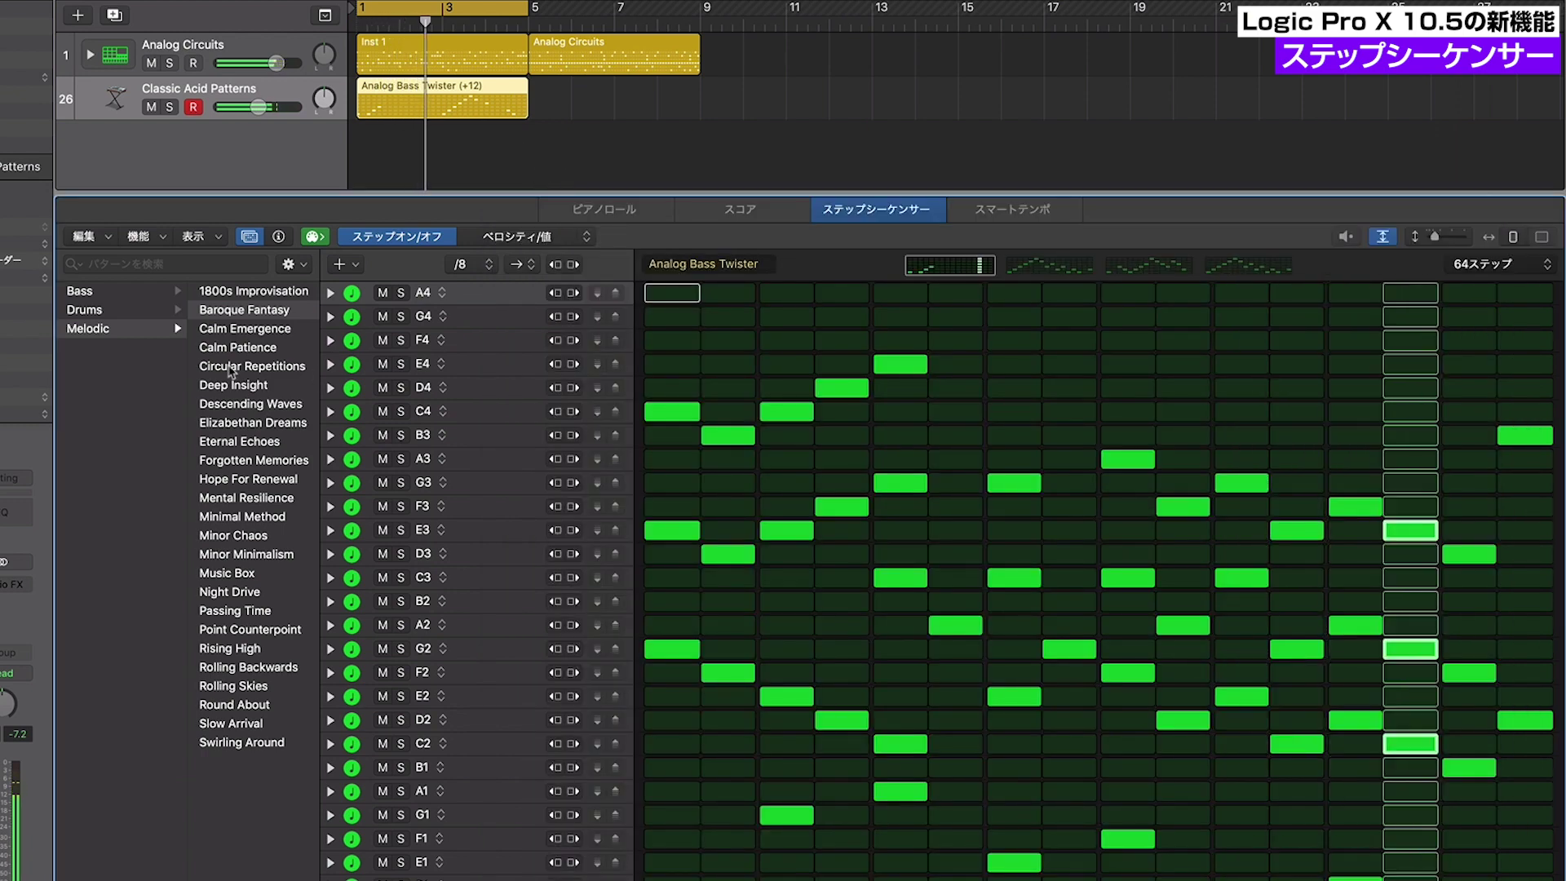
Audition Circular Repetitions, replace it with the Minor Minimalism melodic pattern, and turn on steps 14 to 16 of the G2 row
{"action": "left_click", "coordinate": [229, 367]}
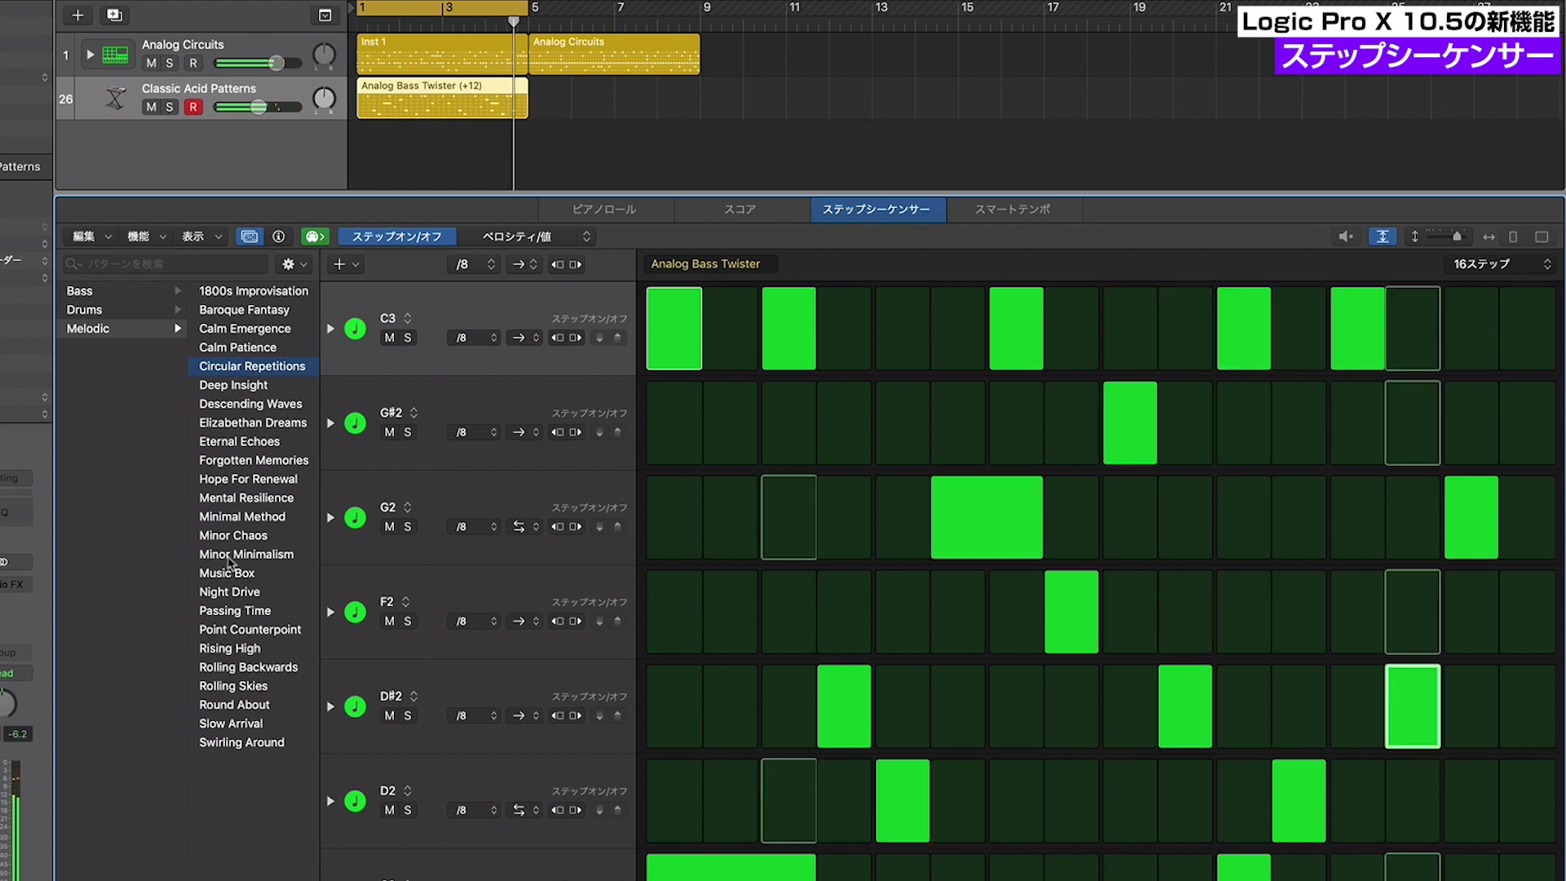
{"action": "left_click", "coordinate": [229, 556]}
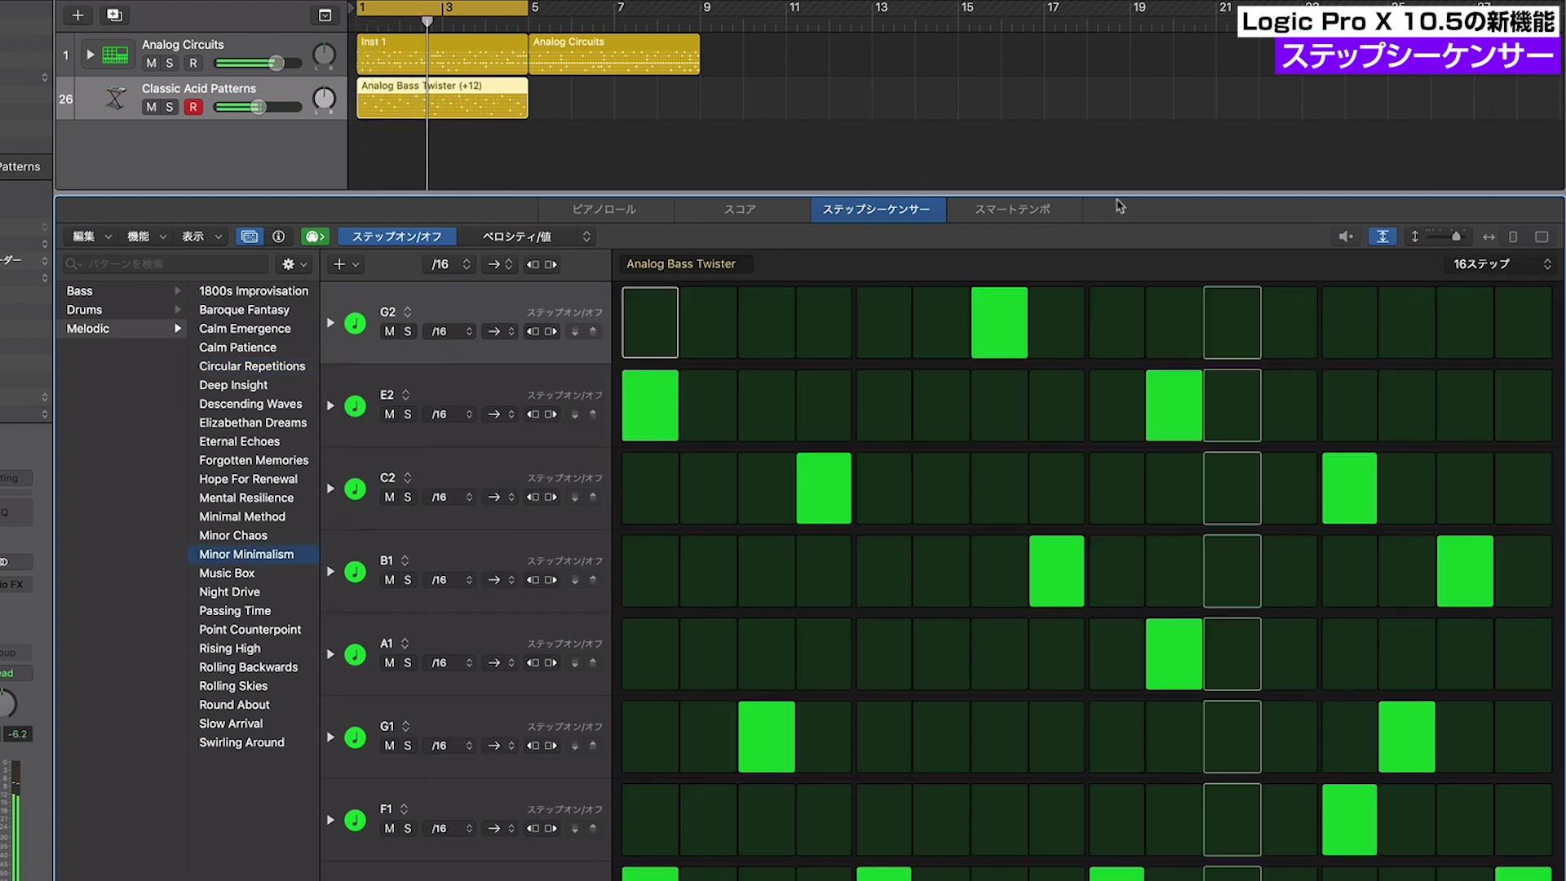
{"action": "left_click_drag", "start_coordinate": [1405, 322], "coordinate": [1522, 325]}
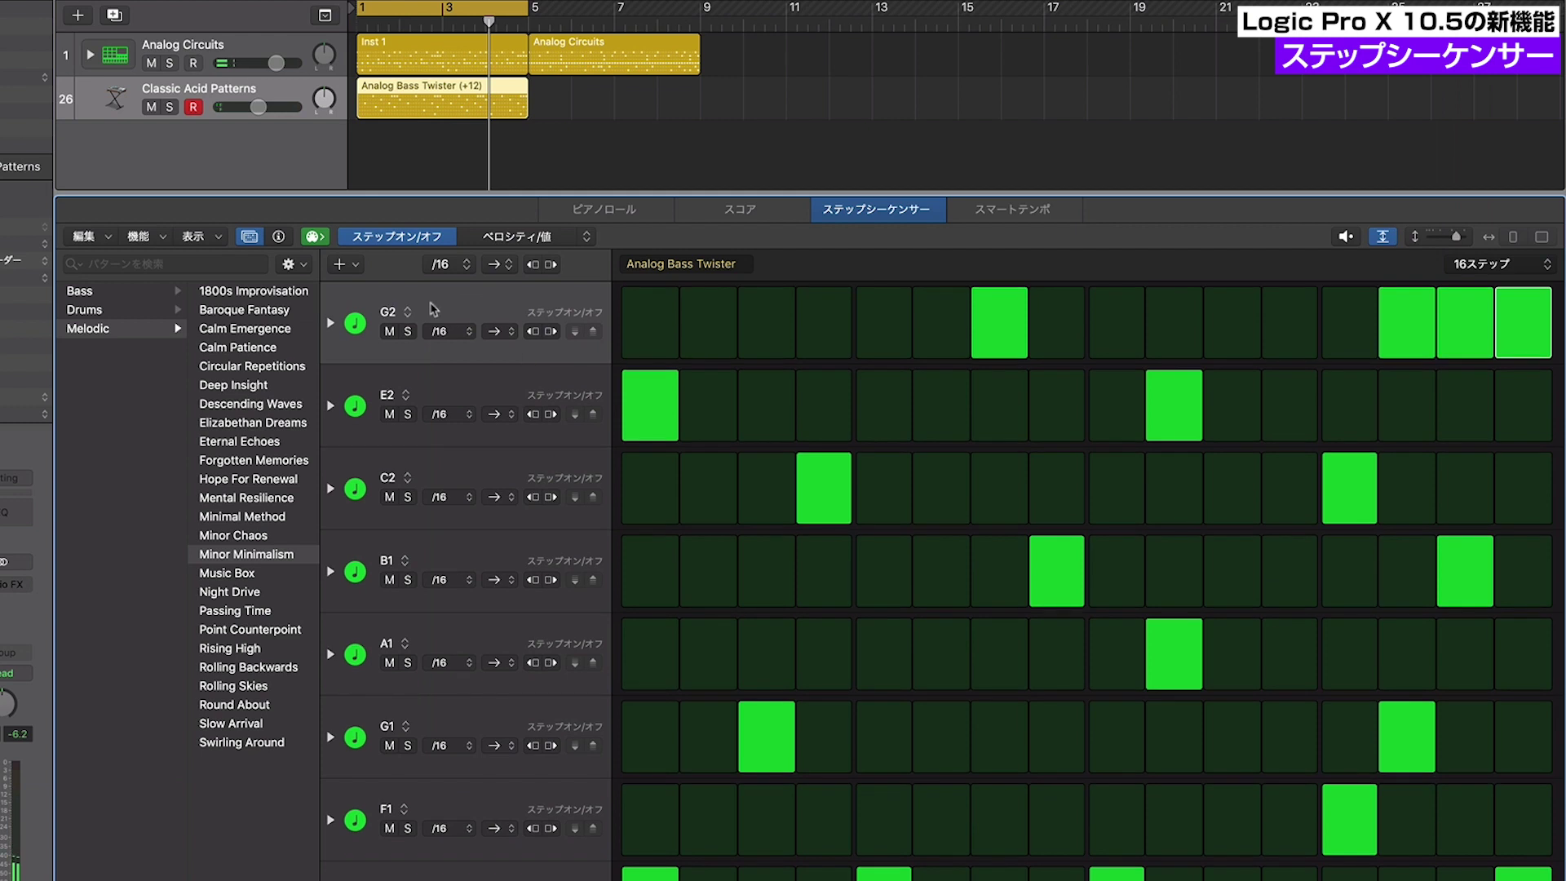
Examine the note choices for adding a pattern row, including the available octaves of D
{"action": "left_click", "coordinate": [341, 266]}
{"action": "mouse_move", "coordinate": [361, 273]}
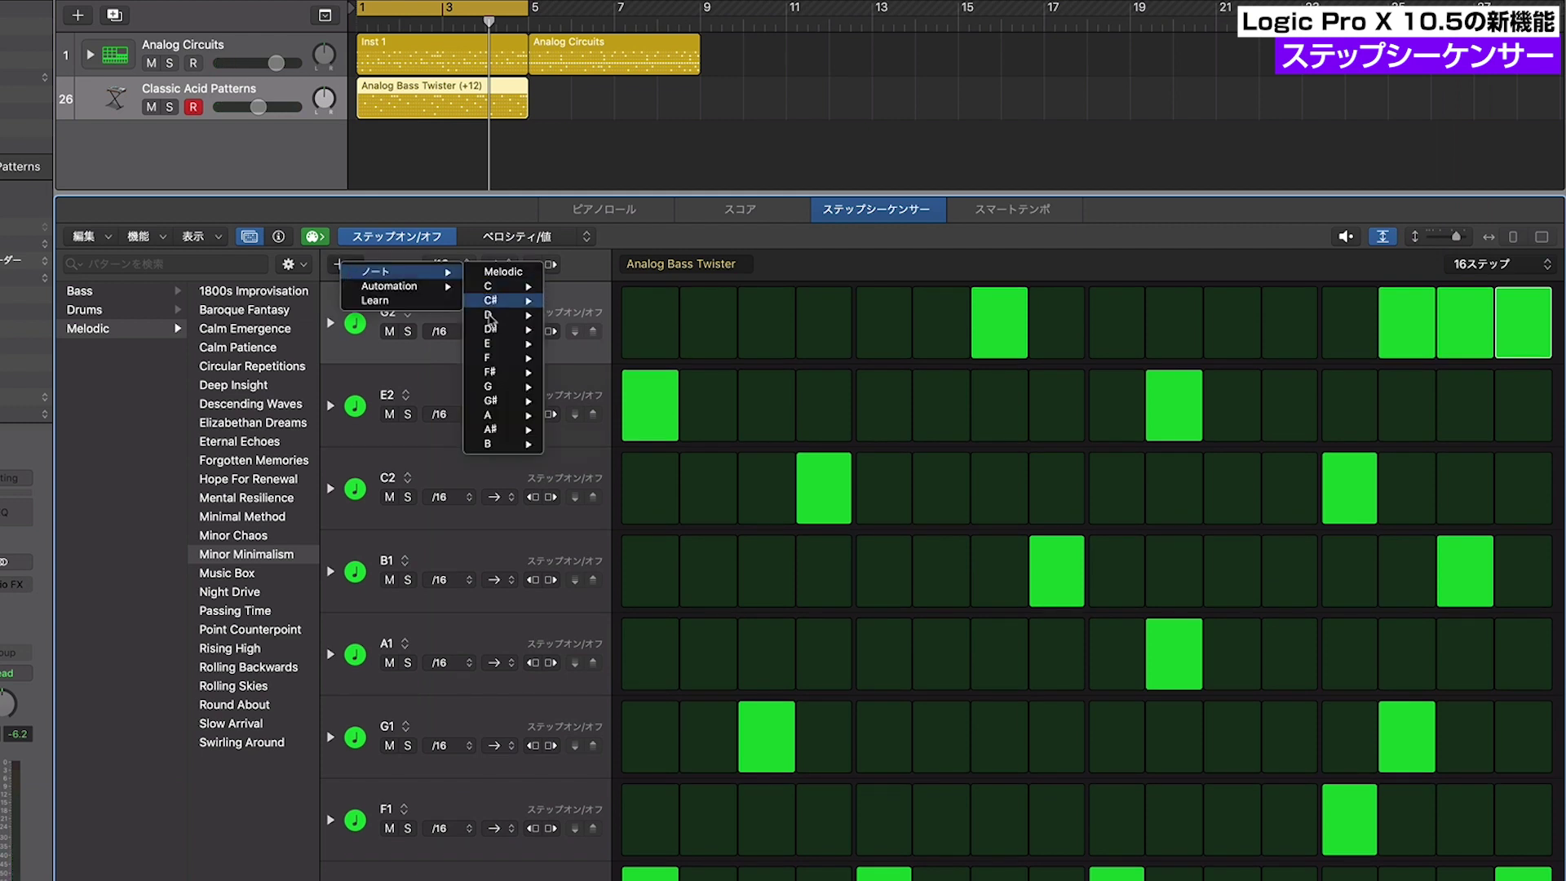
{"action": "mouse_move", "coordinate": [492, 317]}
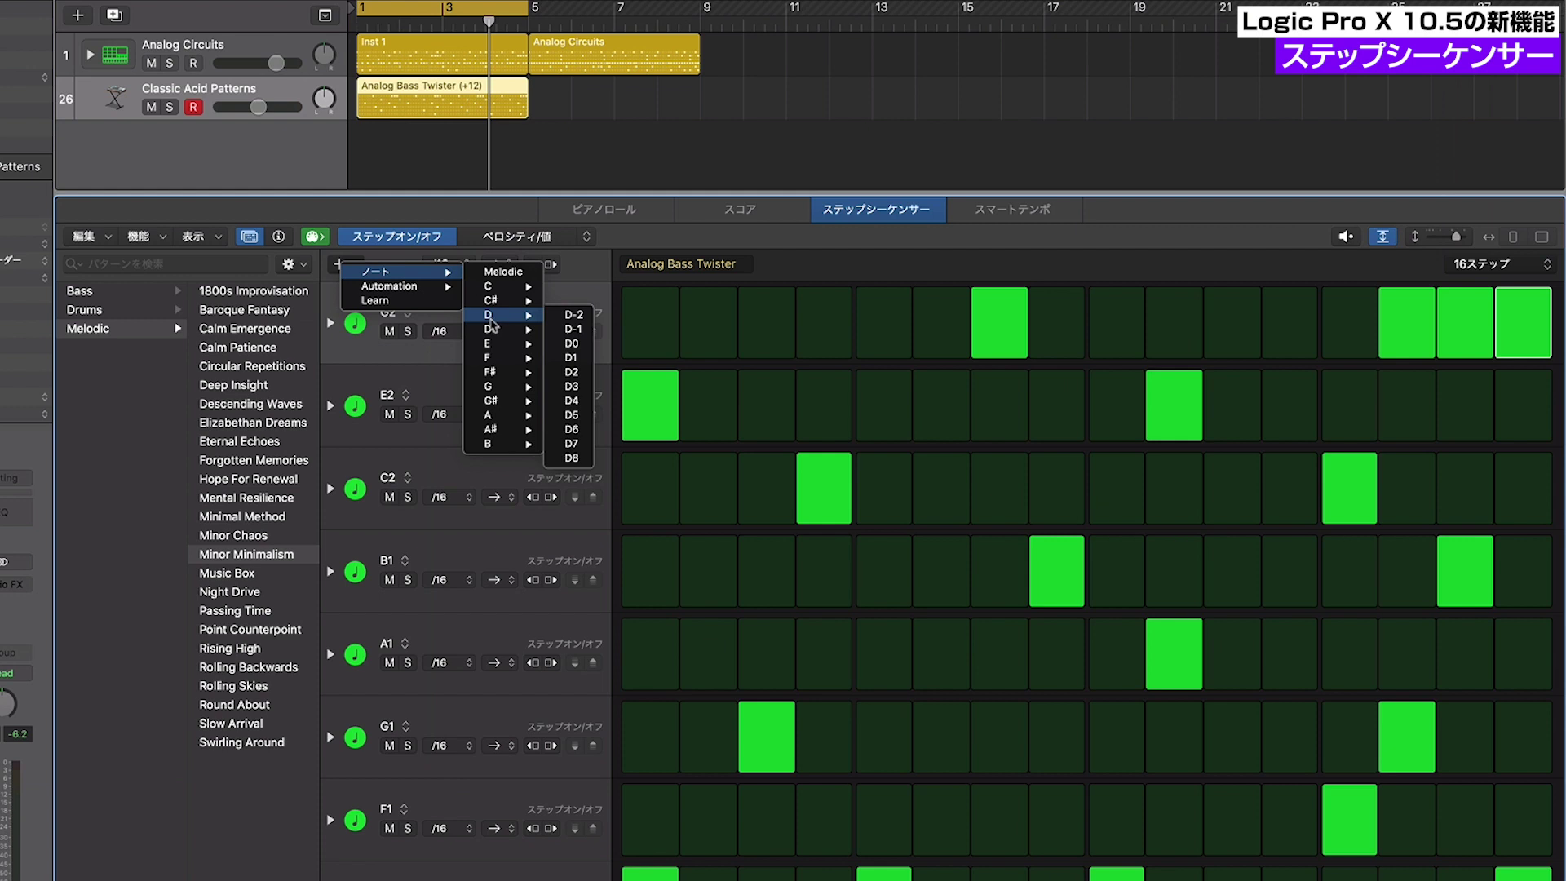
{"action": "left_click", "coordinate": [402, 447]}
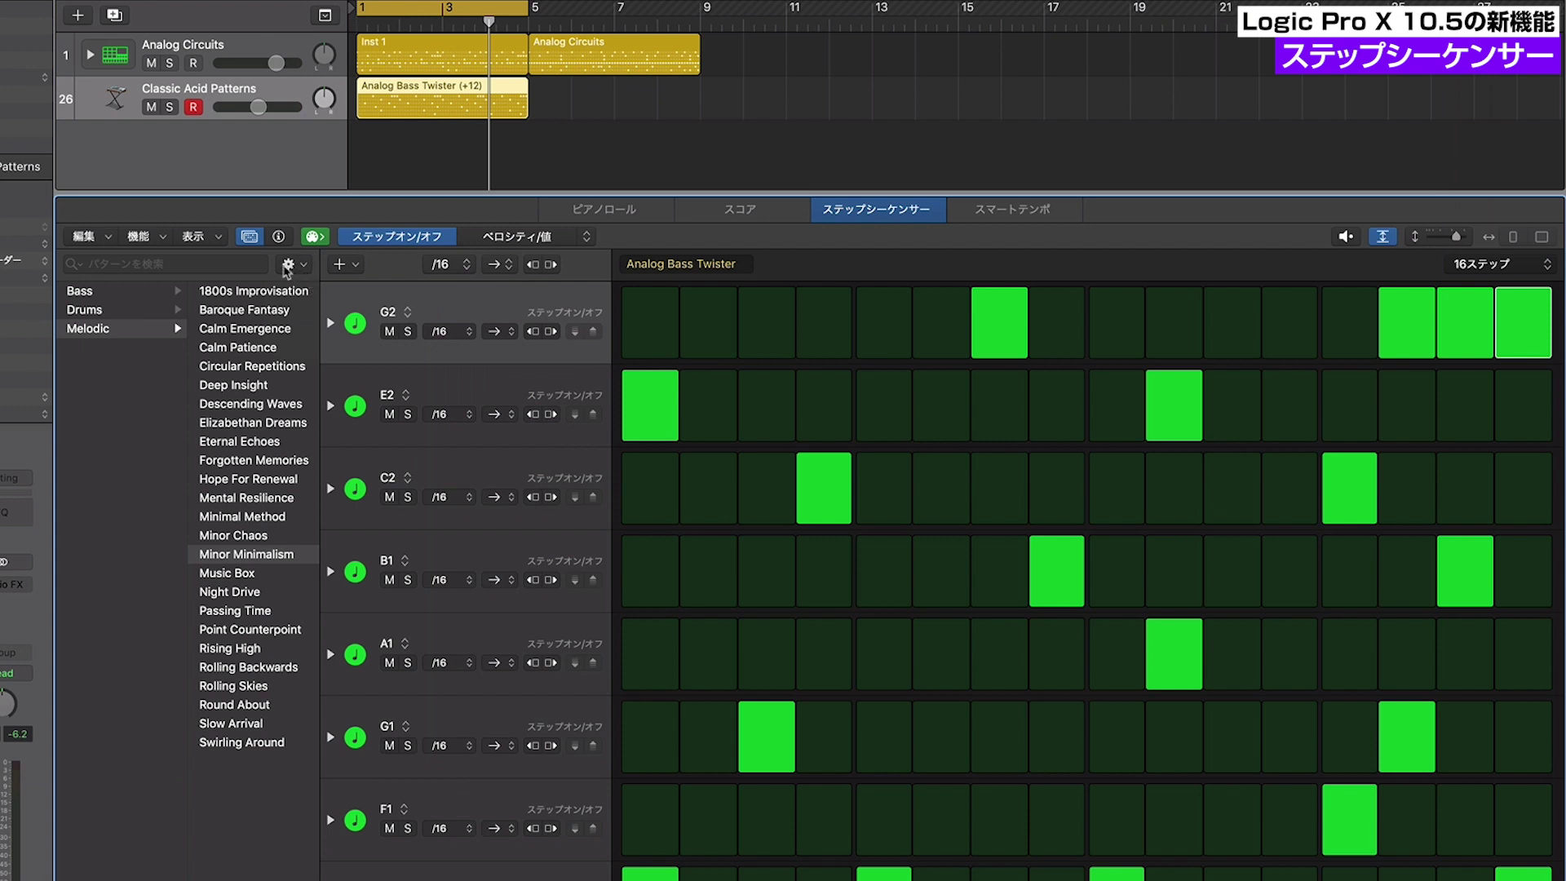
Save the edited melodic pattern as a user pattern named Minor Minimalism
{"action": "left_click", "coordinate": [290, 267]}
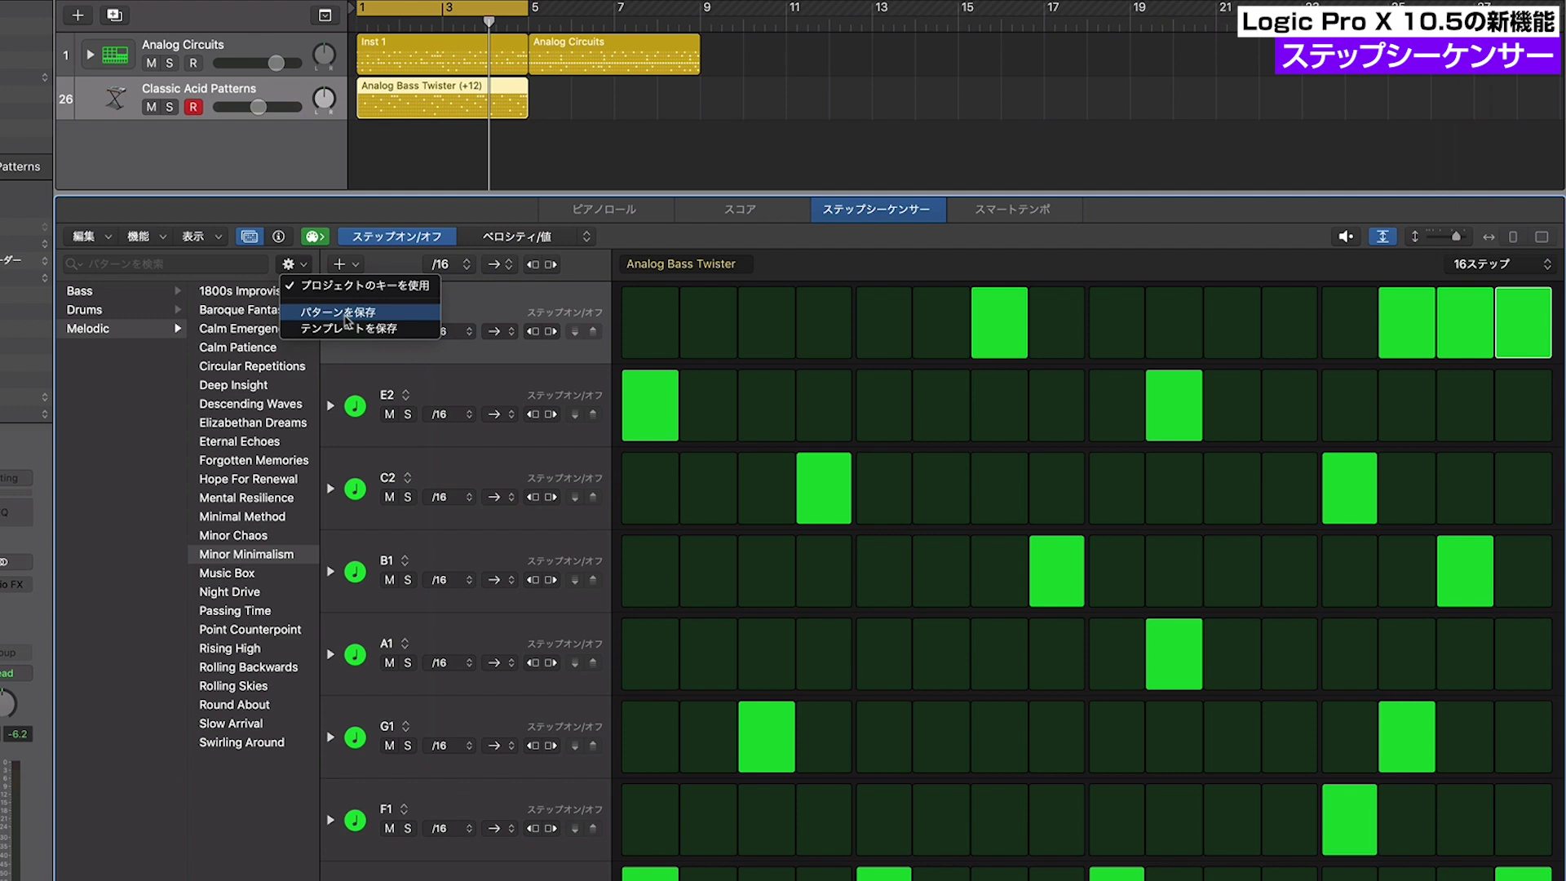
{"action": "left_click", "coordinate": [346, 314]}
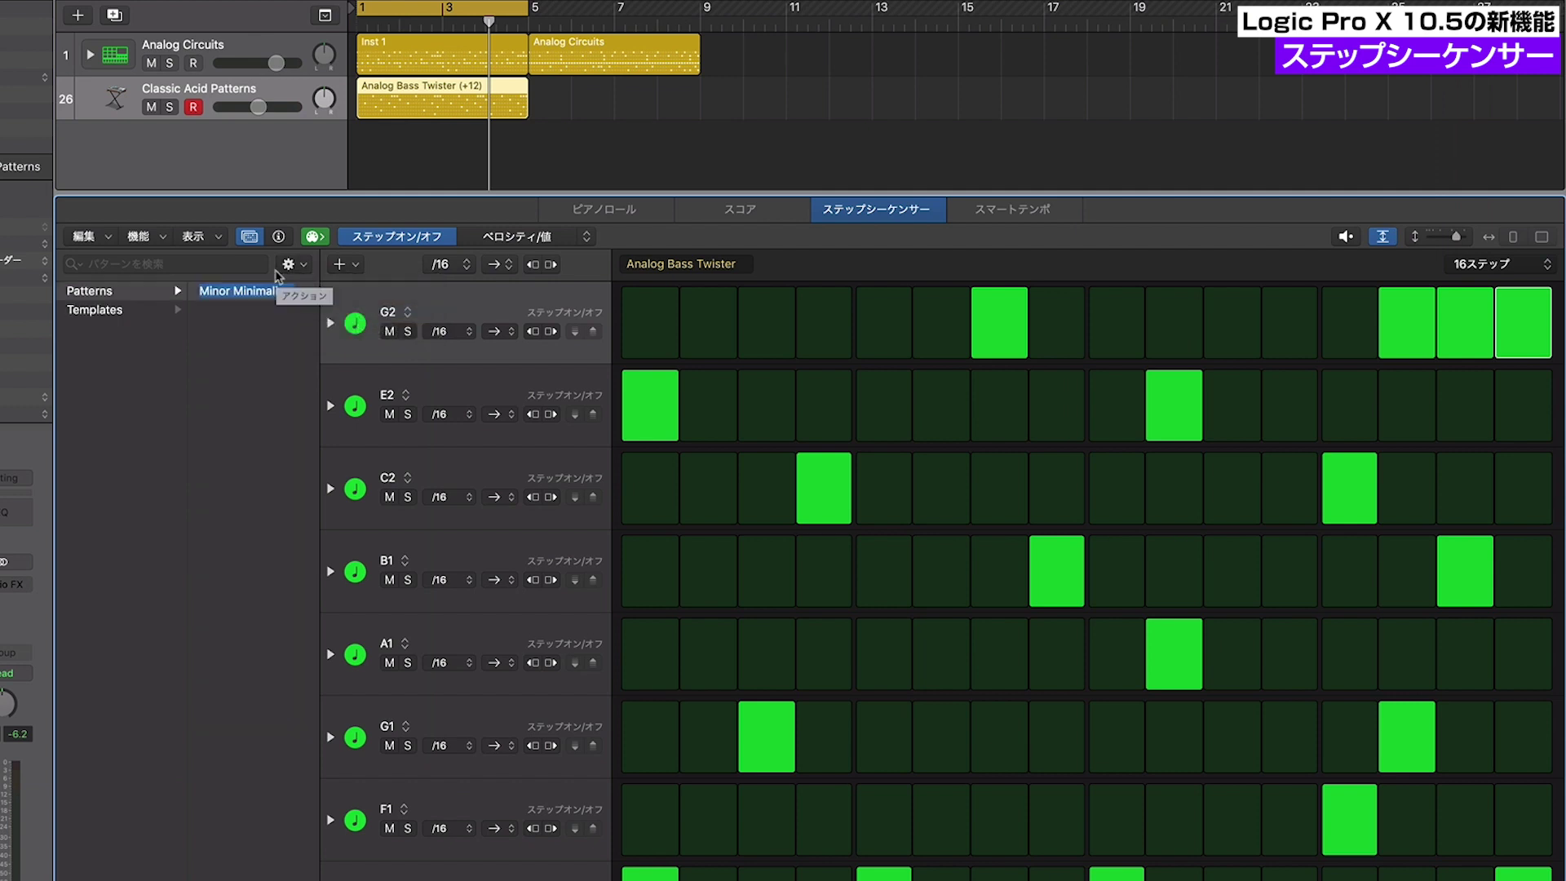
{"action": "left_click", "coordinate": [258, 330]}
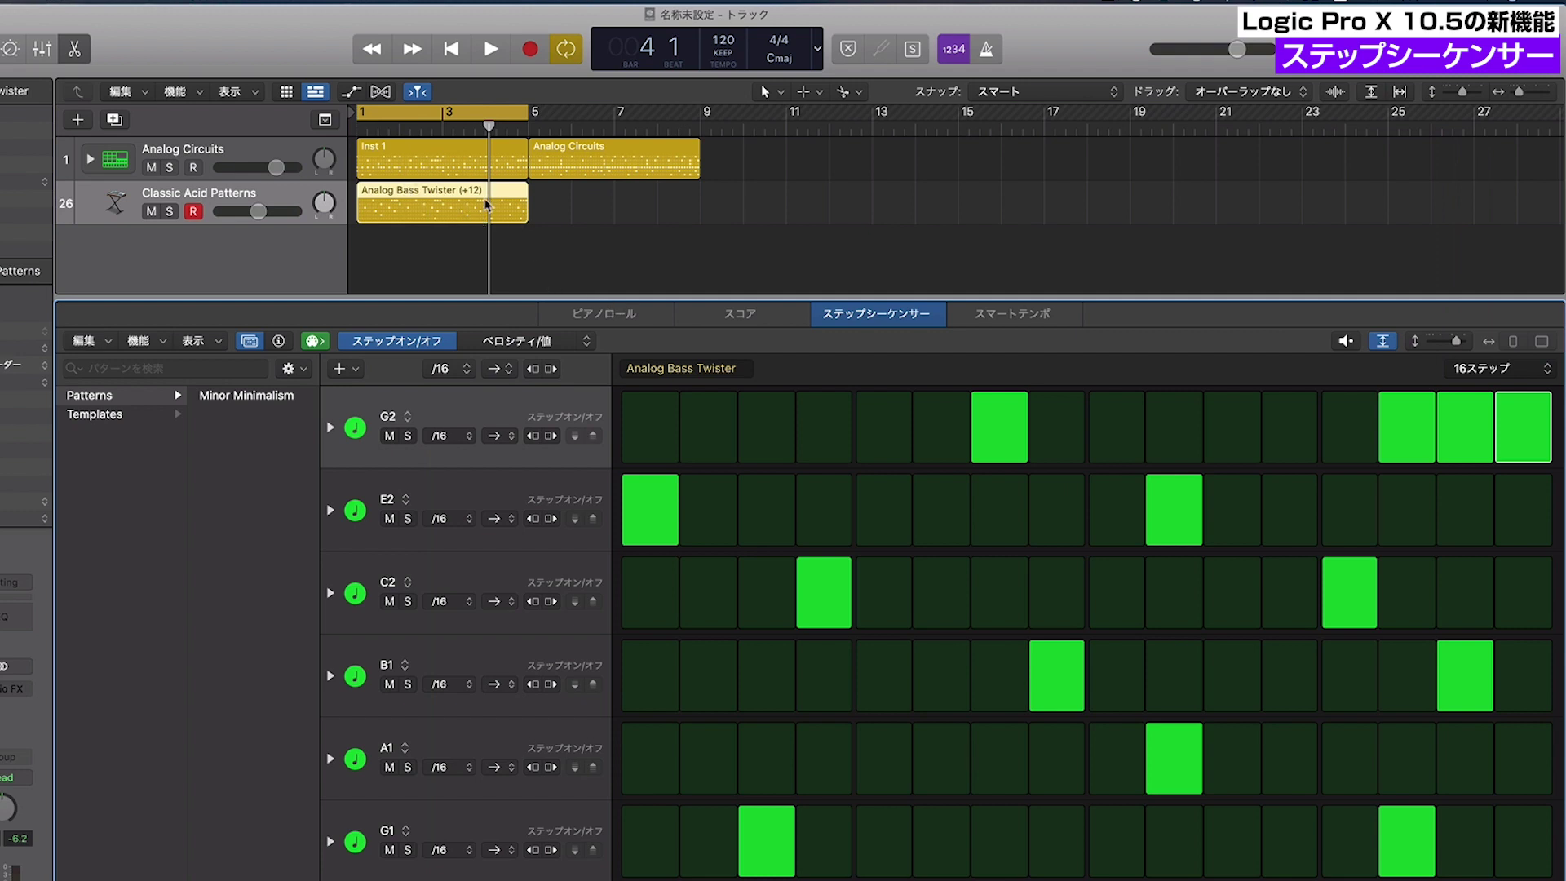
Convert the Analog Bass Twister pattern region to a MIDI region
{"action": "right_click", "coordinate": [441, 194]}
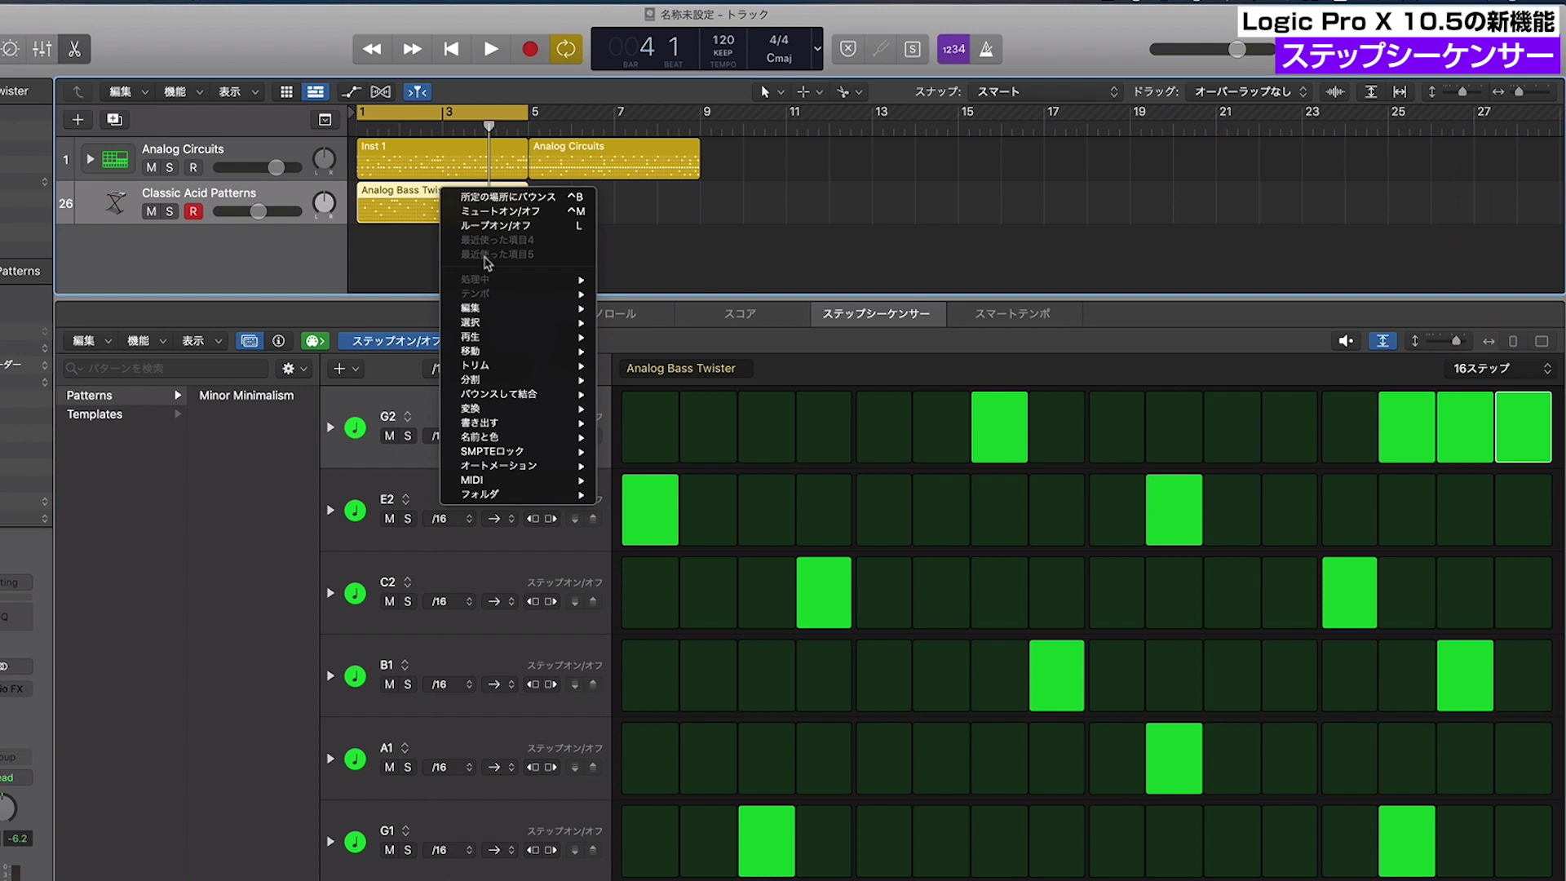
{"action": "mouse_move", "coordinate": [544, 410]}
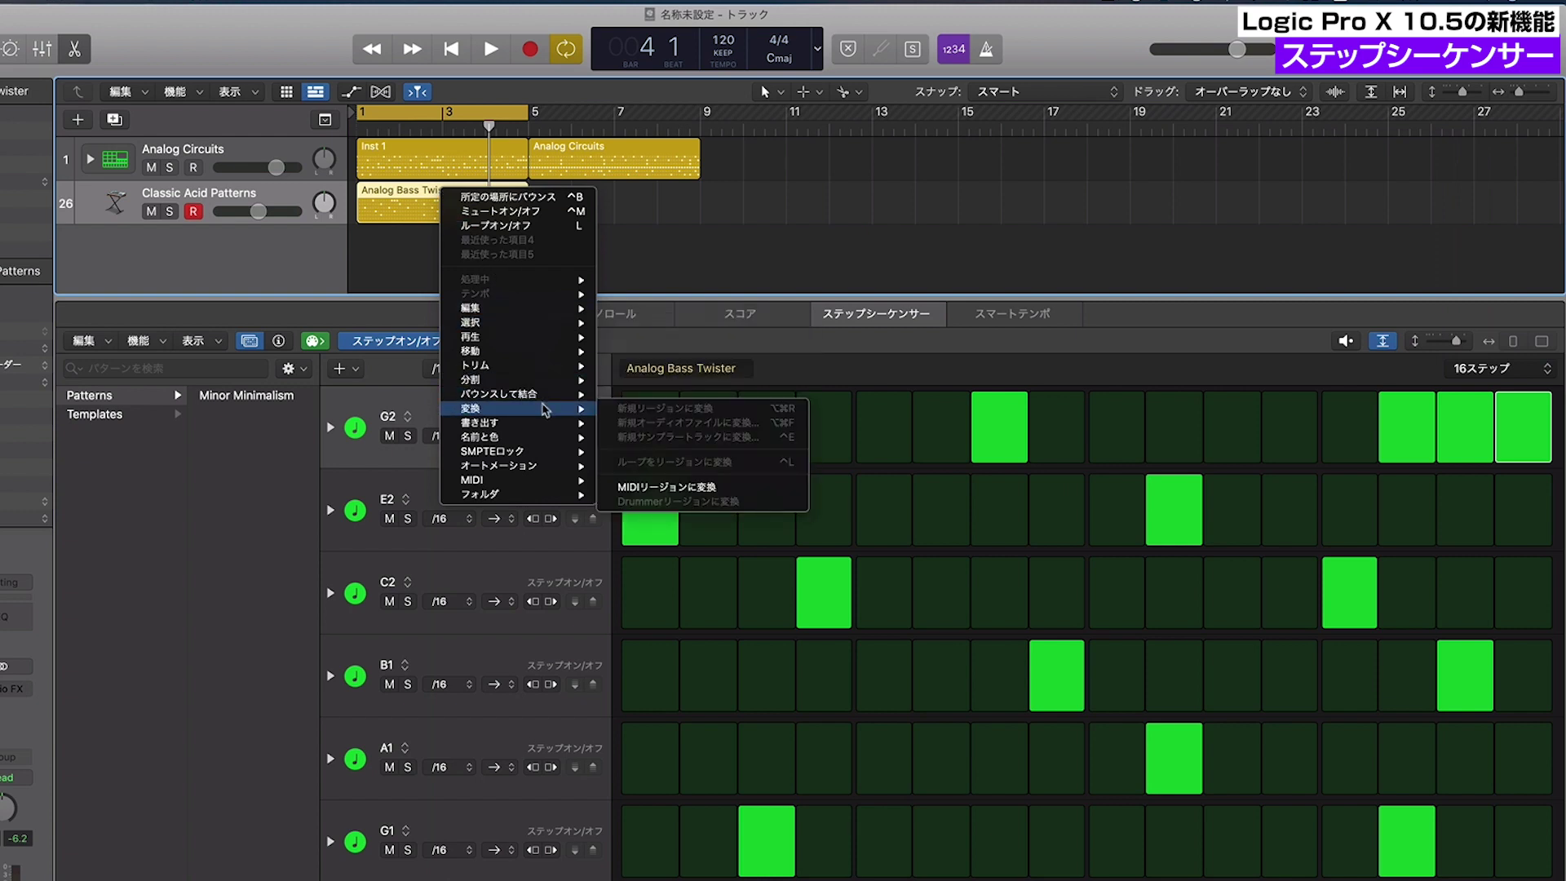
{"action": "left_click", "coordinate": [677, 487]}
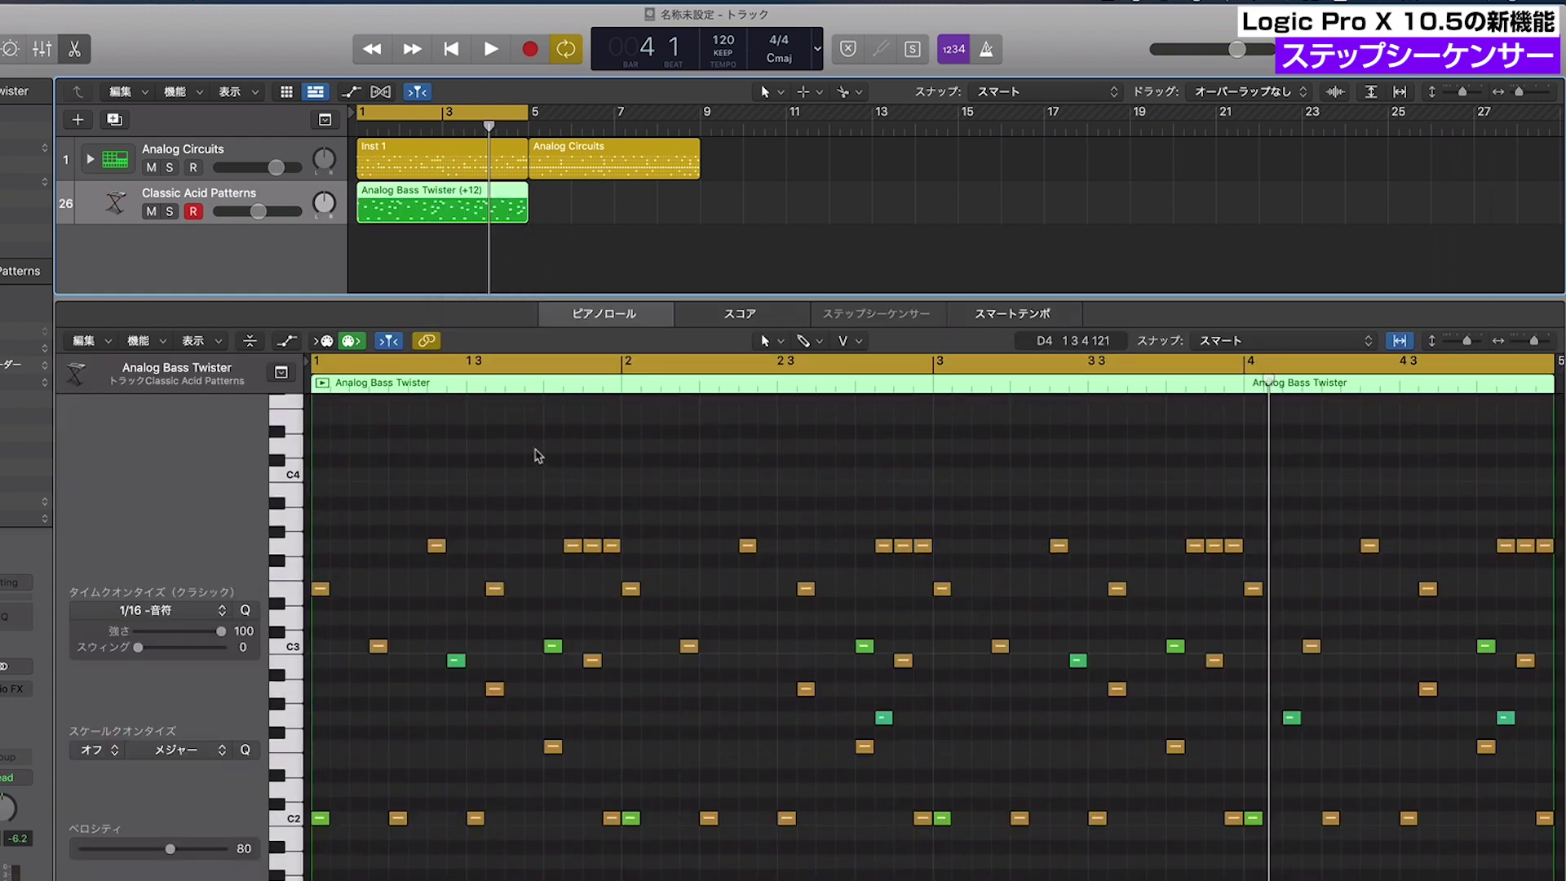
Convert the Inst 1 pattern region on the Analog Circuits track to a MIDI region
{"action": "left_click", "coordinate": [444, 155]}
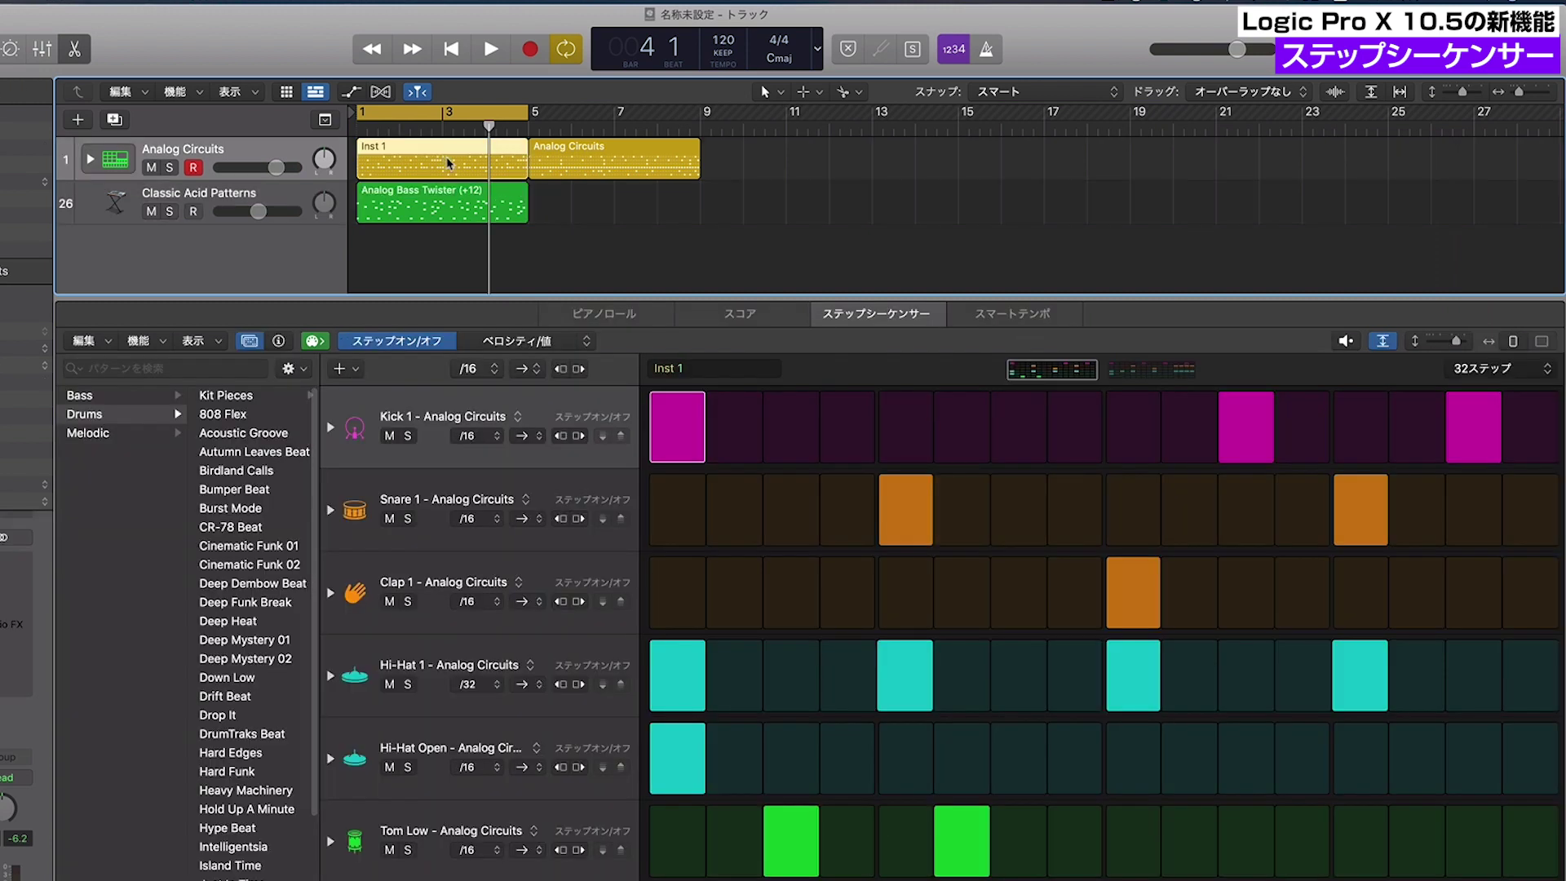
{"action": "right_click", "coordinate": [447, 156]}
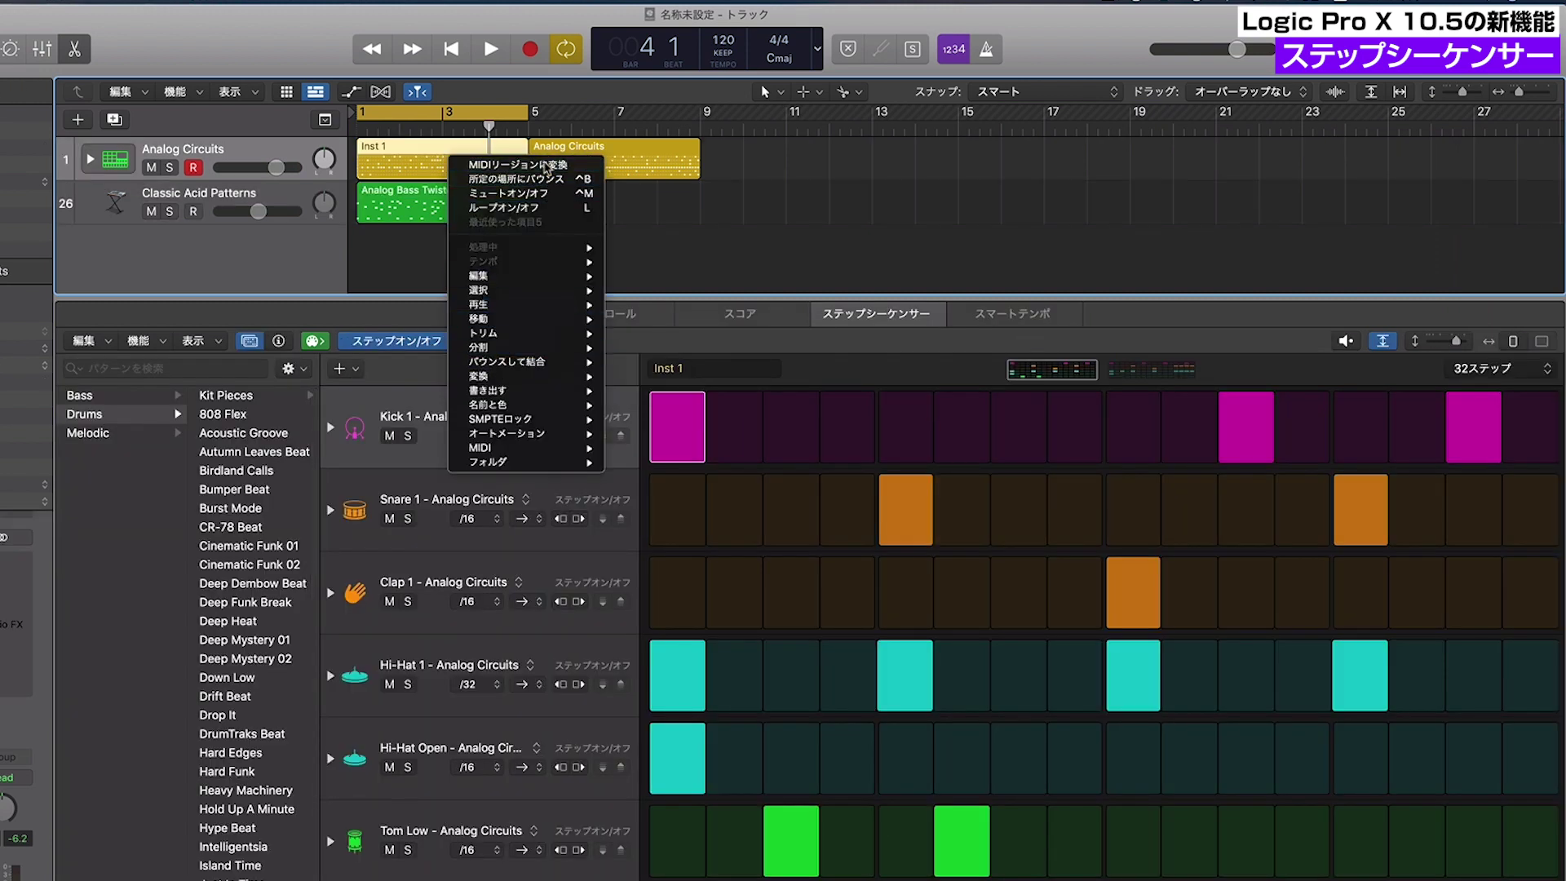
{"action": "left_click", "coordinate": [534, 165]}
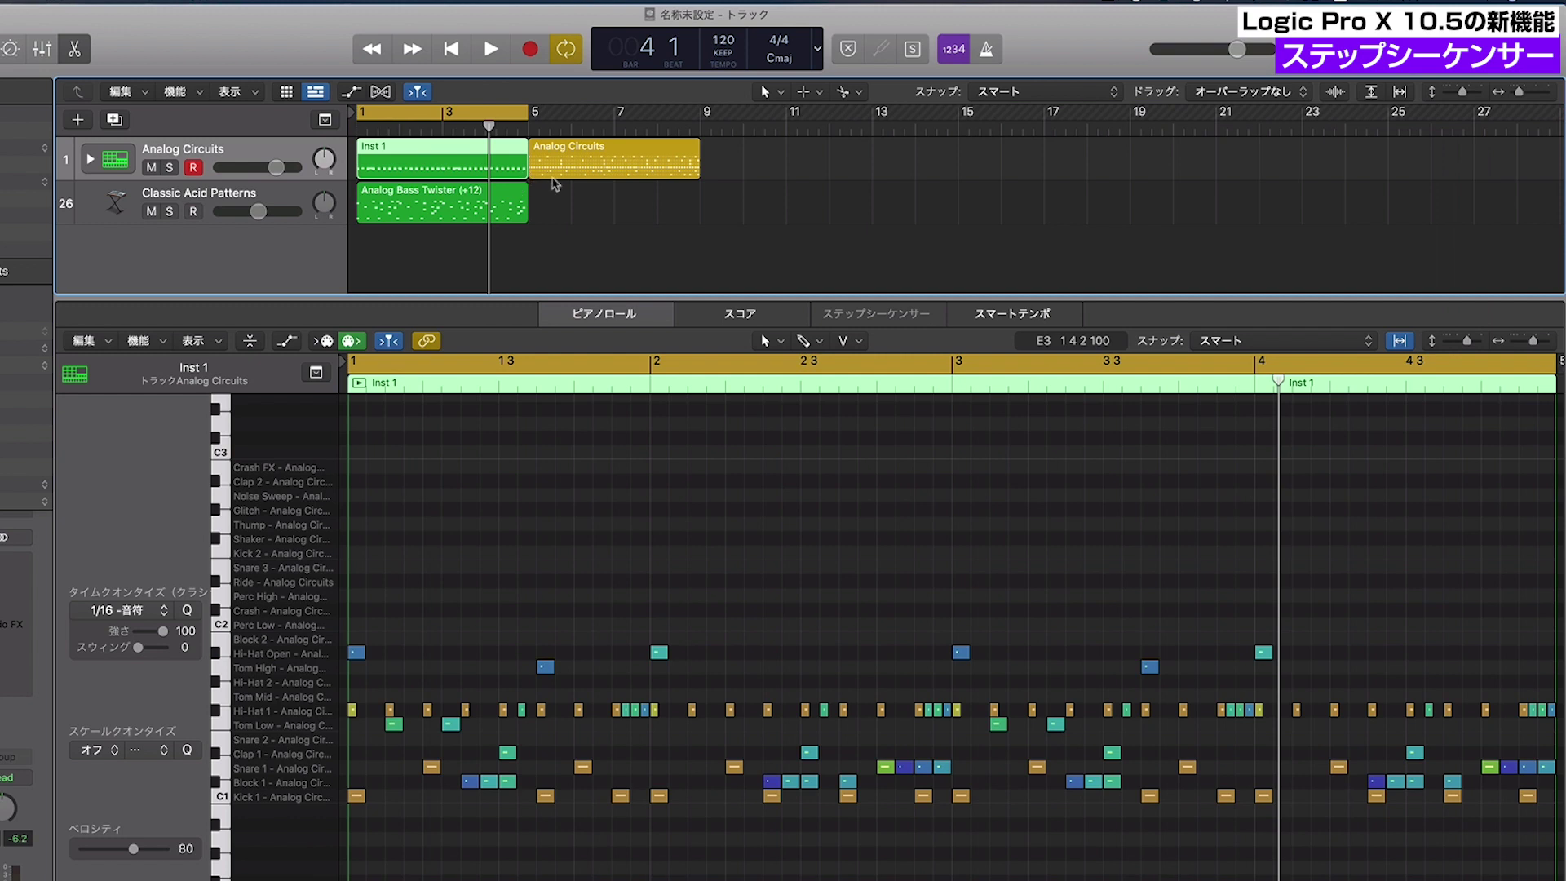
Copy the Analog Circuits pattern region to bar 11, and convert the copy to a MIDI region
{"action": "left_click_drag", "start_coordinate": [575, 165], "coordinate": [825, 171]}
{"action": "right_click", "coordinate": [853, 171]}
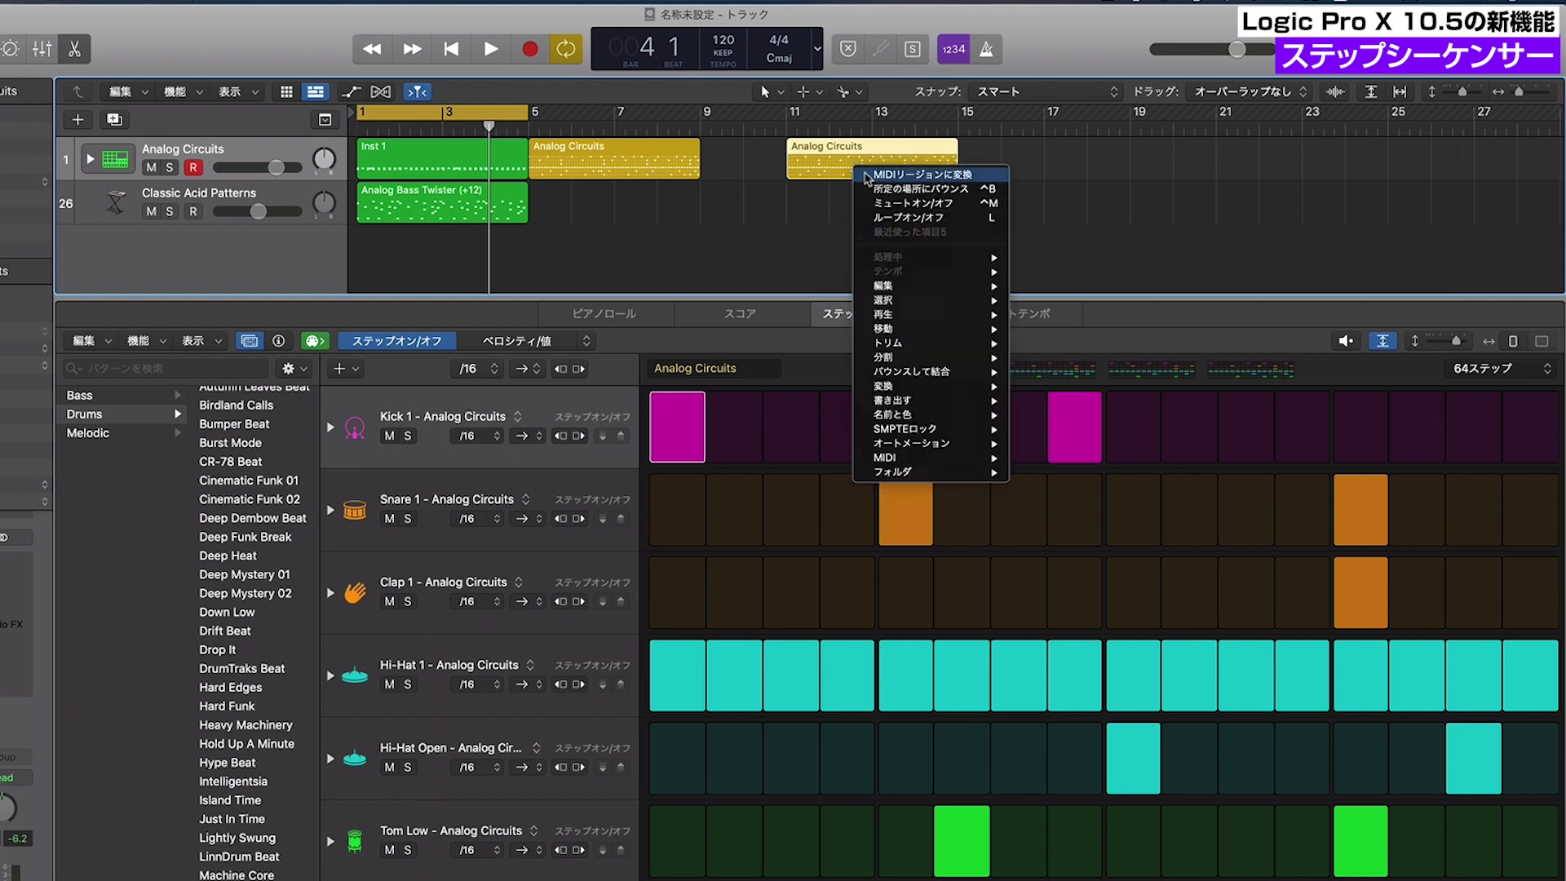
{"action": "left_click", "coordinate": [863, 175]}
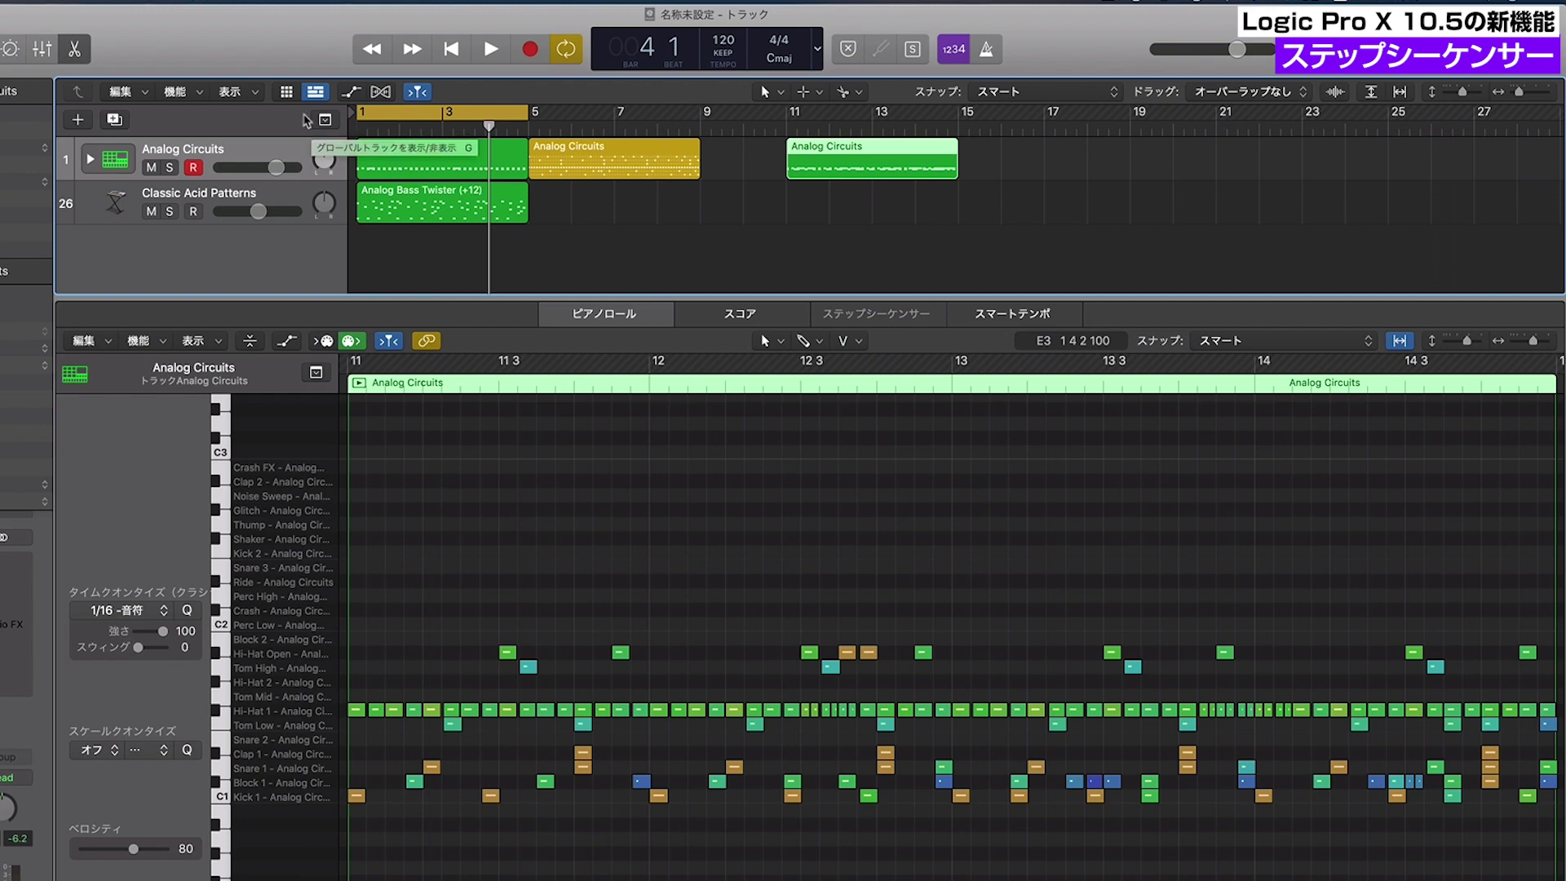
Show the Live Loops grid beside the tracks, and place the Analog Circuits pattern region in its scene 8 cell
{"action": "left_click", "coordinate": [287, 92]}
{"action": "left_click_drag", "start_coordinate": [1195, 159], "coordinate": [697, 157]}
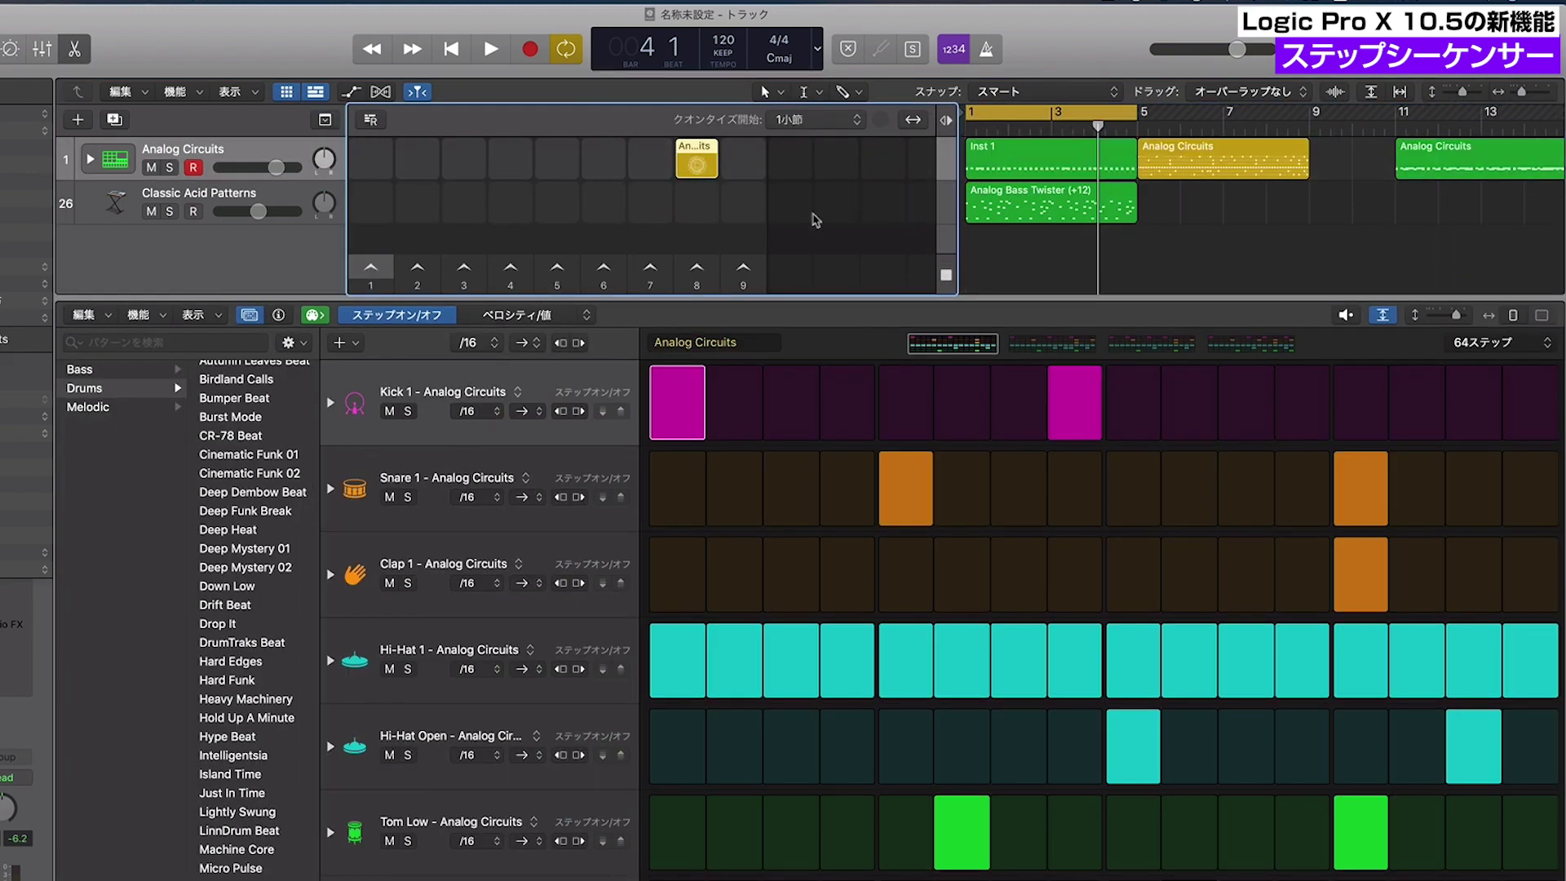